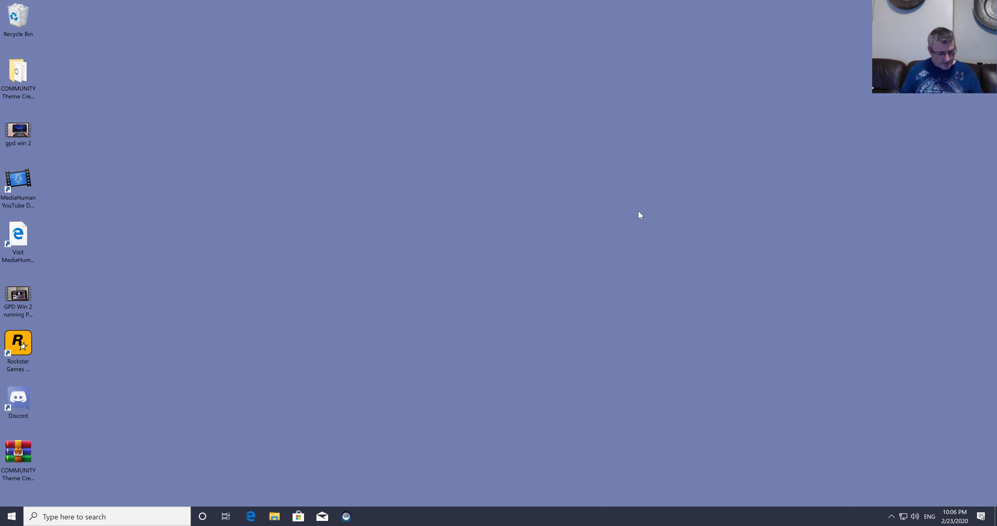
Launch the COMMUNITY Theme Creator and open the default HorizontalWheel2GamesView of the Plain n Simple Community theme for editing
{"action": "key", "text": "super"}
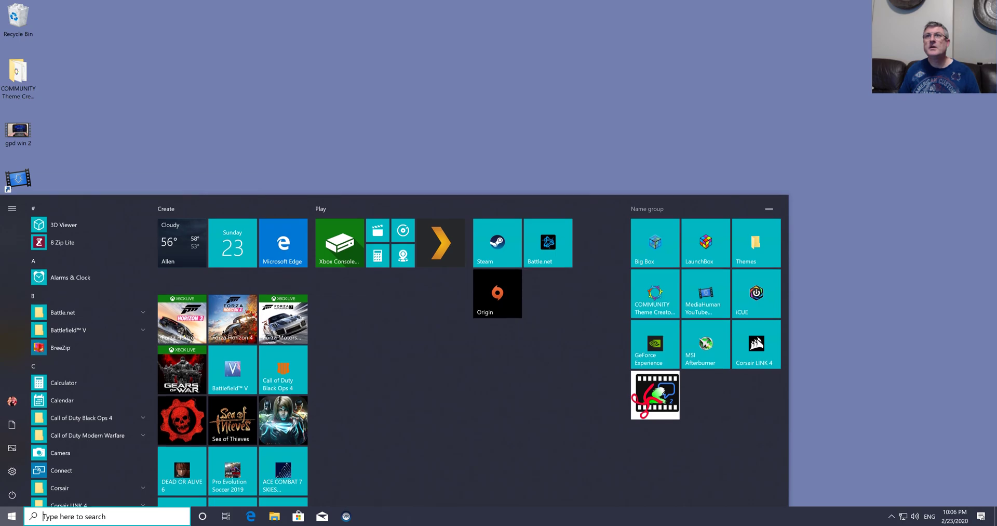
{"action": "left_click", "coordinate": [658, 291]}
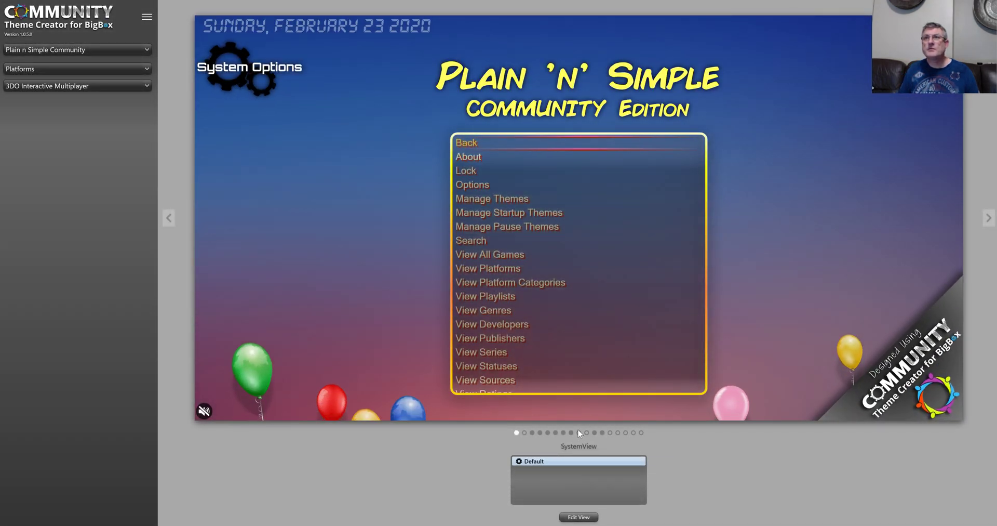
{"action": "left_click", "coordinate": [548, 432]}
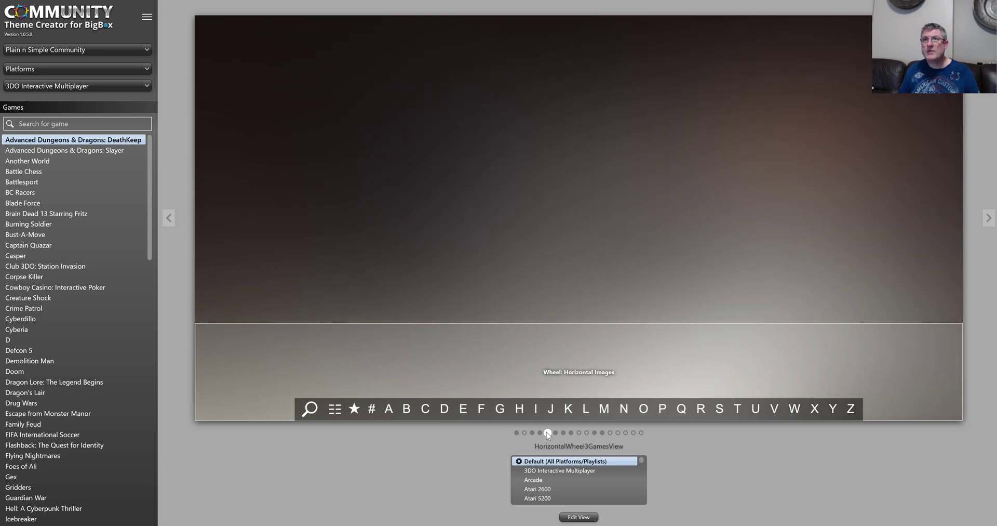
{"action": "left_click", "coordinate": [538, 432]}
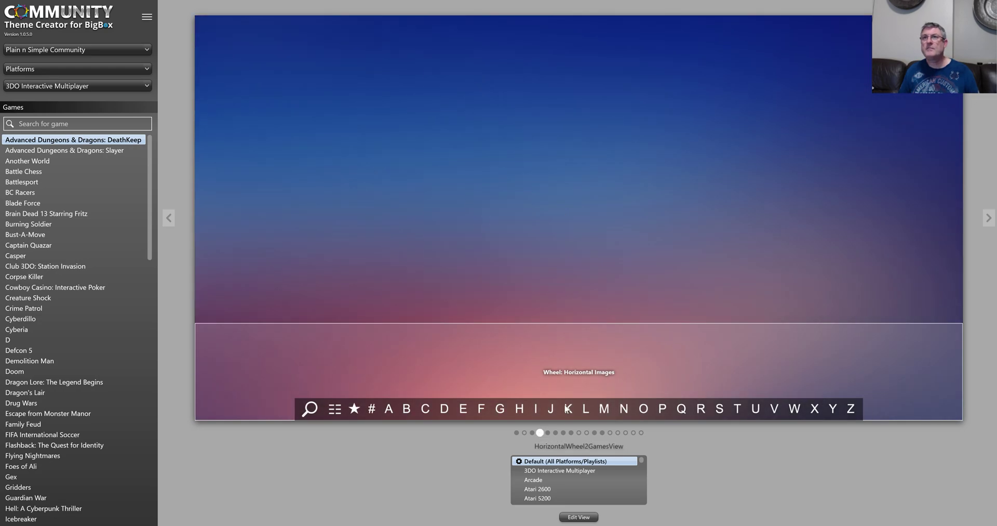
{"action": "left_click", "coordinate": [588, 515]}
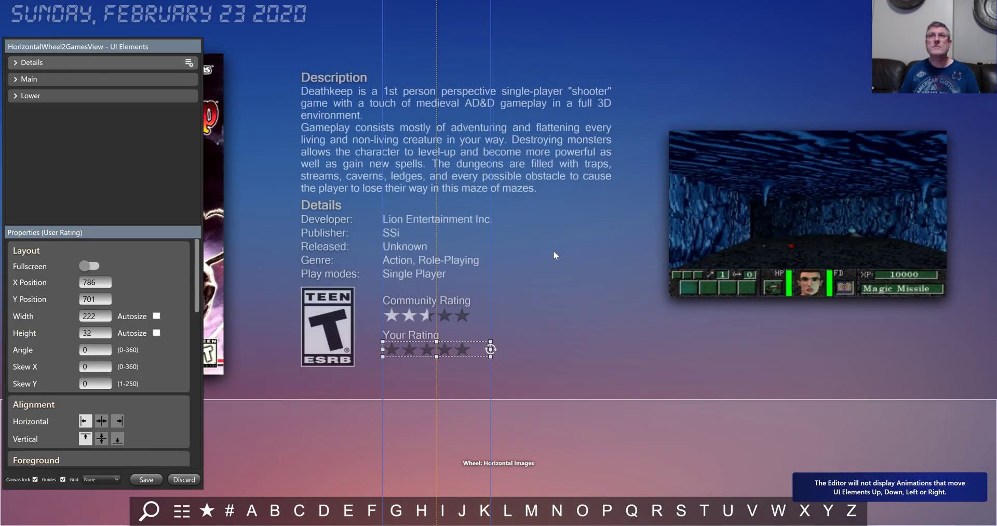
Add a Text element to the Details group, placed below the game video and sized about 614 by 98
{"action": "left_click", "coordinate": [189, 64]}
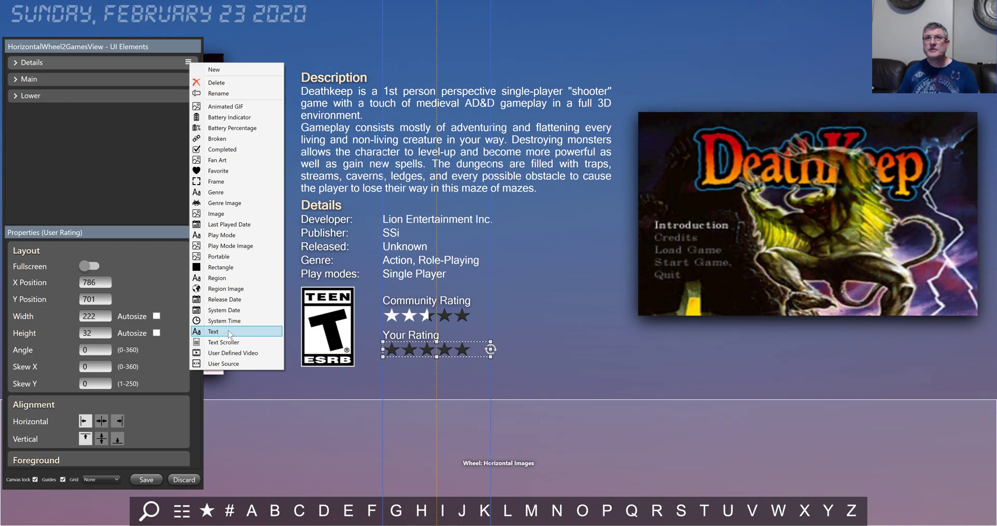
{"action": "left_click", "coordinate": [229, 332]}
{"action": "left_click_drag", "start_coordinate": [642, 342], "coordinate": [734, 381]}
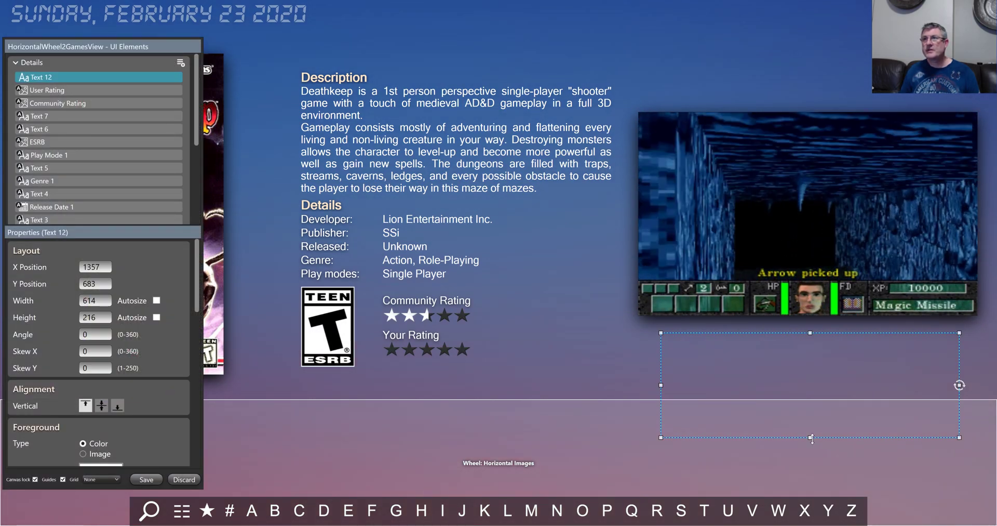
{"action": "left_click_drag", "start_coordinate": [811, 437], "coordinate": [804, 380]}
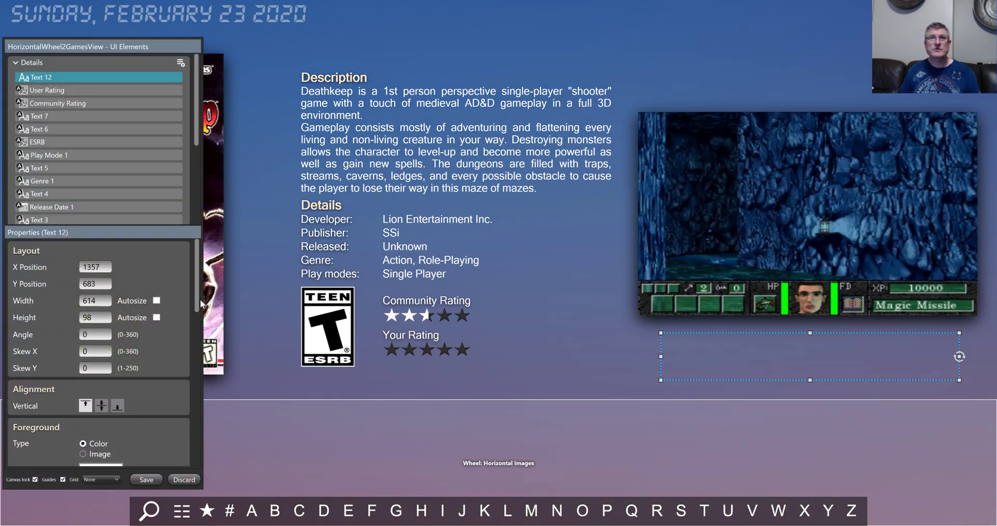
Give the new text element the constant value "Some Text" with font size 30 and centered alignment
{"action": "left_click_drag", "start_coordinate": [198, 304], "coordinate": [206, 367]}
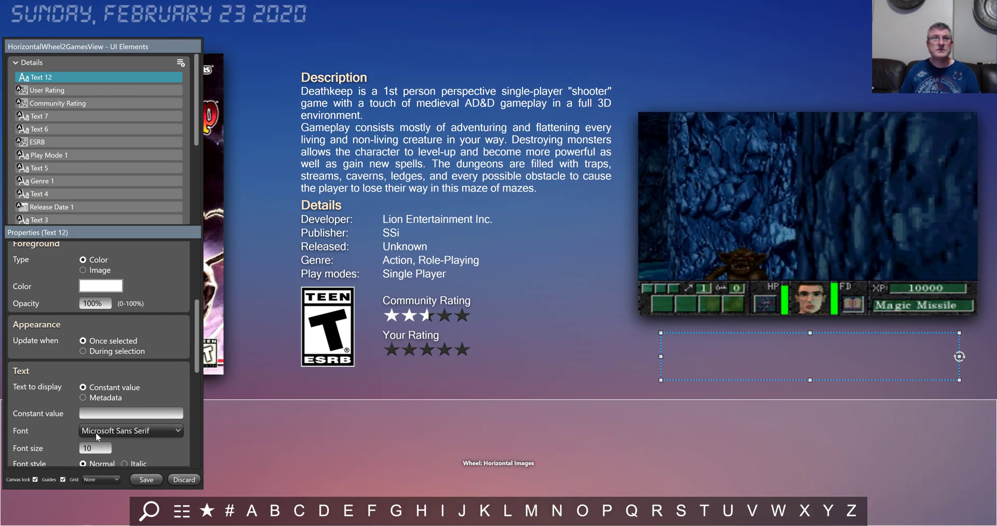
{"action": "left_click", "coordinate": [98, 448]}
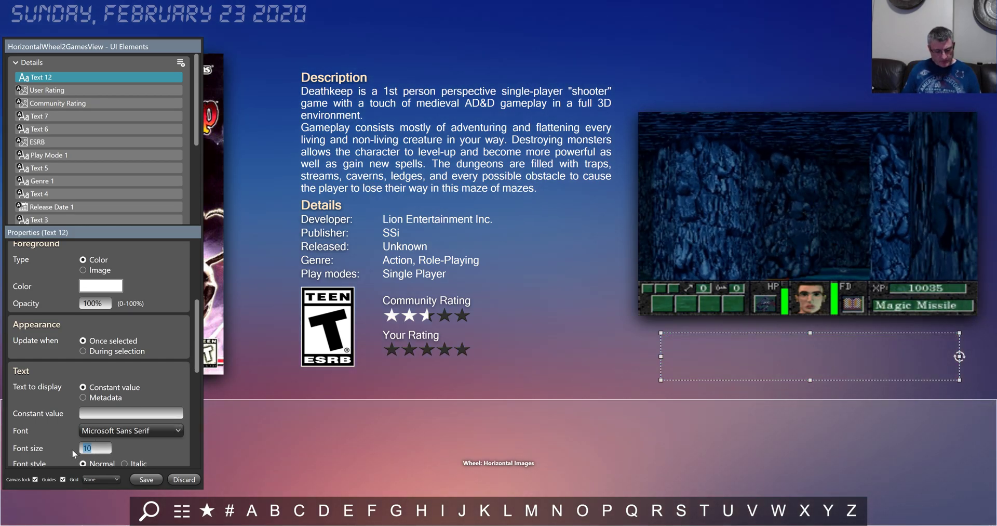
{"action": "type", "text": "30"}
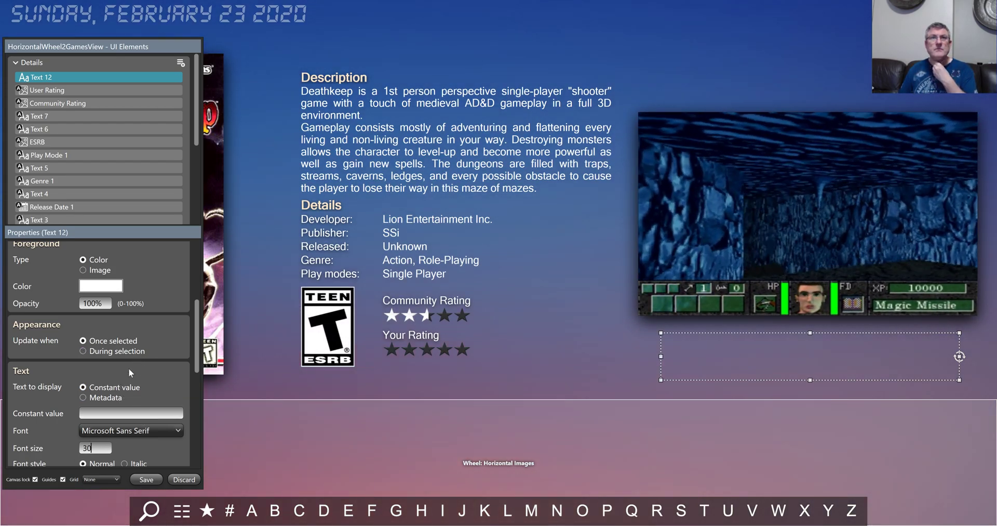
{"action": "left_click", "coordinate": [120, 410]}
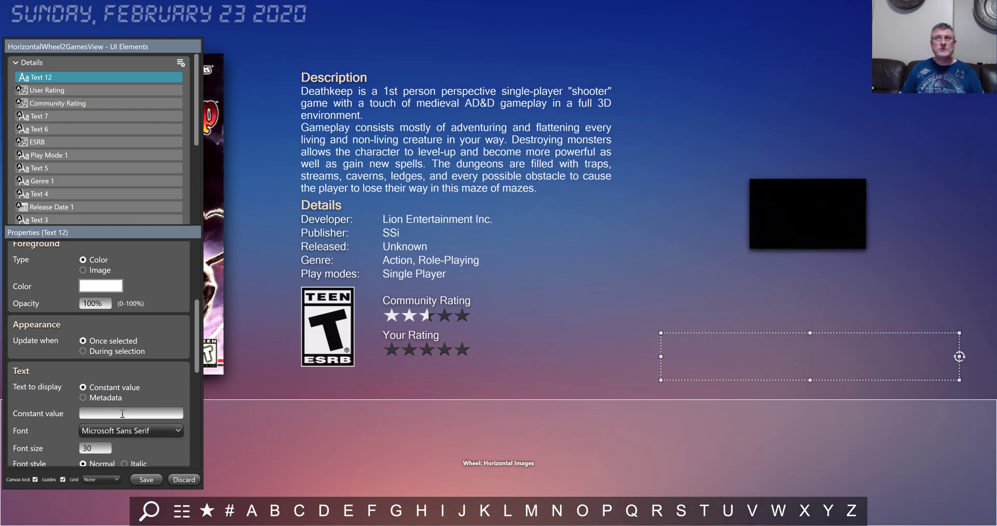
{"action": "type", "text": "Some Text"}
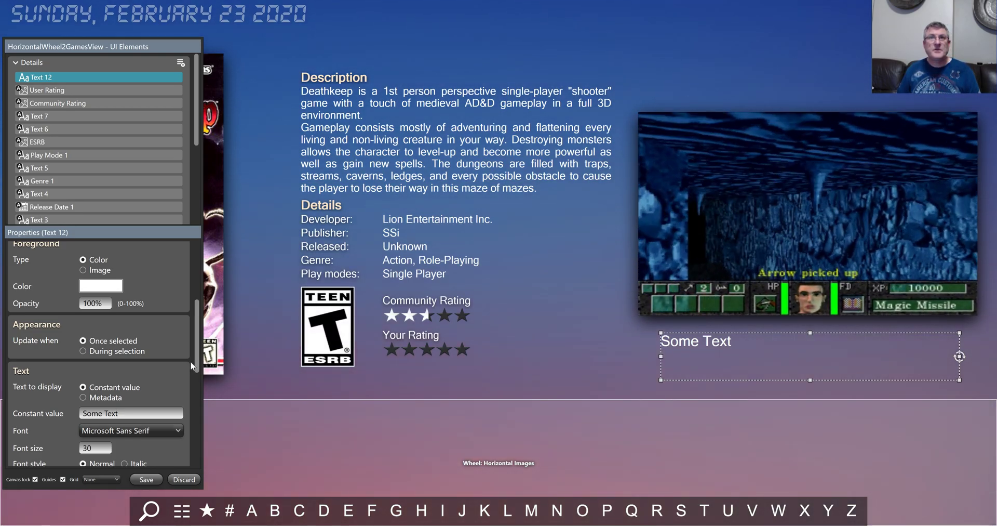
{"action": "scroll", "coordinate": [196, 363], "scroll_direction": "down", "scroll_amount": 3}
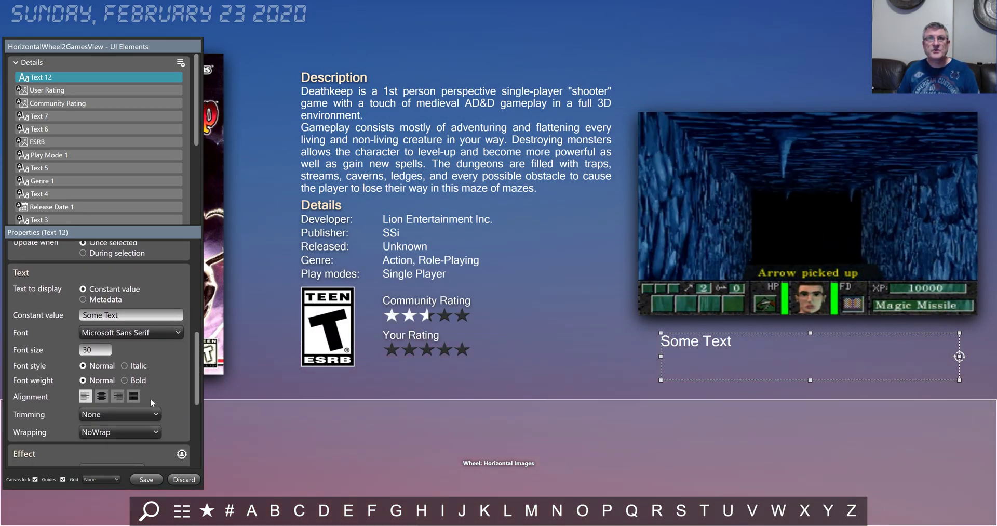
{"action": "left_click", "coordinate": [101, 396]}
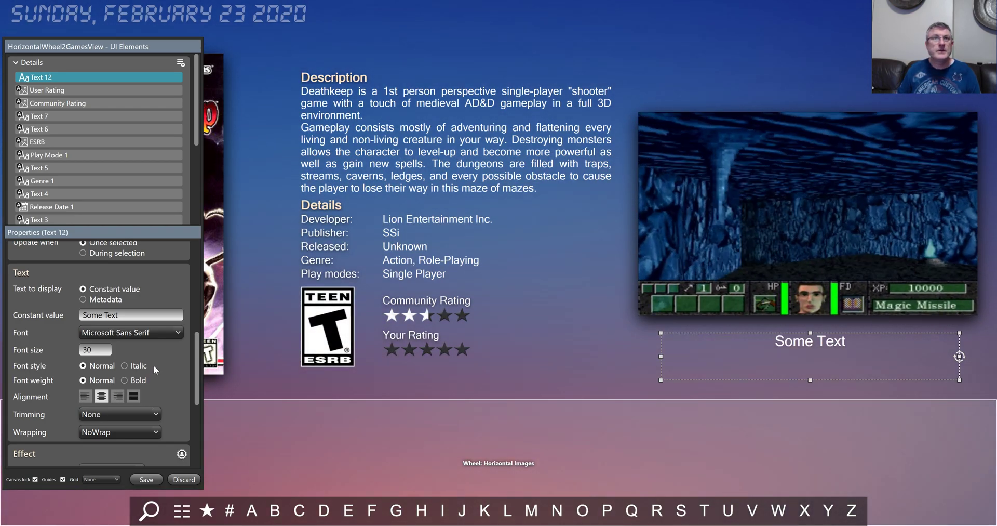
Change the "Some Text" element's font to Orbitron and its font size to 50
{"action": "mouse_move", "coordinate": [197, 386]}
{"action": "left_mouse_down"}
{"action": "mouse_move", "coordinate": [190, 354]}
{"action": "mouse_move", "coordinate": [187, 403]}
{"action": "mouse_move", "coordinate": [189, 348]}
{"action": "mouse_move", "coordinate": [190, 375]}
{"action": "left_mouse_up"}
{"action": "left_click", "coordinate": [164, 359]}
{"action": "scroll", "coordinate": [162, 356], "scroll_direction": "down", "scroll_amount": 3}
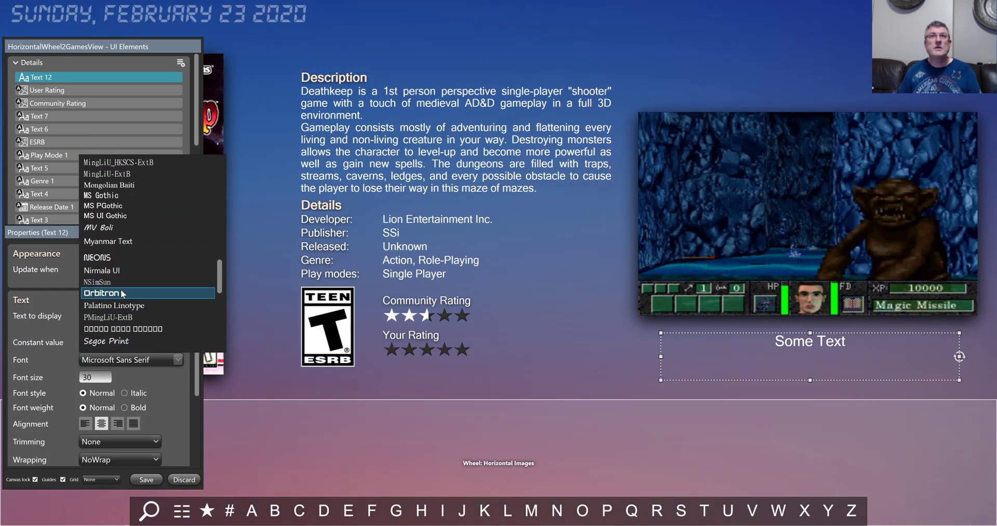
{"action": "key", "text": "Escape"}
{"action": "key", "text": "o"}
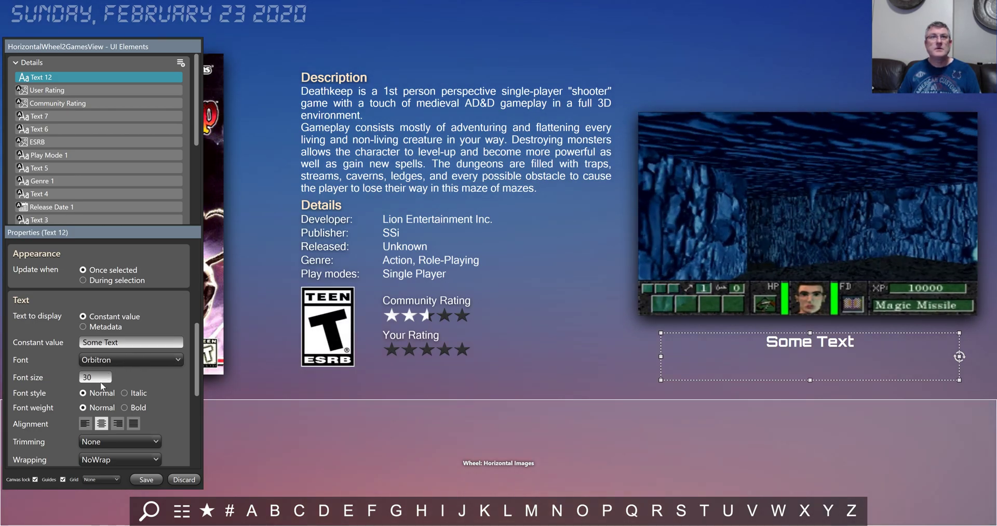
{"action": "type", "text": "5"}
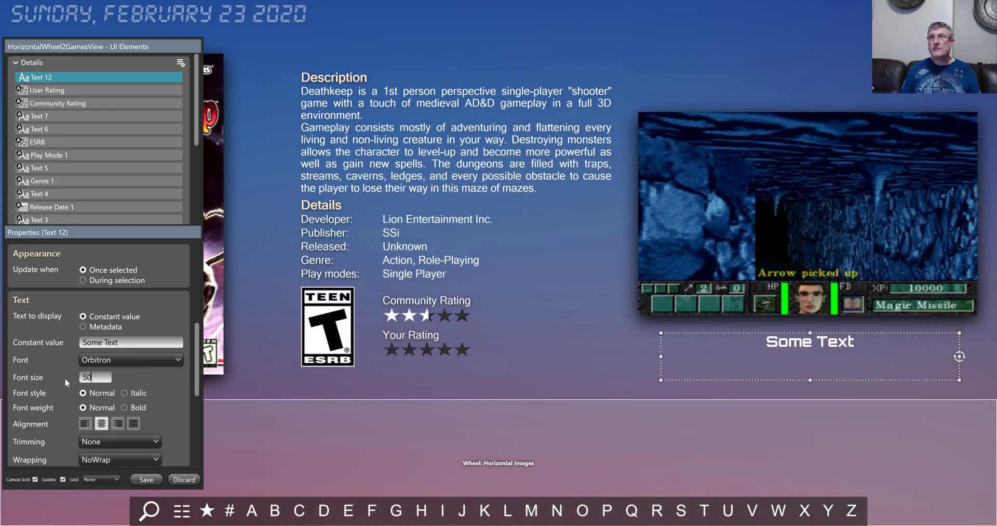
{"action": "type", "text": "0"}
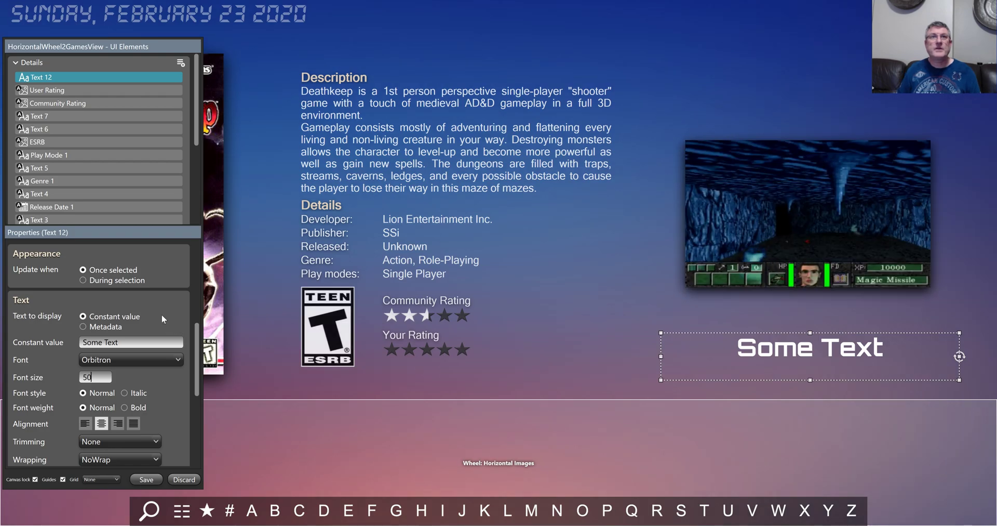
{"action": "scroll", "coordinate": [192, 323], "scroll_direction": "up", "scroll_amount": 2}
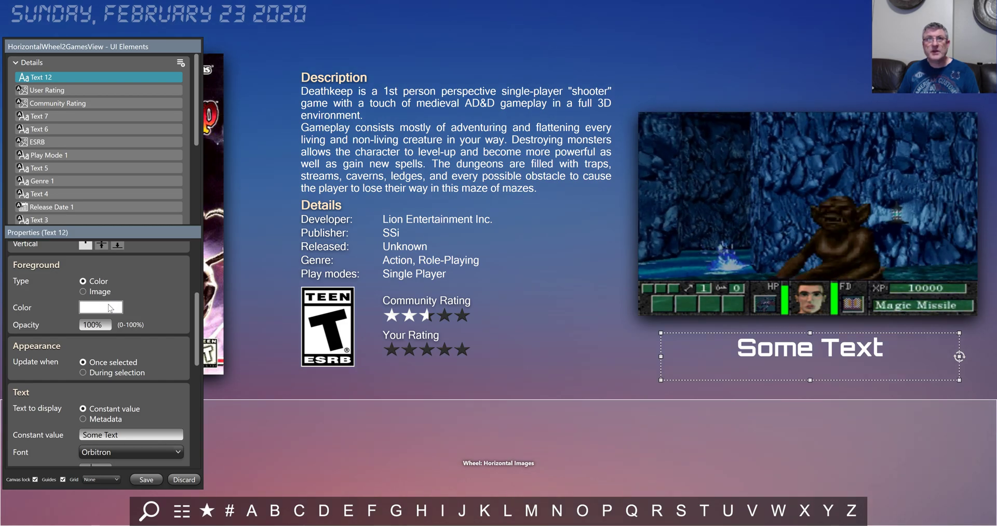
{"action": "left_click", "coordinate": [109, 307]}
{"action": "left_click", "coordinate": [194, 293]}
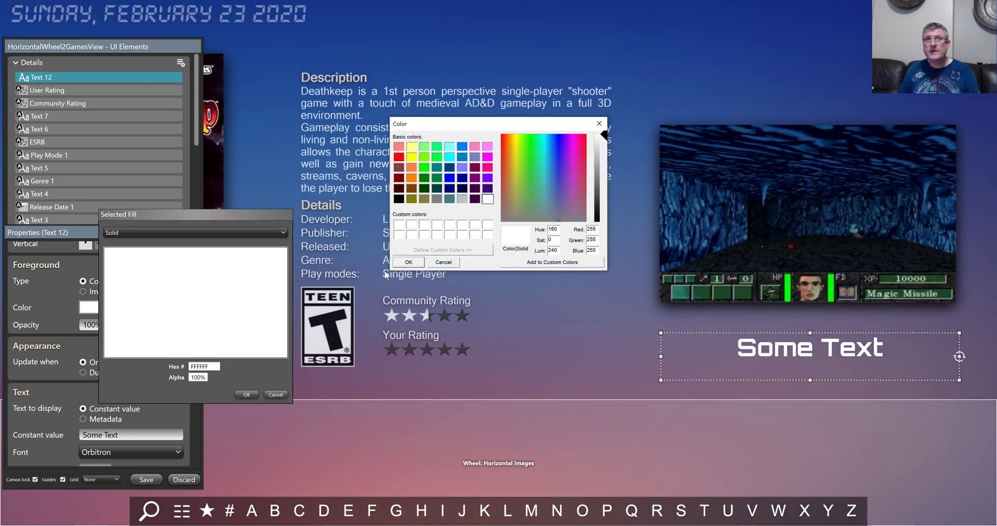
{"action": "left_click", "coordinate": [443, 263]}
{"action": "left_click", "coordinate": [245, 233]}
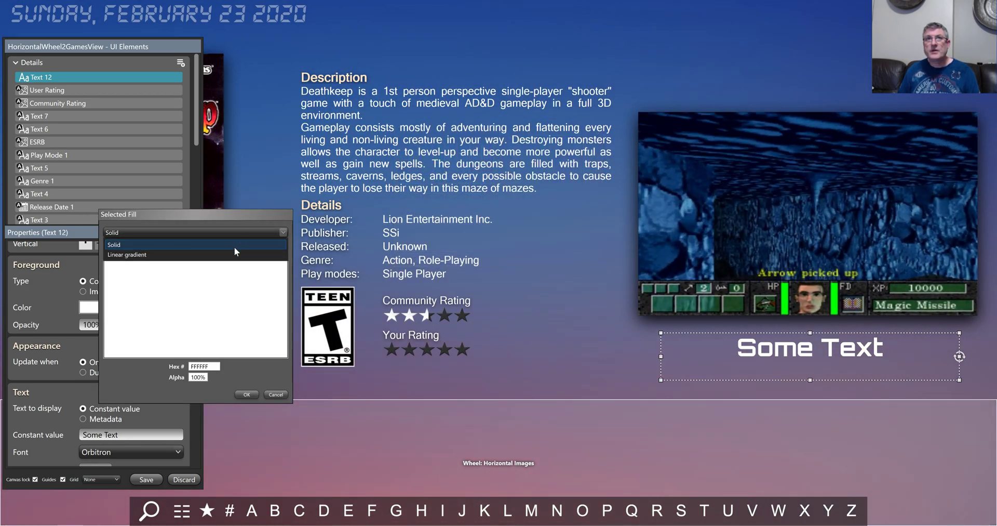
{"action": "left_click", "coordinate": [232, 256]}
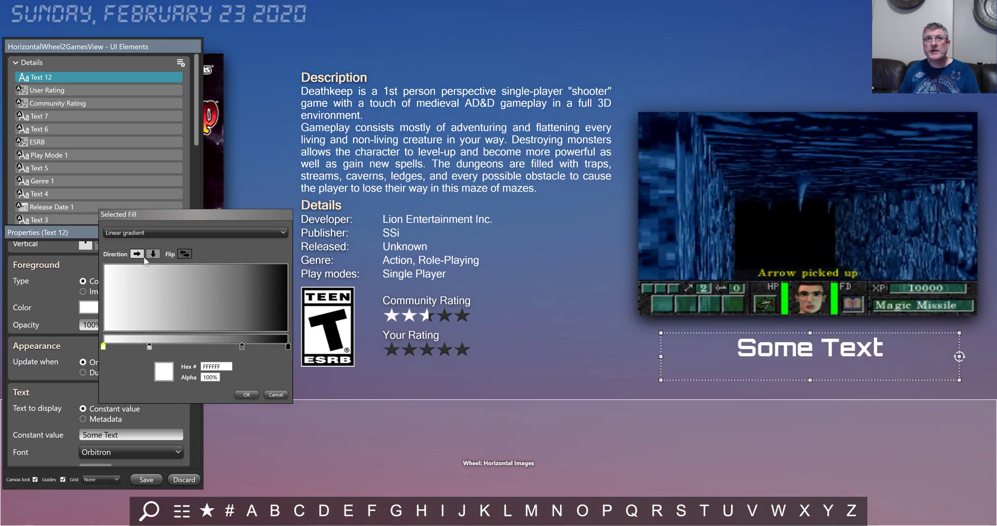
{"action": "left_click", "coordinate": [275, 394]}
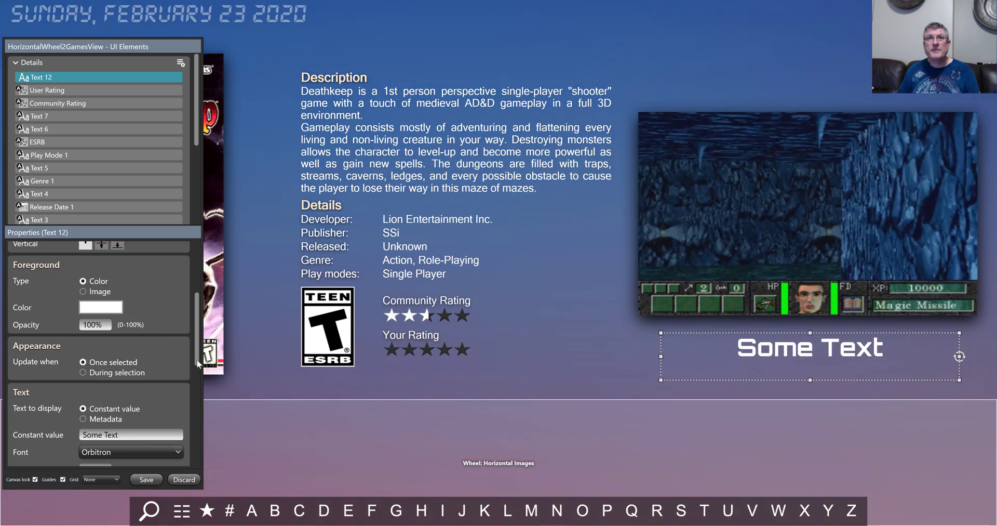
Switch the text's foreground type to Image, using brush stroke.png from the Textures folder
{"action": "left_click", "coordinate": [83, 292]}
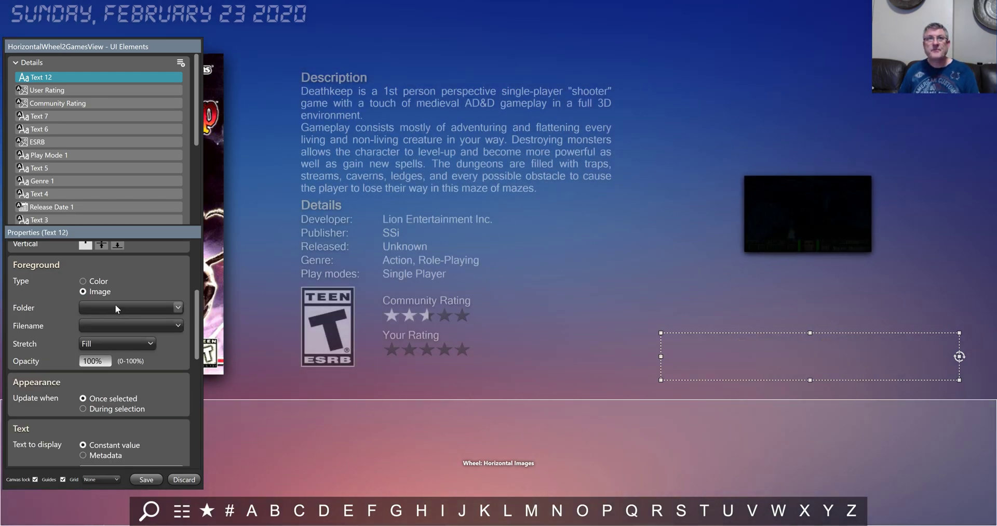
{"action": "left_click", "coordinate": [115, 306]}
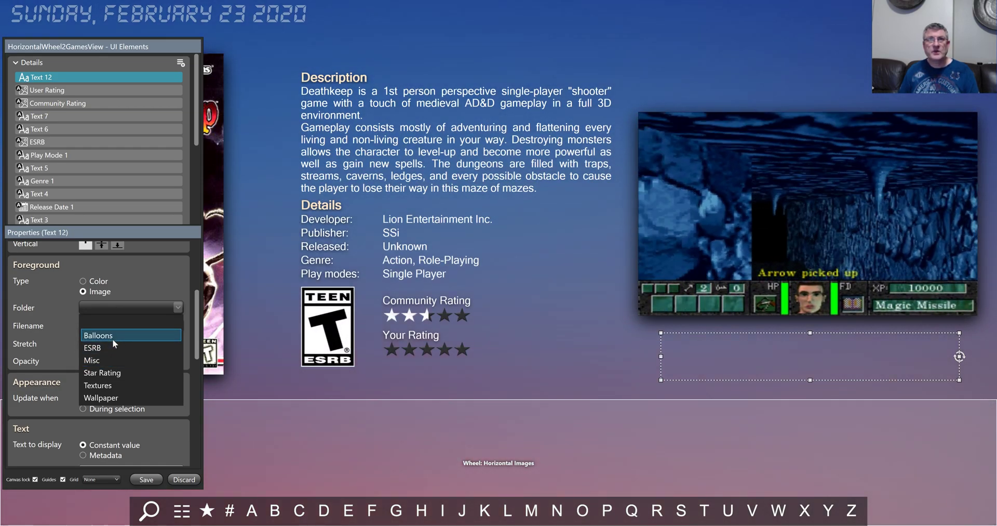
{"action": "left_click", "coordinate": [113, 385]}
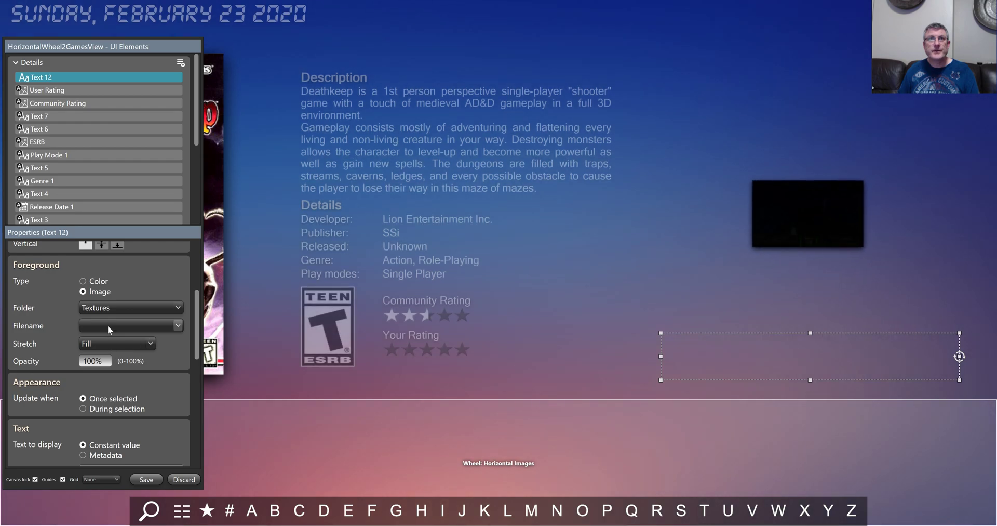
{"action": "left_click", "coordinate": [107, 324]}
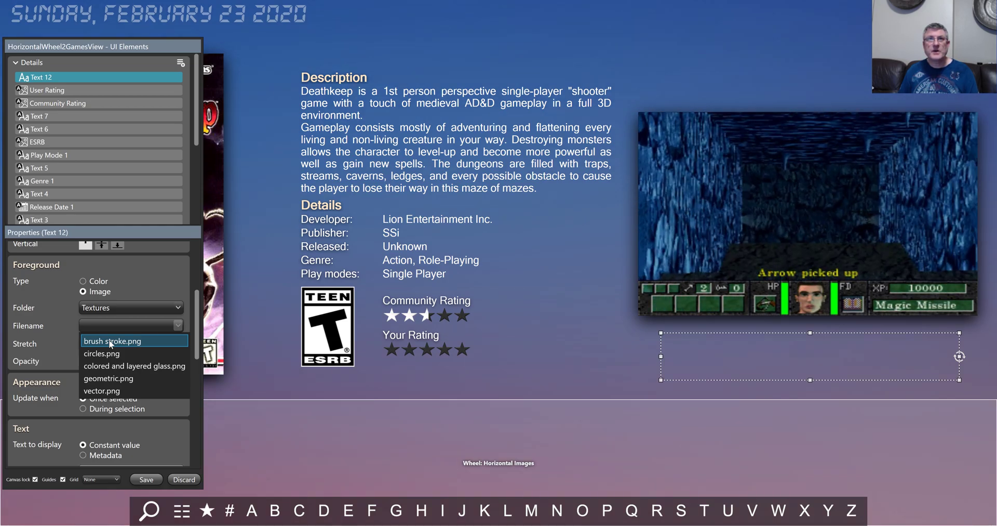
{"action": "left_click", "coordinate": [108, 341]}
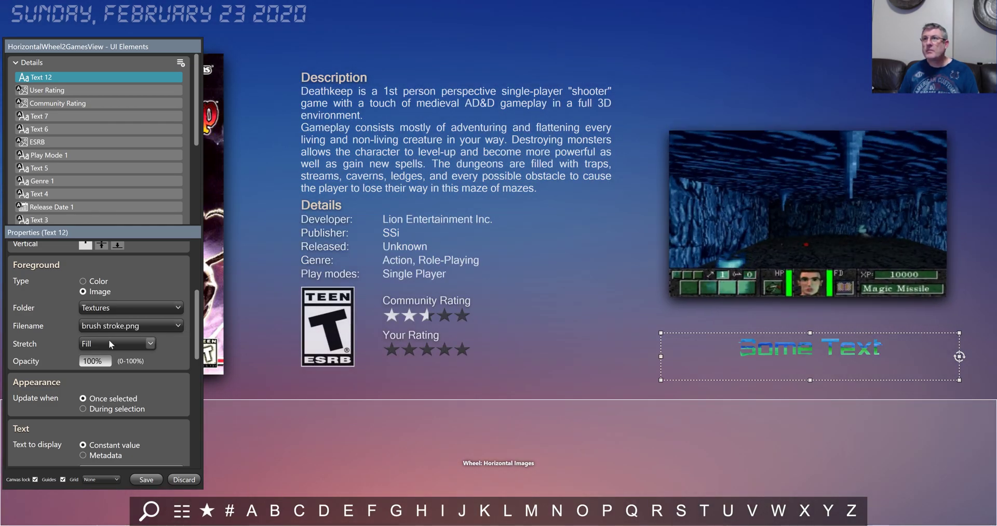
Try the Uniform and UniformToFill stretch options on the text's foreground image and restore Fill
{"action": "left_click", "coordinate": [99, 343]}
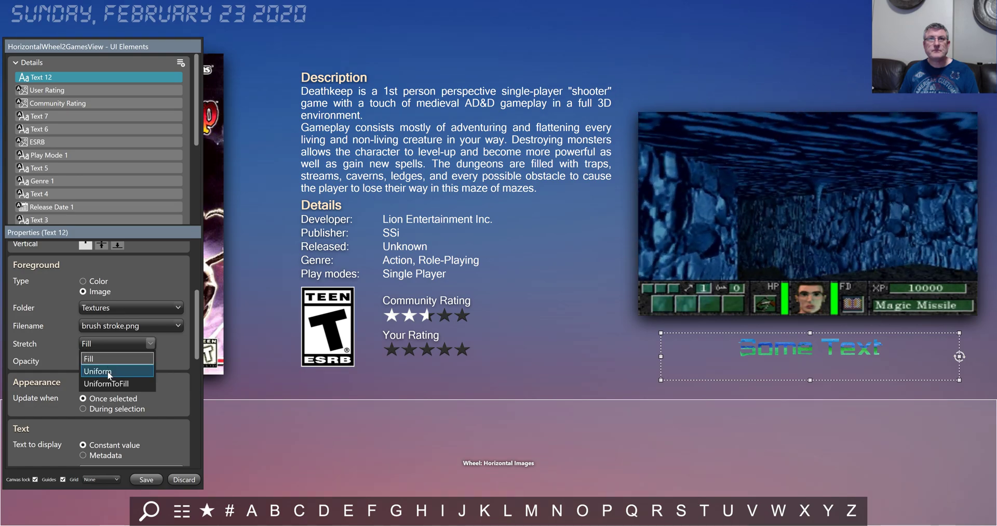
{"action": "left_click", "coordinate": [108, 370]}
{"action": "left_click", "coordinate": [106, 345]}
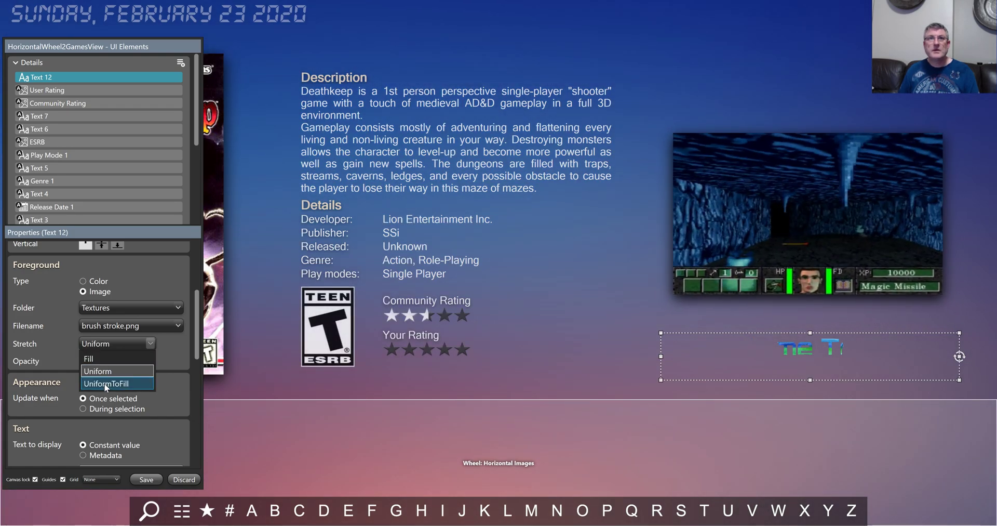
{"action": "left_click", "coordinate": [105, 383]}
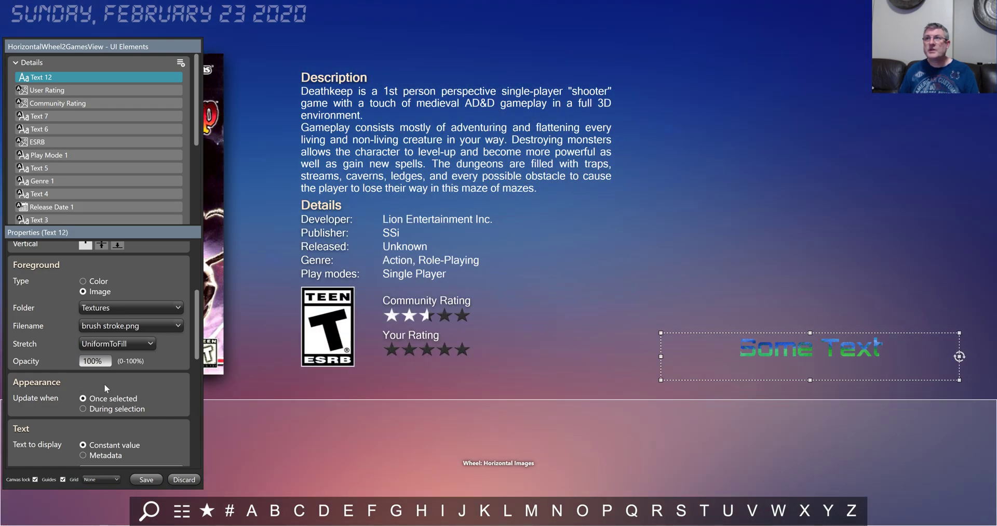
{"action": "left_click", "coordinate": [104, 346]}
{"action": "left_click", "coordinate": [105, 347]}
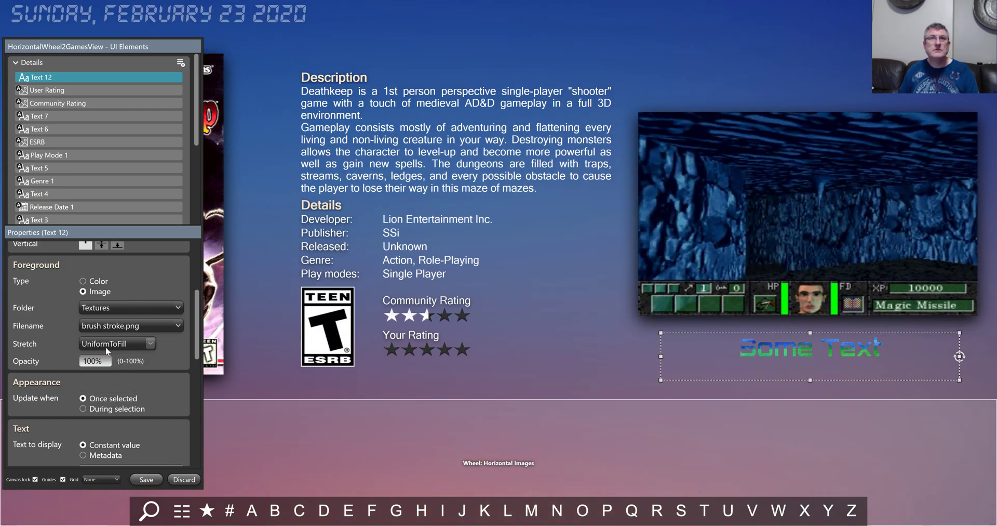
Change the text's foreground image to circles.png
{"action": "left_click", "coordinate": [109, 322]}
{"action": "left_click", "coordinate": [108, 337]}
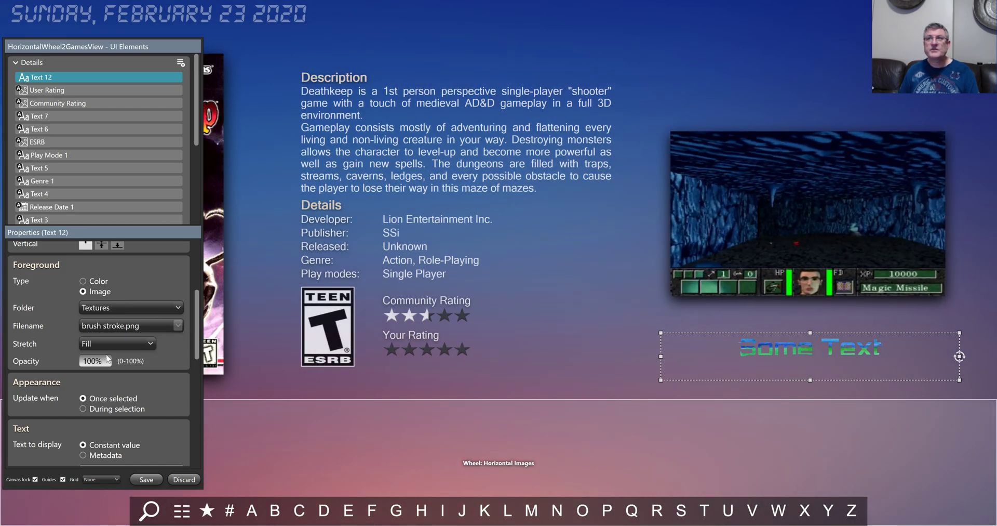
{"action": "key", "text": "Down"}
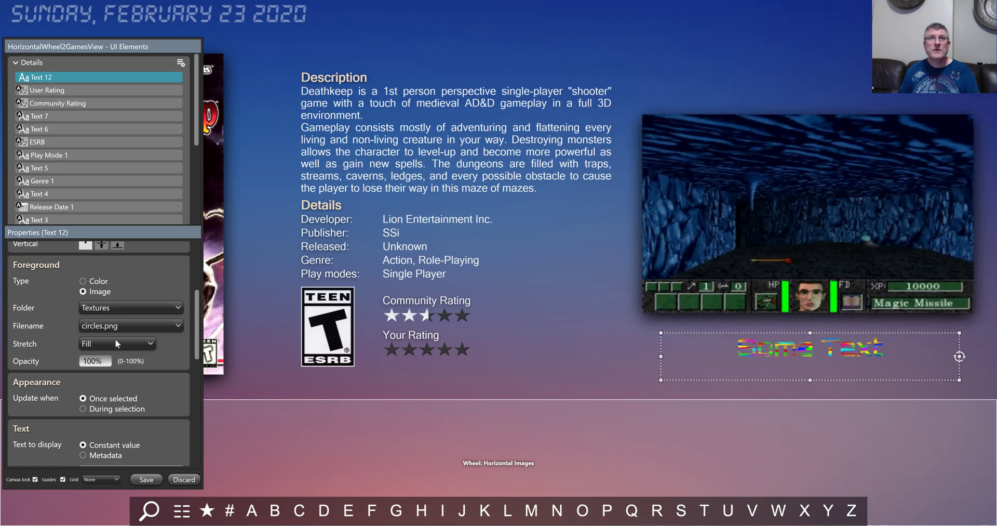
Try the Uniform stretch option on the text's circles.png foreground, then switch it to UniformToFill
{"action": "left_click", "coordinate": [108, 343]}
{"action": "left_click", "coordinate": [111, 370]}
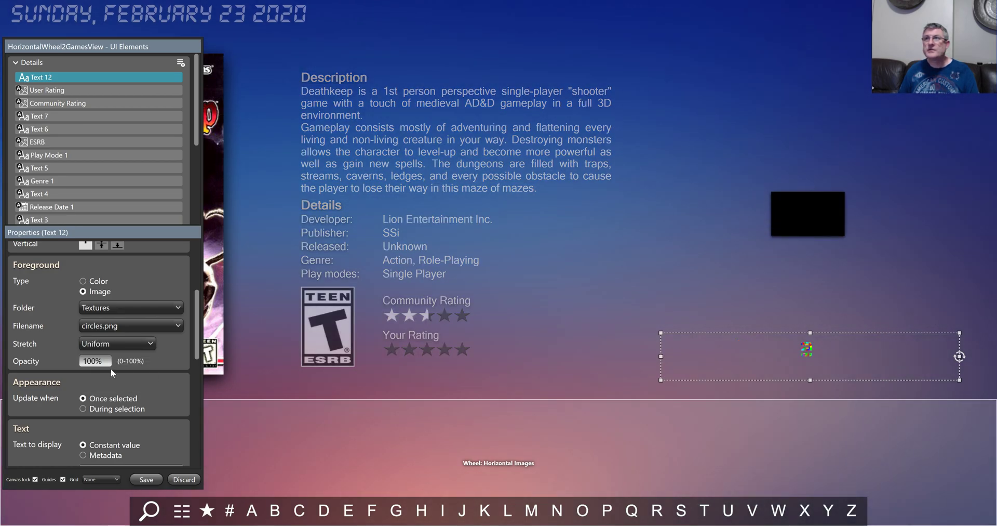
{"action": "left_click", "coordinate": [104, 343]}
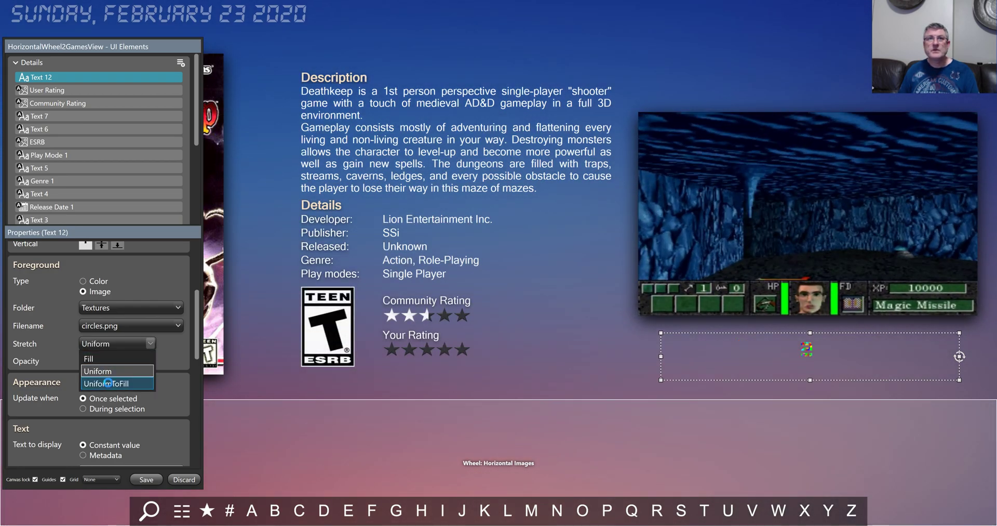
{"action": "left_click", "coordinate": [107, 381]}
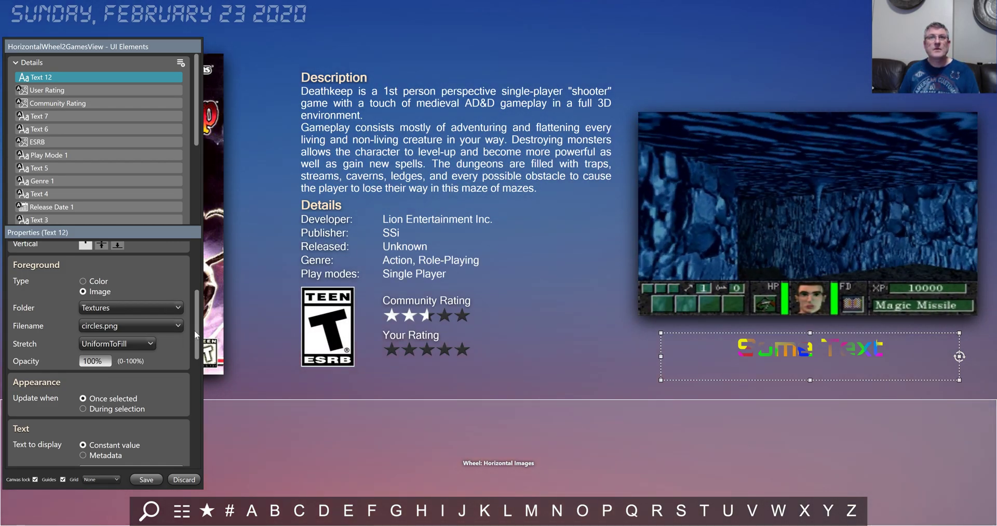
Apply the Dark Outline effect preset to the "Some Text" element
{"action": "left_click_drag", "start_coordinate": [198, 337], "coordinate": [197, 435]}
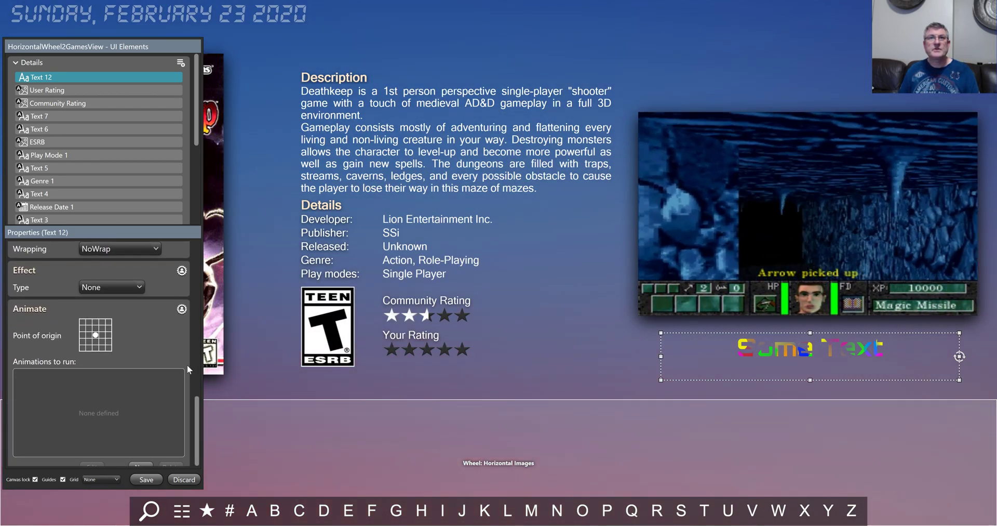
{"action": "left_click", "coordinate": [182, 271]}
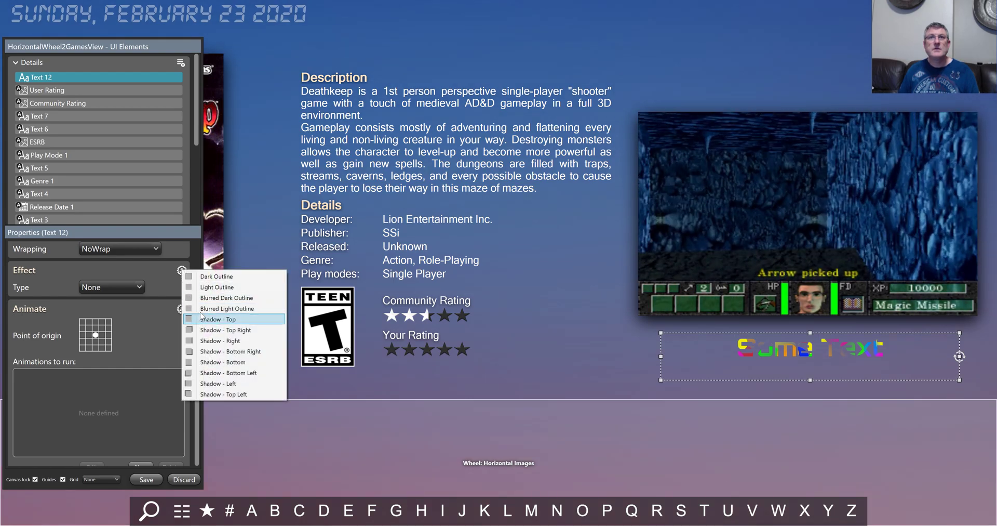
{"action": "left_click", "coordinate": [216, 276]}
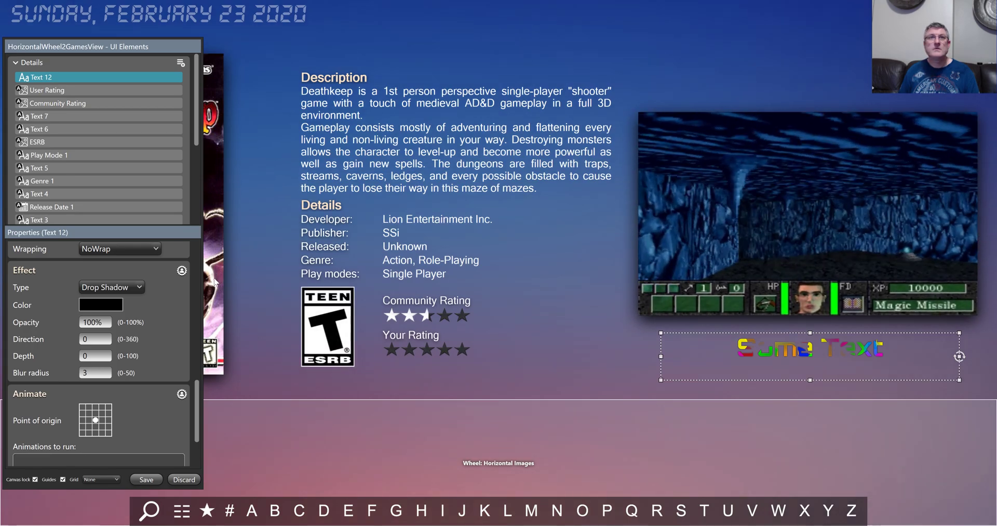
Change the text's foreground image to colored and layered glass.png and set its stretch to Fill
{"action": "left_click_drag", "start_coordinate": [197, 398], "coordinate": [194, 295]}
{"action": "left_click", "coordinate": [137, 345]}
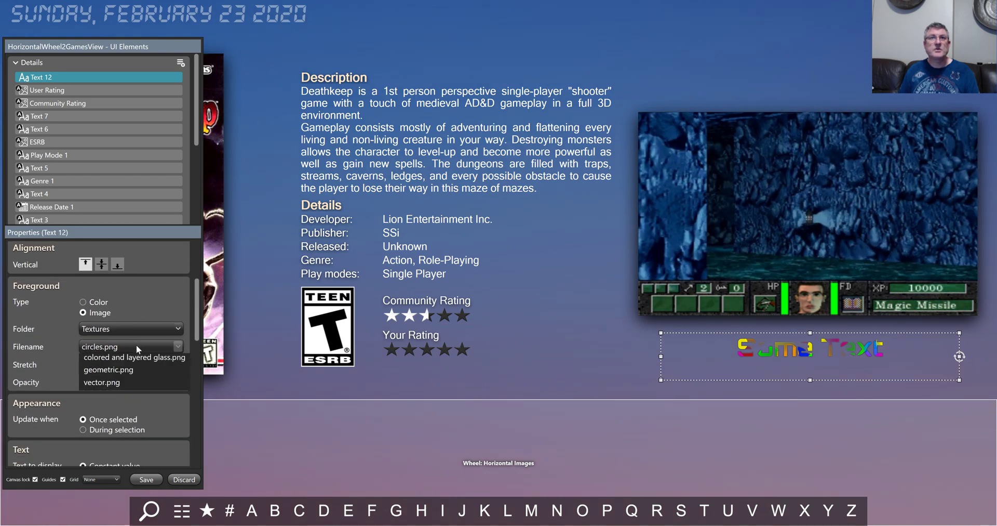
{"action": "left_click", "coordinate": [124, 385]}
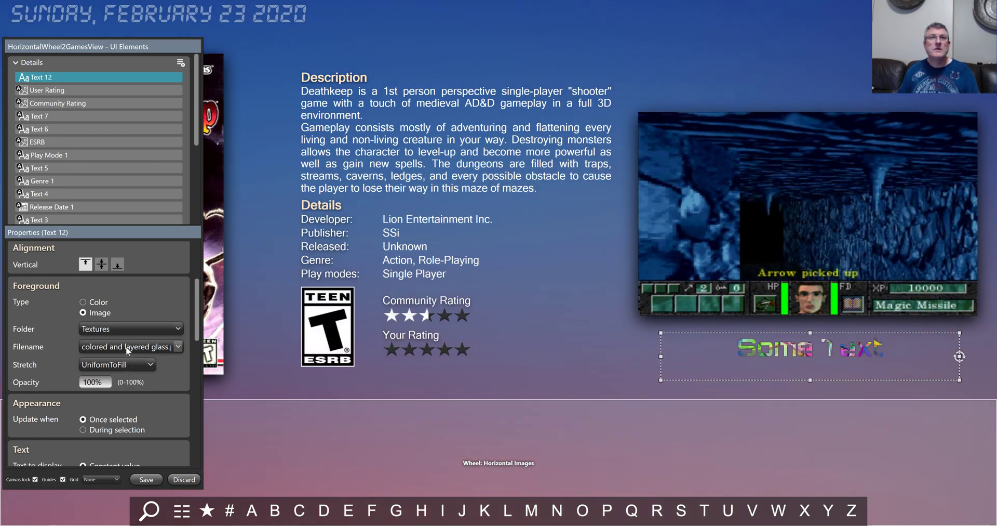
{"action": "left_click", "coordinate": [125, 364]}
{"action": "left_click", "coordinate": [125, 378]}
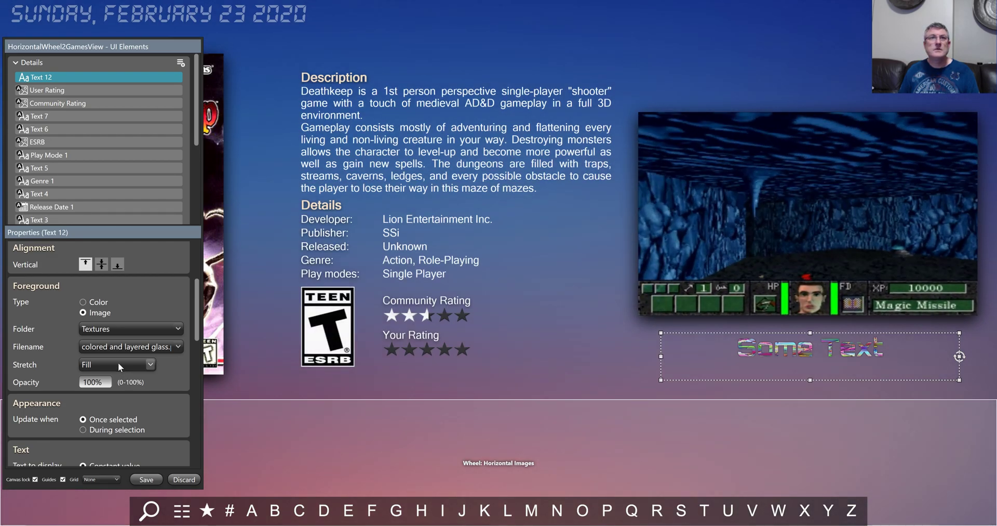
Try vector.png as the text's foreground image, then choose geometric.png instead
{"action": "left_click", "coordinate": [115, 349]}
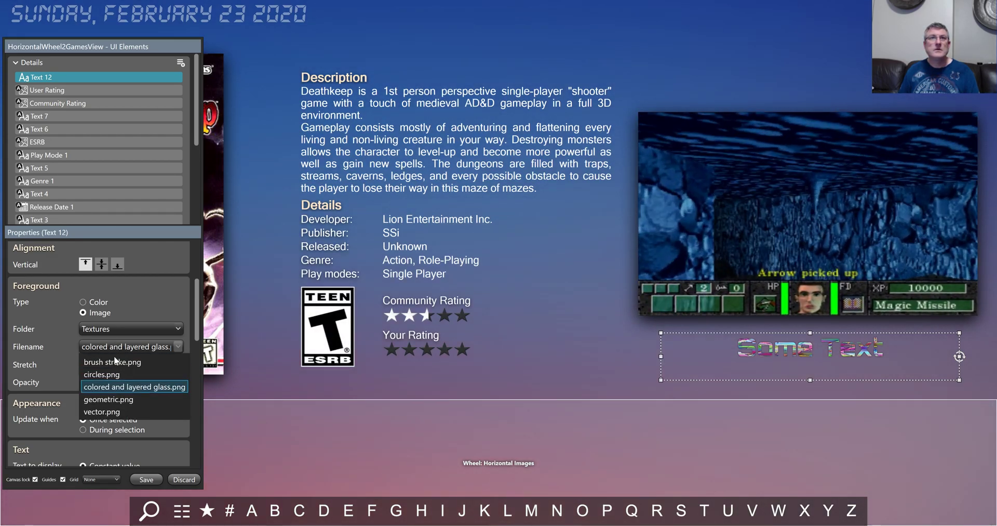
{"action": "left_click", "coordinate": [106, 410]}
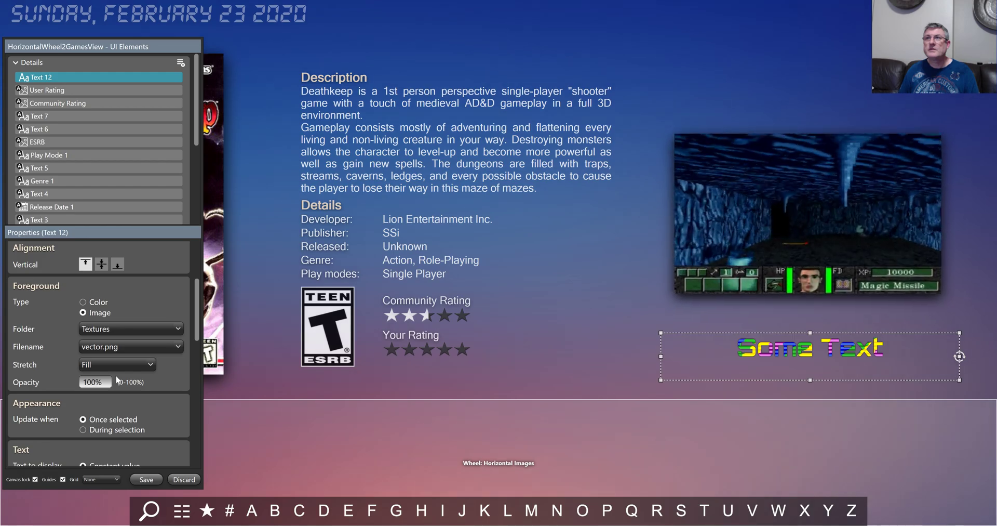
{"action": "left_click", "coordinate": [111, 348]}
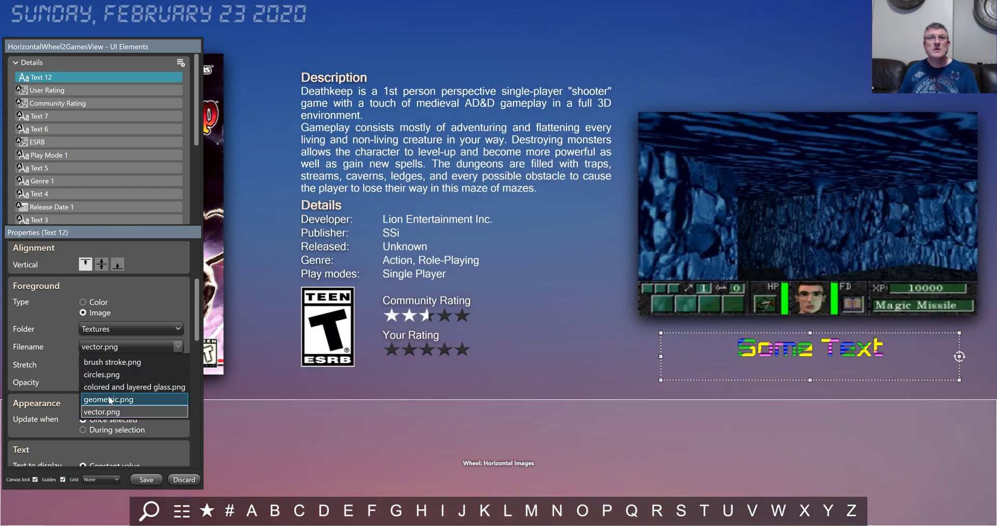
{"action": "left_click", "coordinate": [109, 399]}
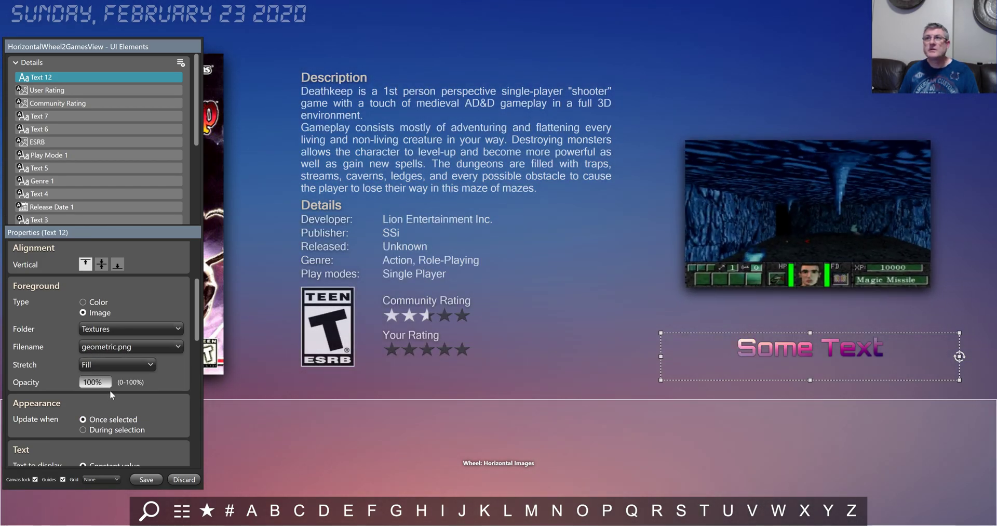
Try the Uniform stretch on the geometric.png foreground, then set it to UniformToFill
{"action": "left_click", "coordinate": [111, 364]}
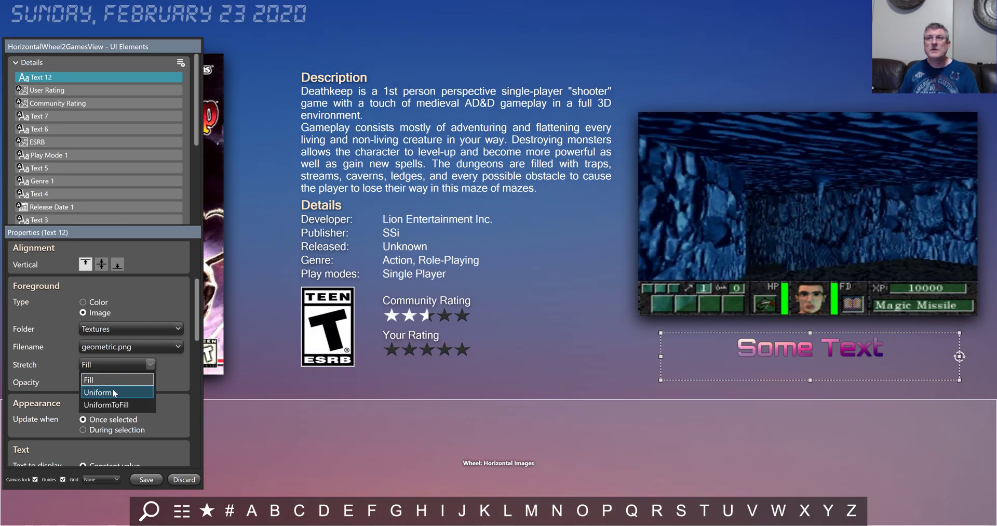
{"action": "left_click", "coordinate": [113, 392]}
{"action": "left_click", "coordinate": [114, 366]}
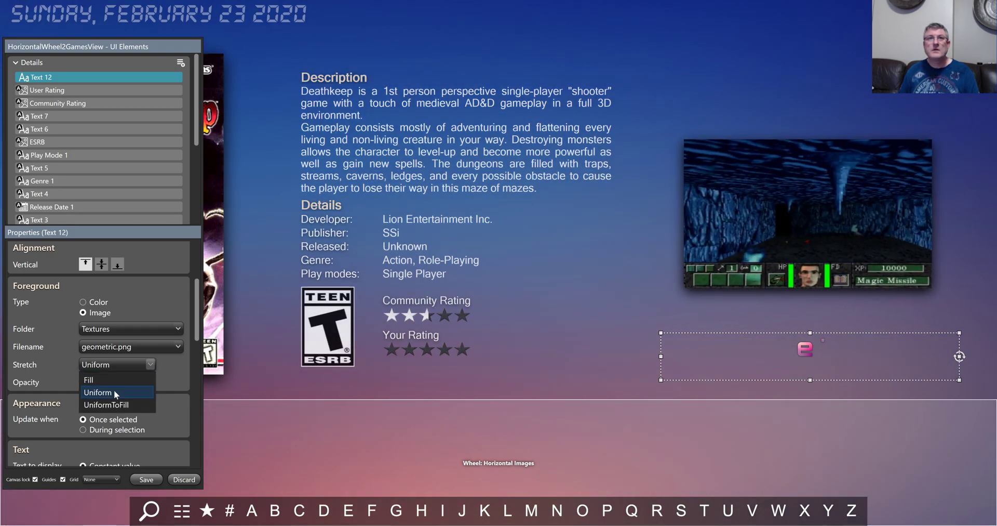
{"action": "left_click", "coordinate": [113, 405]}
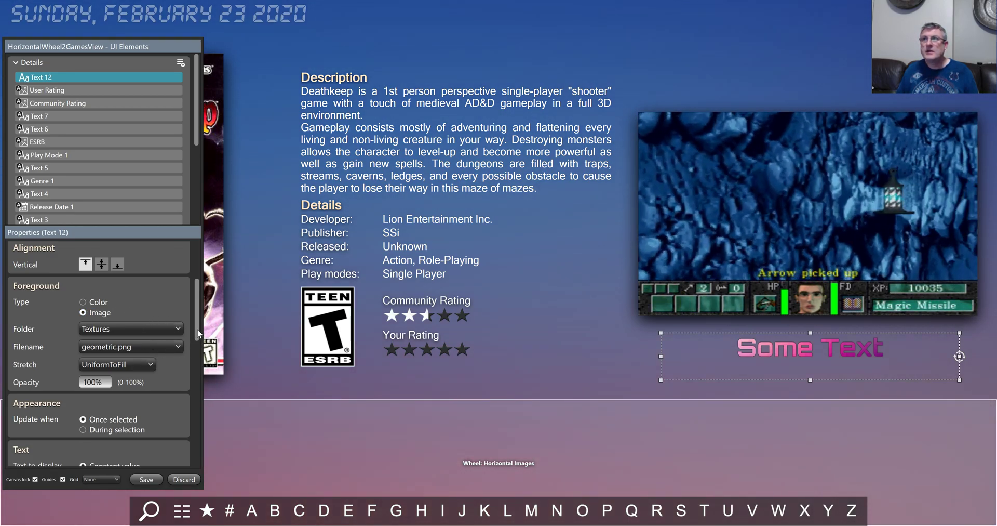
Widen the text element on both sides to match the video's width and set its font size to 40
{"action": "left_click_drag", "start_coordinate": [661, 355], "coordinate": [639, 357]}
{"action": "left_click_drag", "start_coordinate": [959, 356], "coordinate": [977, 355]}
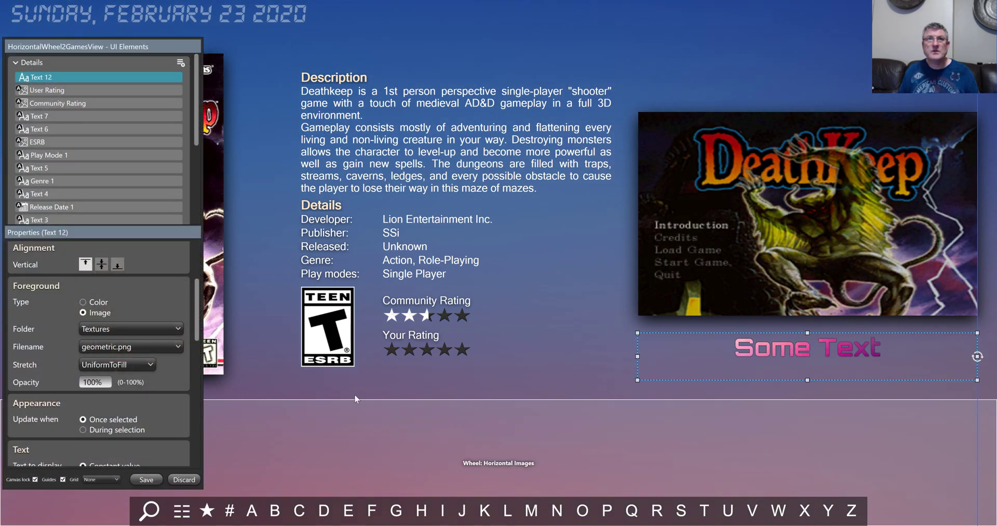
{"action": "scroll", "coordinate": [199, 332], "scroll_direction": "down", "scroll_amount": 5}
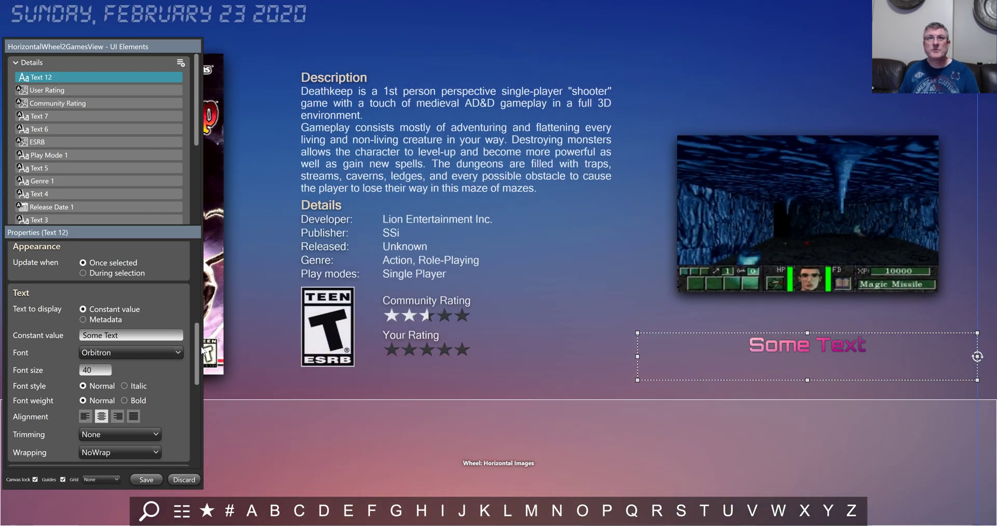
{"action": "scroll", "coordinate": [194, 336], "scroll_direction": "up", "scroll_amount": 2}
{"action": "scroll", "coordinate": [195, 338], "scroll_direction": "up", "scroll_amount": 1}
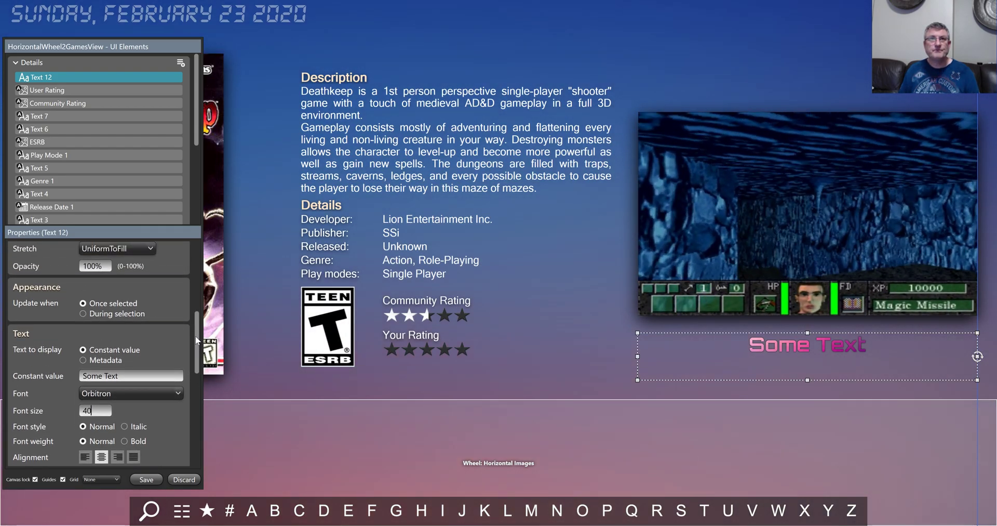
Switch the text to display from a constant value to metadata, using the Application path field
{"action": "left_click", "coordinate": [129, 372]}
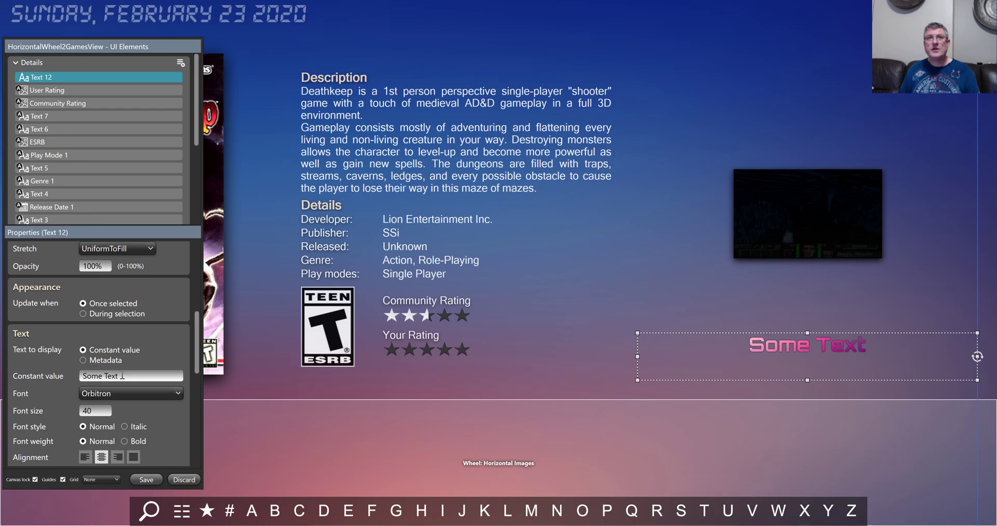
{"action": "left_click_drag", "start_coordinate": [117, 375], "coordinate": [73, 372]}
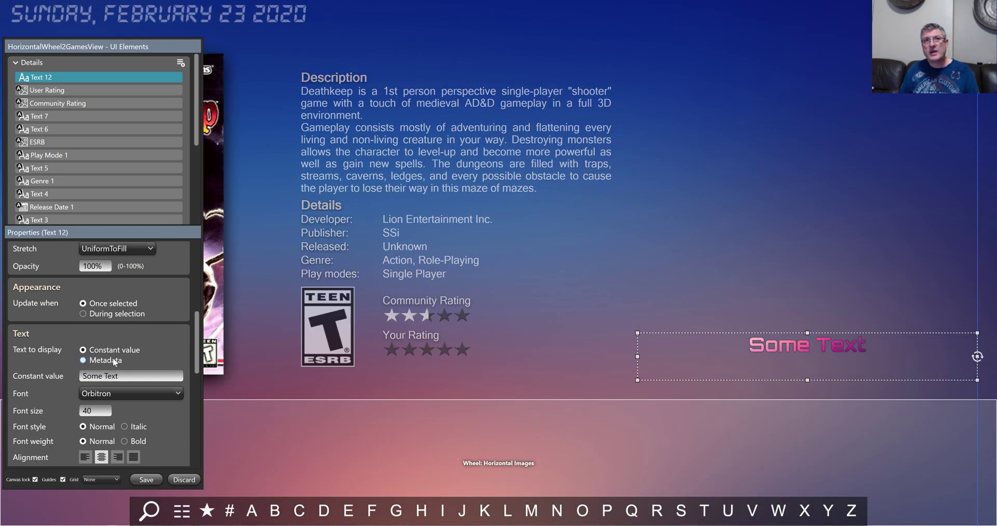
{"action": "left_click", "coordinate": [113, 358]}
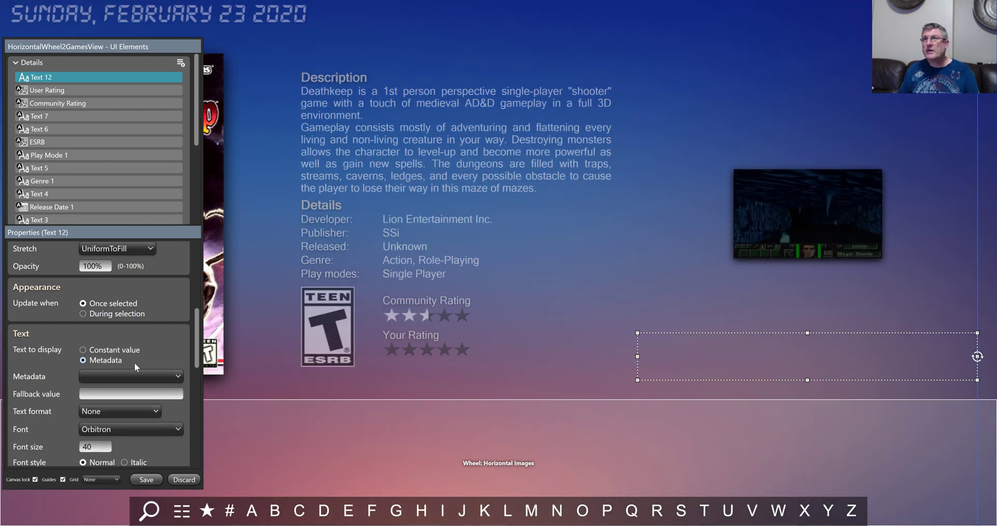
{"action": "left_click", "coordinate": [133, 371]}
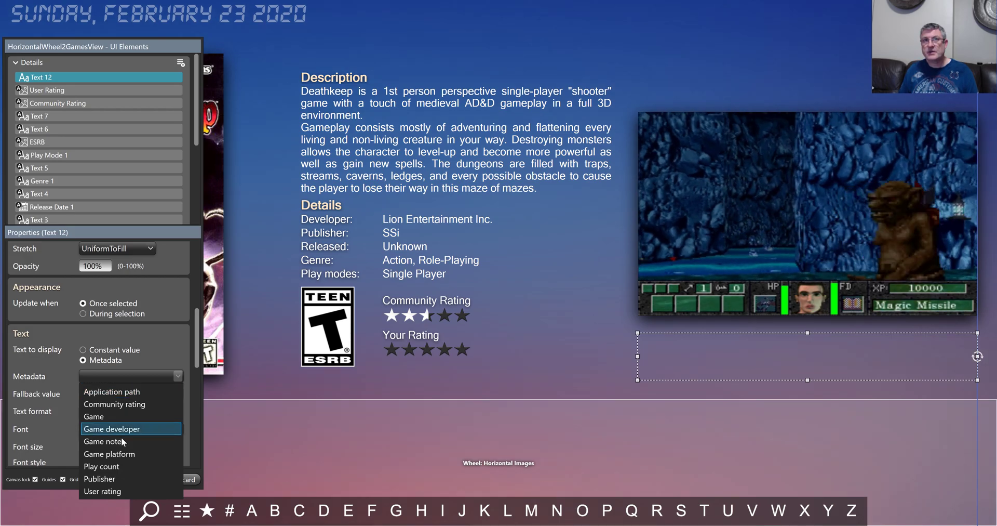
{"action": "left_click", "coordinate": [107, 391]}
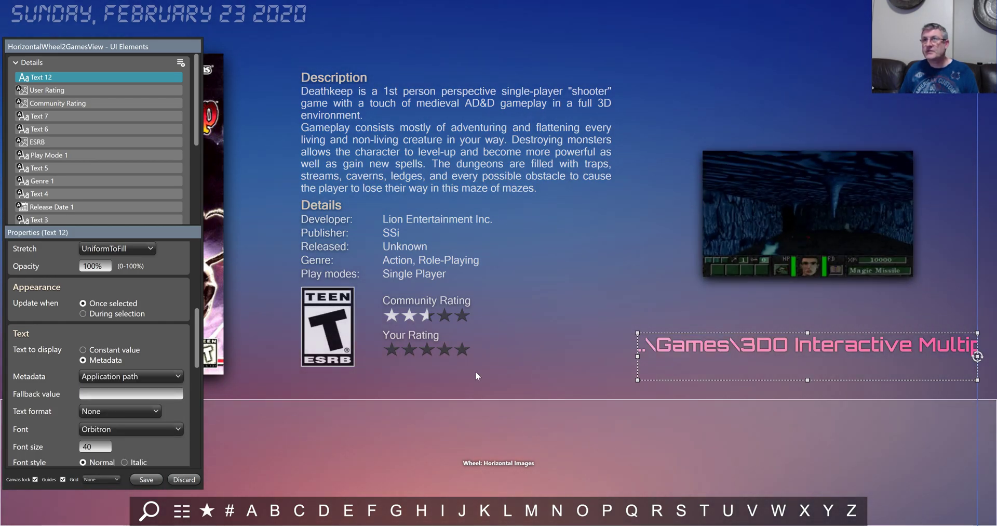
Set the text's wrapping to Wrap and extend the element's left edge past the video, ending clear of the rating stars
{"action": "left_click_drag", "start_coordinate": [592, 358], "coordinate": [437, 357]}
{"action": "left_click_drag", "start_coordinate": [195, 354], "coordinate": [126, 388]}
{"action": "left_click", "coordinate": [114, 412]}
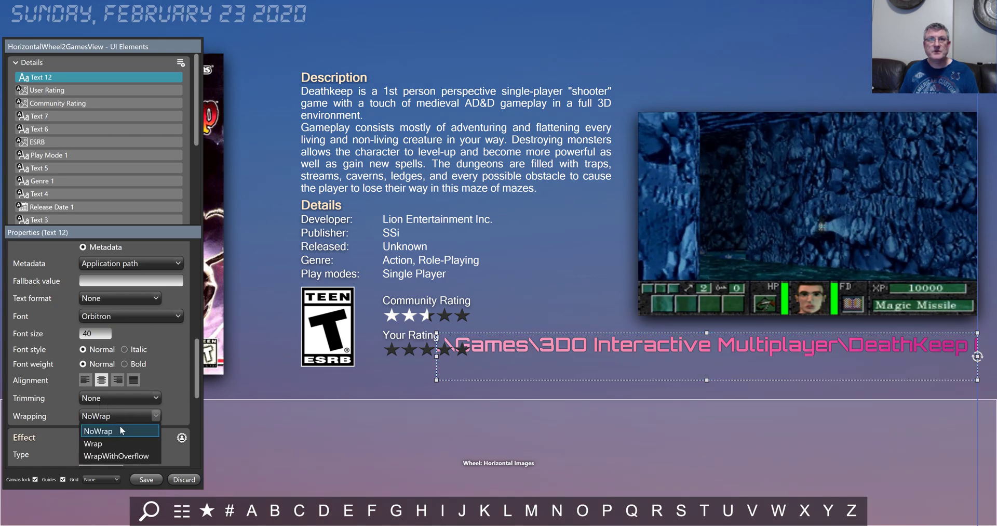
{"action": "left_click", "coordinate": [121, 442]}
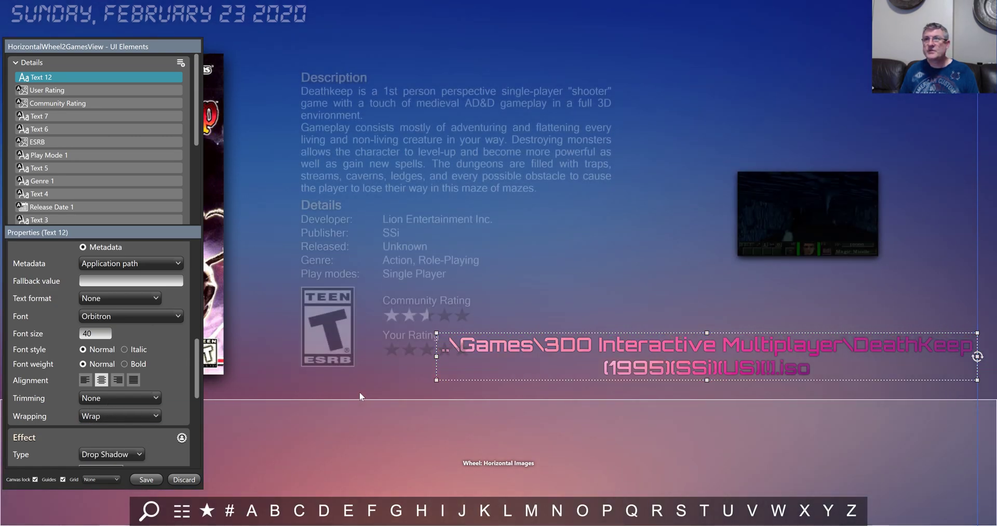
{"action": "left_click_drag", "start_coordinate": [435, 362], "coordinate": [581, 356]}
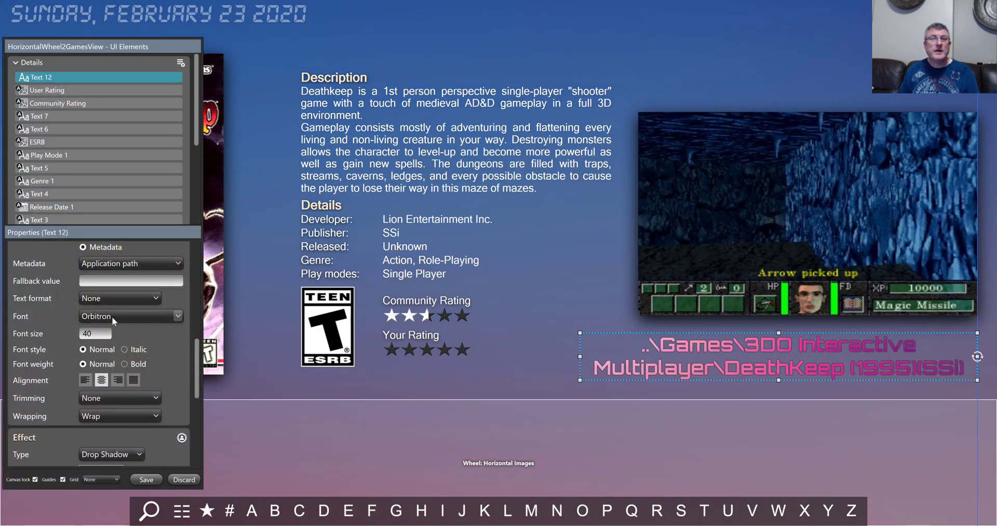
Try Community rating and then Game as the metadata shown by the text element
{"action": "left_click", "coordinate": [149, 263]}
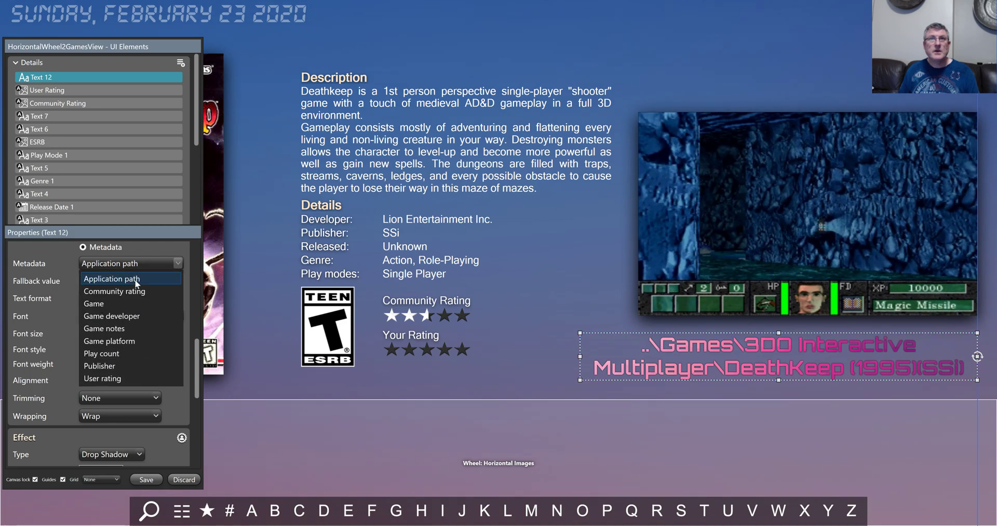
{"action": "left_click", "coordinate": [133, 291]}
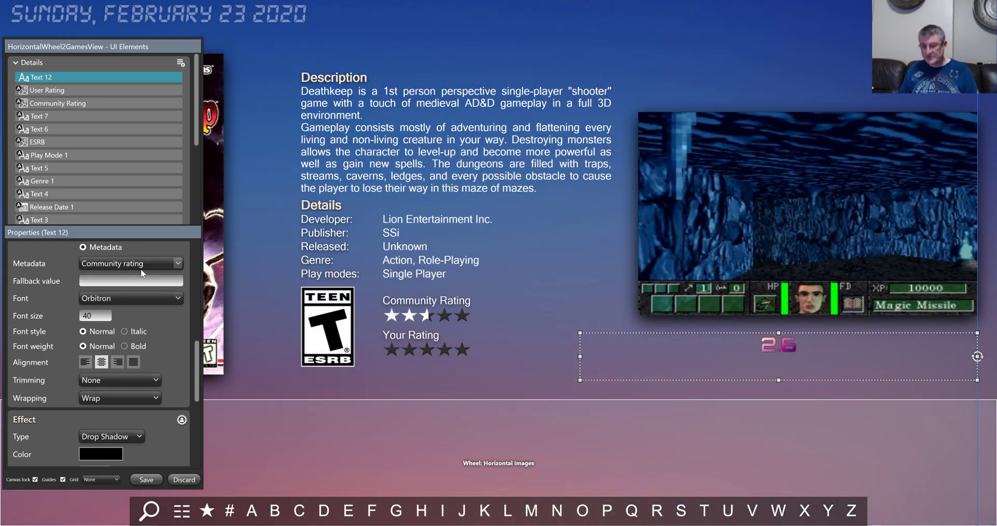
{"action": "left_click", "coordinate": [141, 264]}
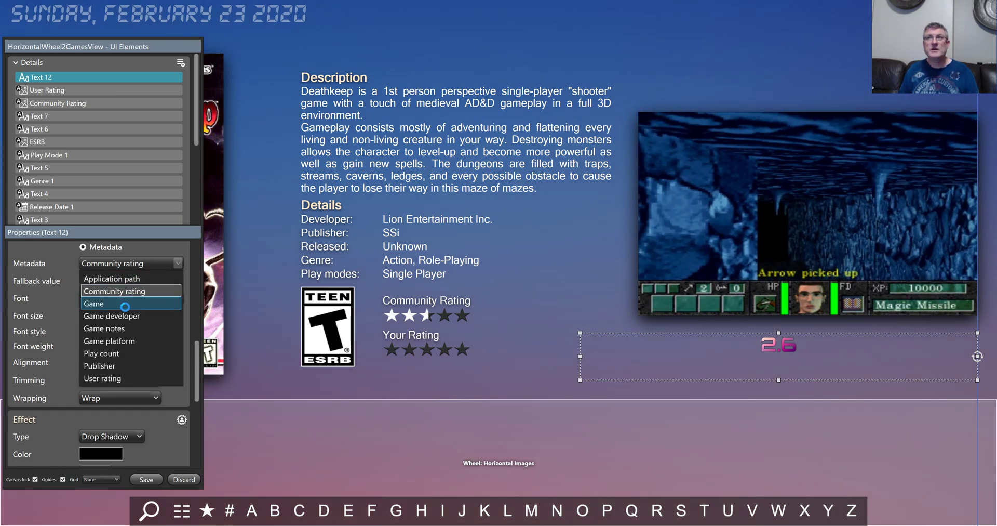
{"action": "left_click", "coordinate": [125, 305]}
Try Game developer, Game notes and Game platform in turn as the metadata shown by the text element
{"action": "left_click", "coordinate": [127, 263]}
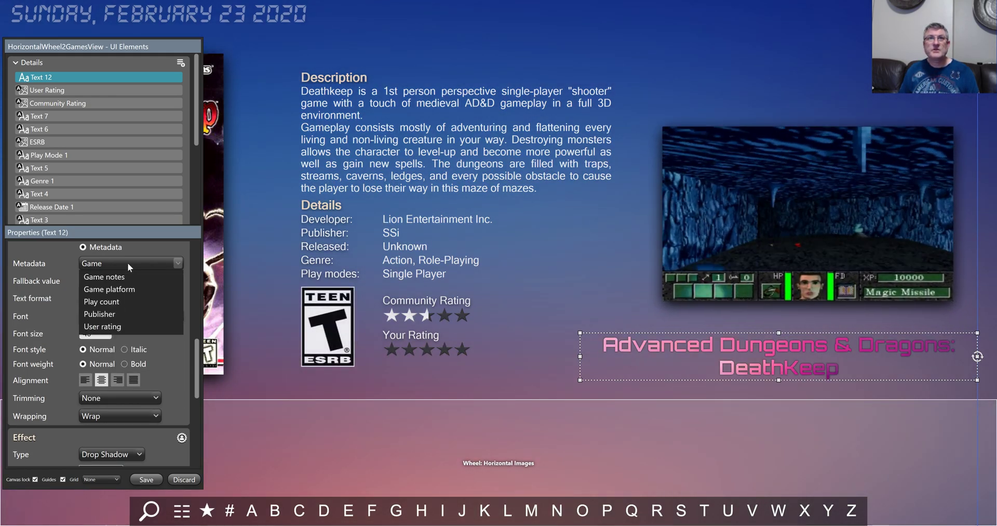
{"action": "left_click", "coordinate": [129, 316]}
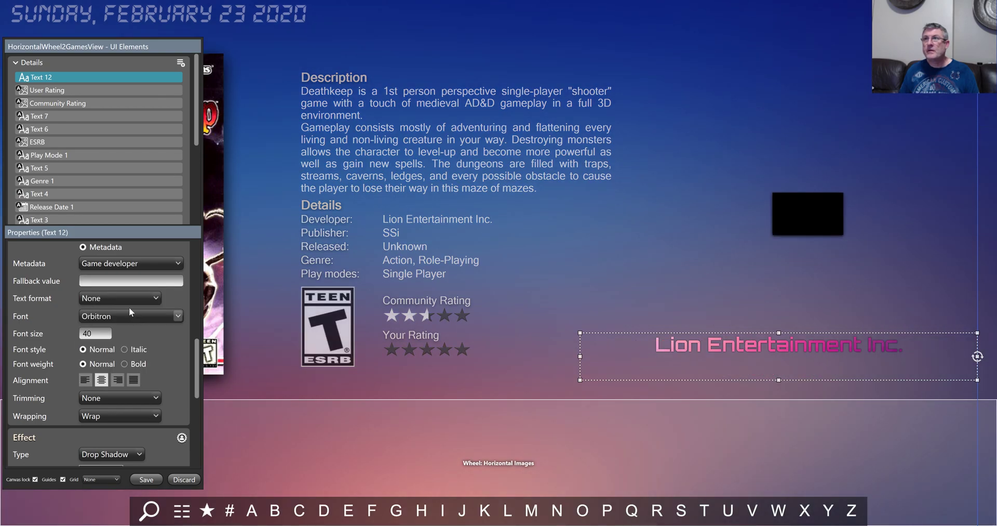
{"action": "left_click", "coordinate": [127, 263]}
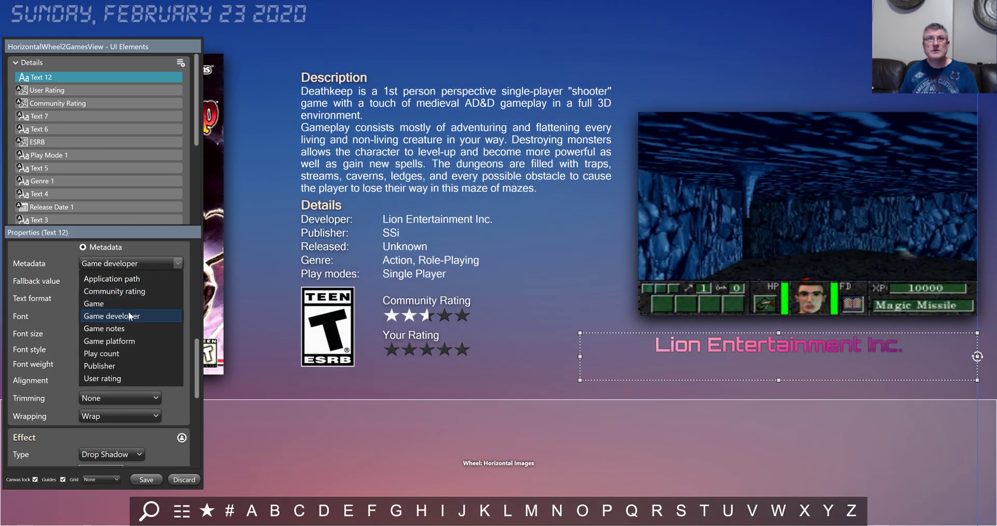
{"action": "left_click", "coordinate": [129, 324]}
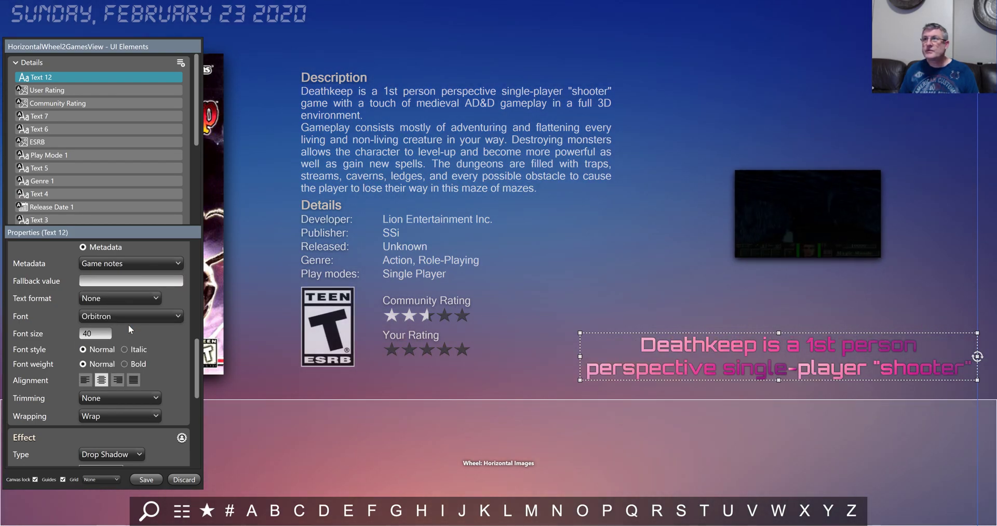
{"action": "left_click", "coordinate": [126, 263]}
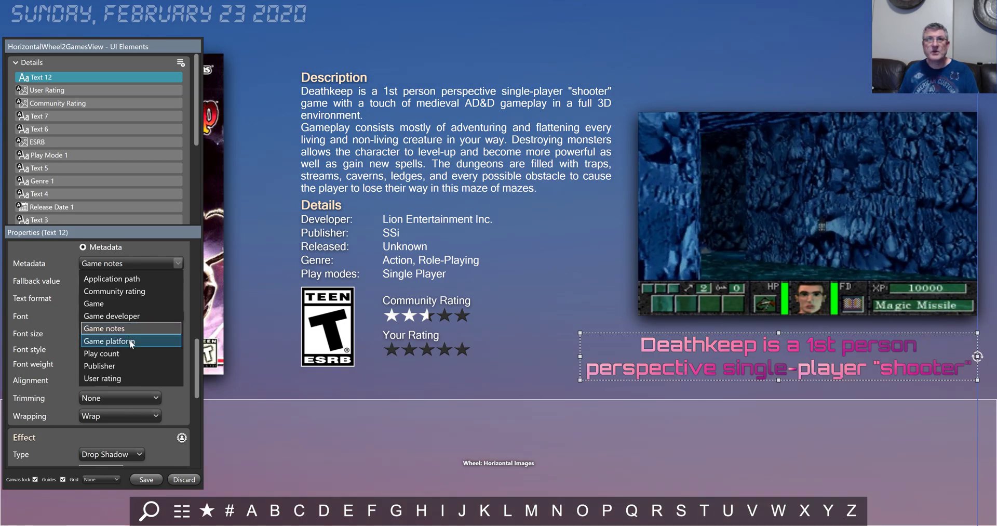
{"action": "left_click", "coordinate": [130, 340]}
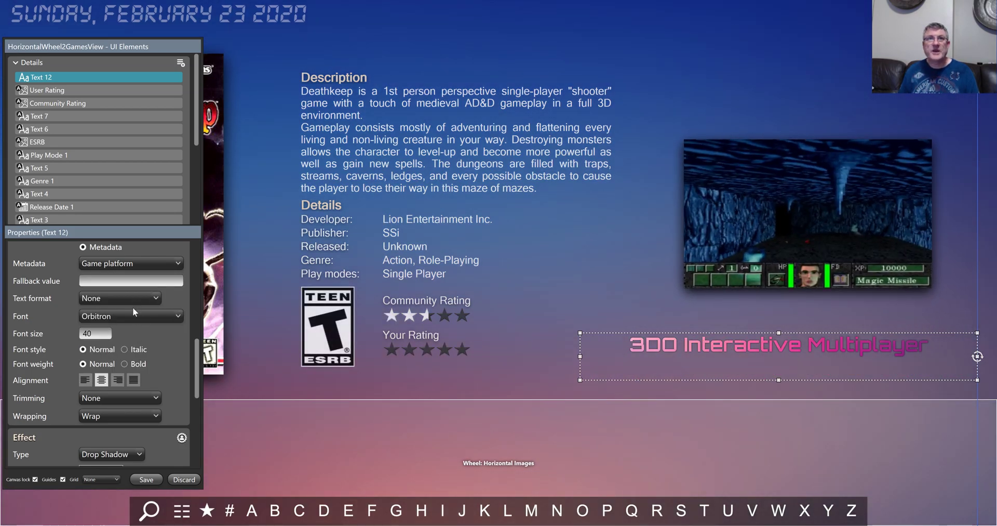
Try Play count, Publisher and User rating in turn as the metadata shown by the text element
{"action": "left_click", "coordinate": [125, 264]}
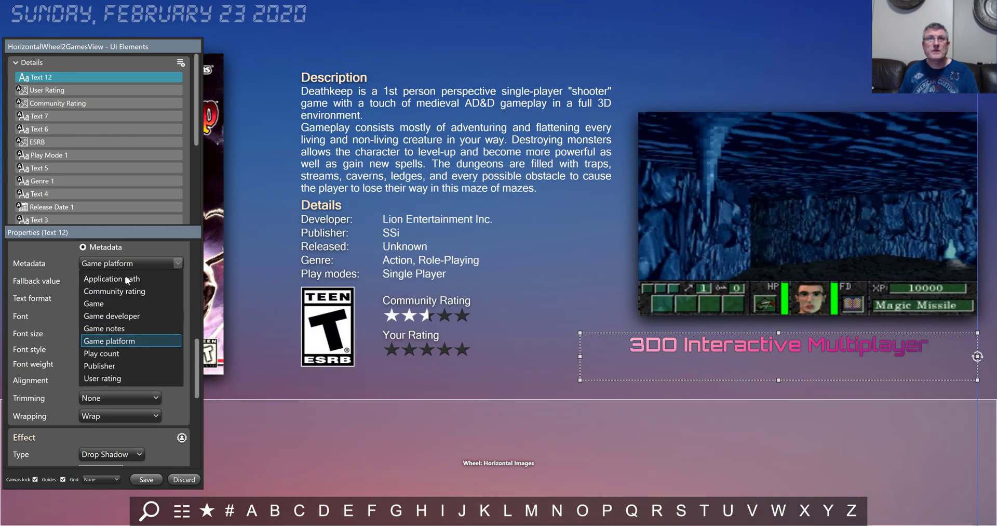
{"action": "left_click", "coordinate": [126, 352]}
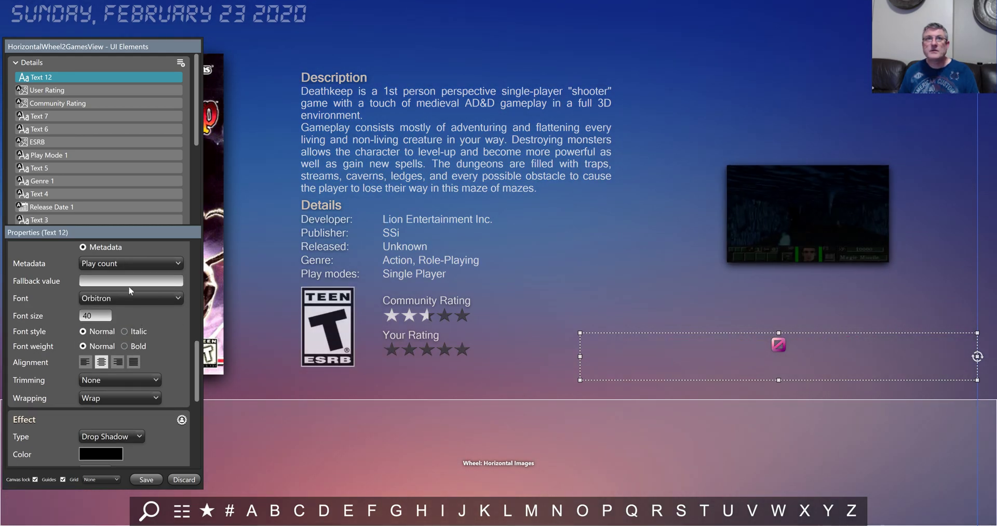
{"action": "left_click", "coordinate": [118, 262]}
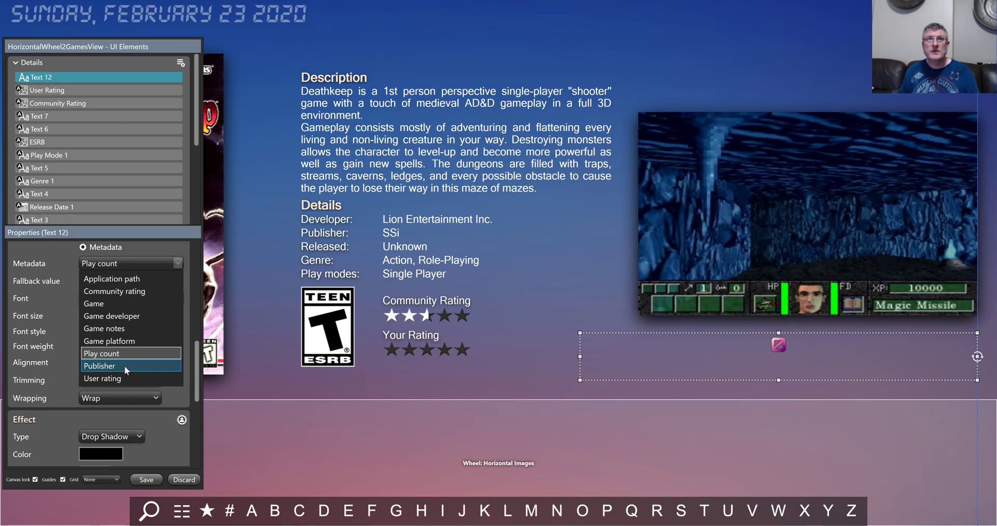
{"action": "left_click", "coordinate": [123, 366]}
{"action": "left_click", "coordinate": [133, 264]}
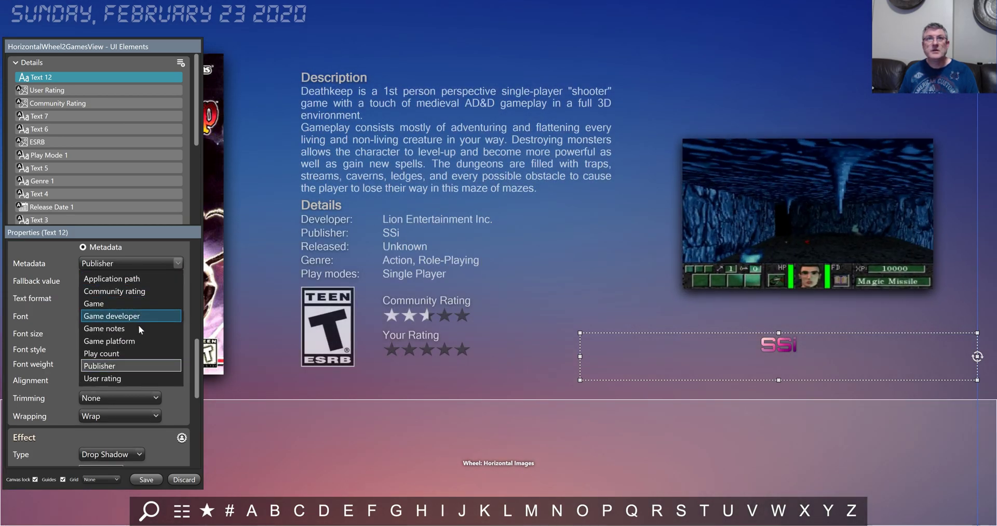
{"action": "left_click", "coordinate": [129, 378]}
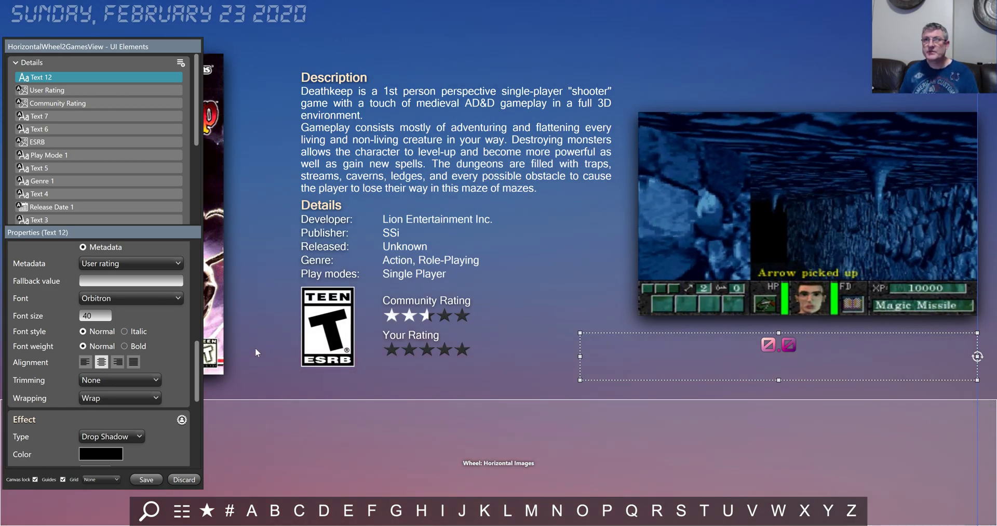
Set the text element's metadata to Game developer and review the other available metadata fields without changing it
{"action": "left_click", "coordinate": [126, 268]}
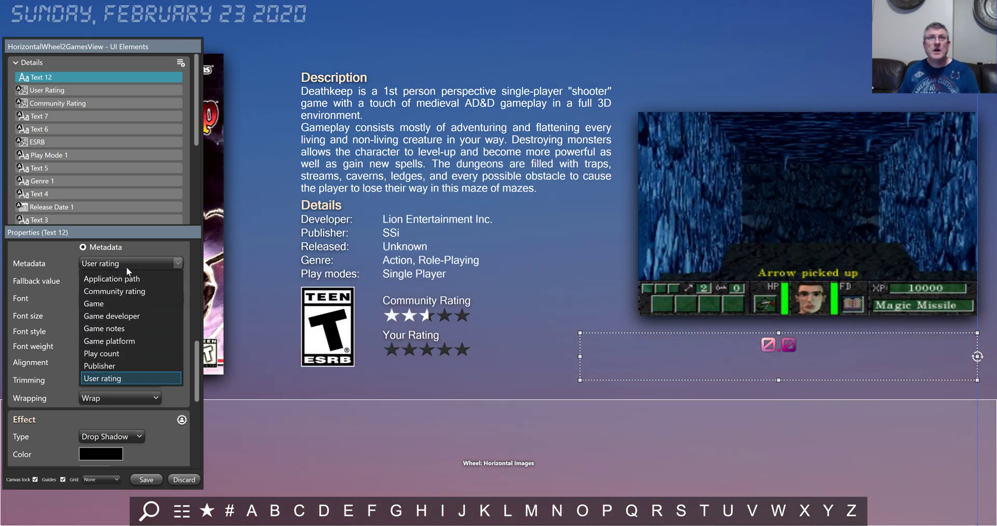
{"action": "left_click", "coordinate": [109, 317]}
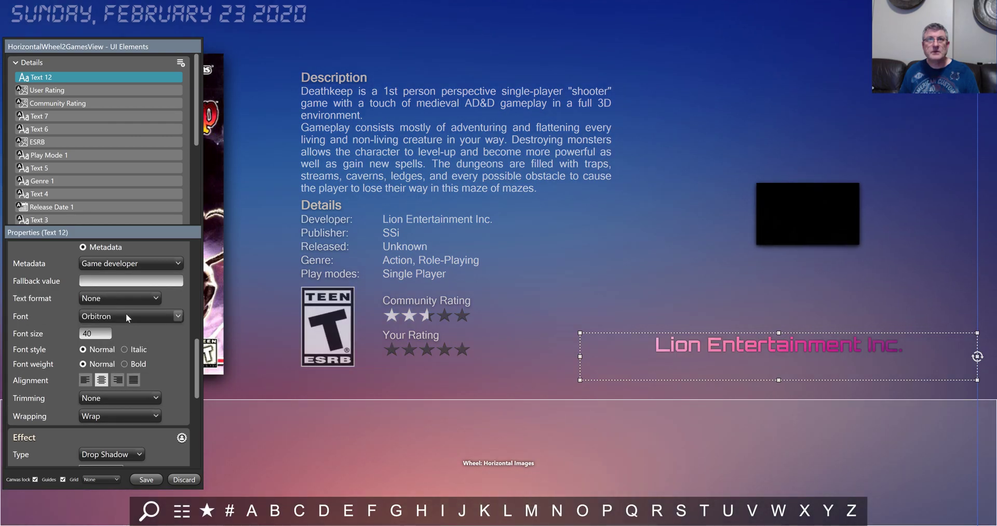
{"action": "scroll", "coordinate": [148, 283], "scroll_direction": "up", "scroll_amount": 1}
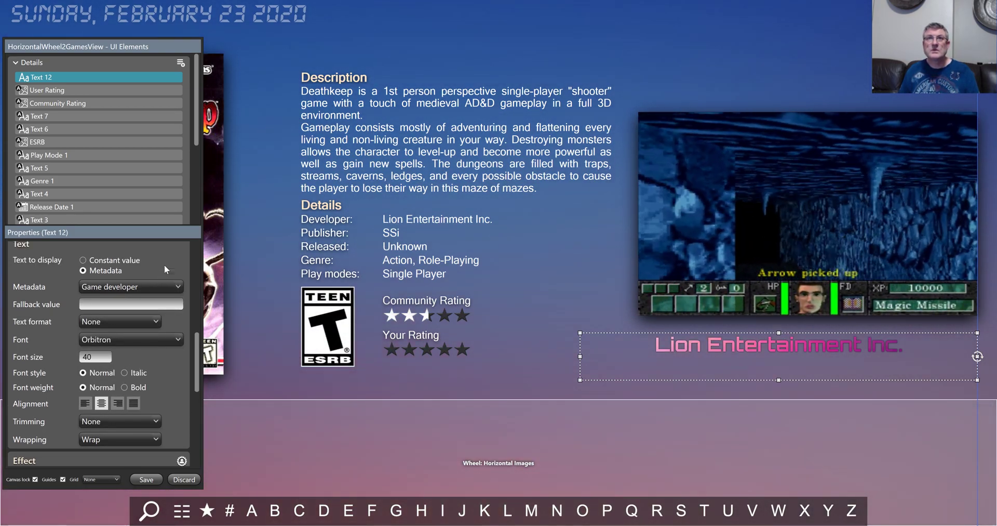
{"action": "left_click", "coordinate": [149, 289]}
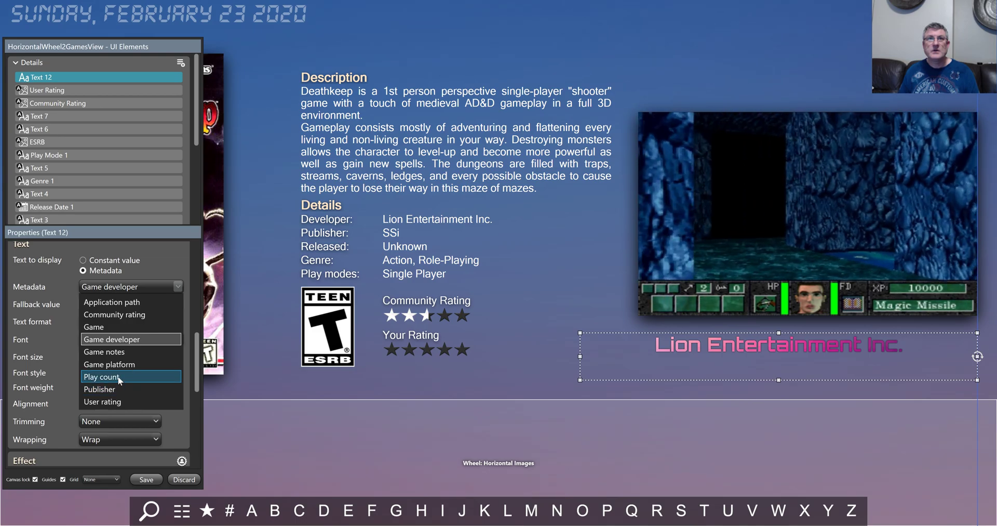
{"action": "left_click", "coordinate": [160, 260]}
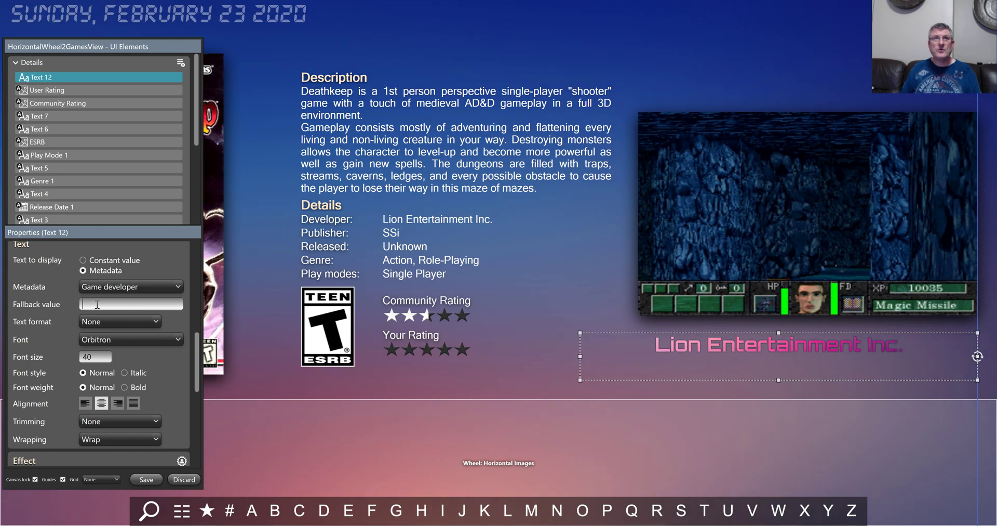
Enter "Unknown developer" as the text element's fallback value and save the view
{"action": "type", "text": "known"}
{"action": "key", "text": "BackSpace"}
{"action": "key", "text": "BackSpace"}
{"action": "key", "text": "BackSpace"}
{"action": "type", "text": "own developer"}
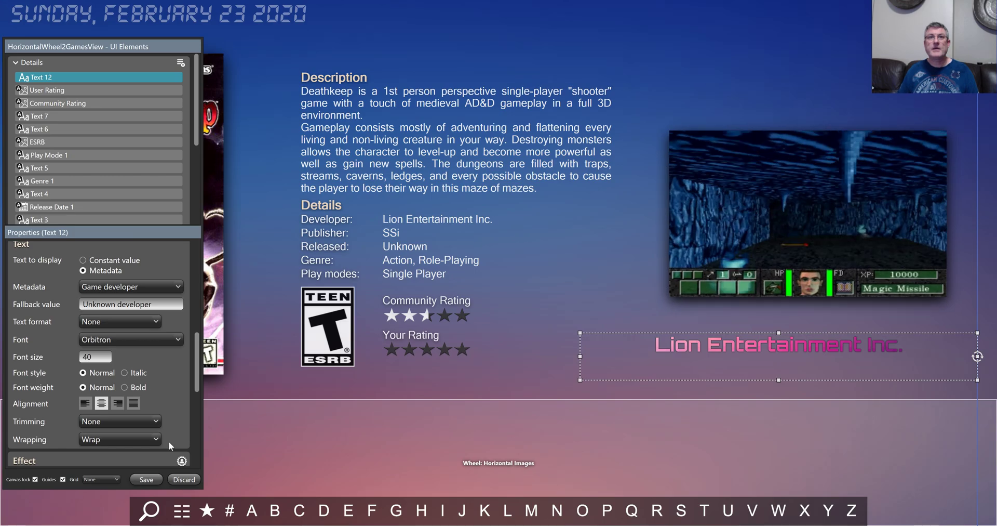
{"action": "left_click", "coordinate": [146, 481]}
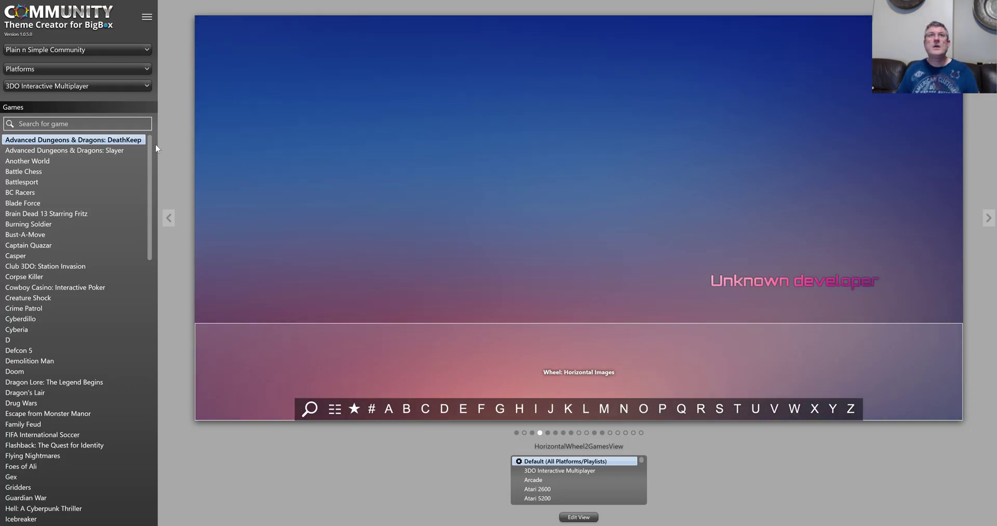
Switch the previewed platform to Arcade and check the developer text on its games from Altered Beast down to Missile Command
{"action": "left_click", "coordinate": [113, 88]}
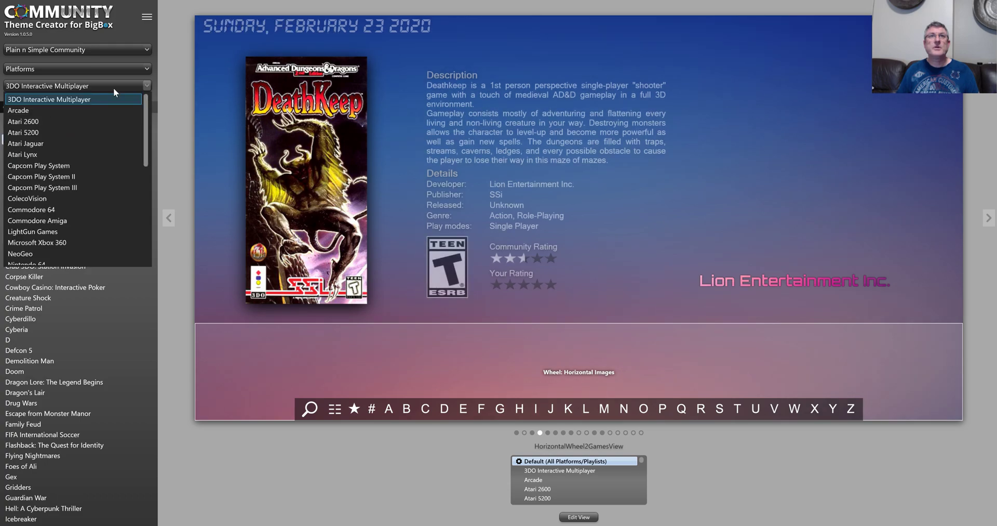
{"action": "left_click", "coordinate": [90, 107]}
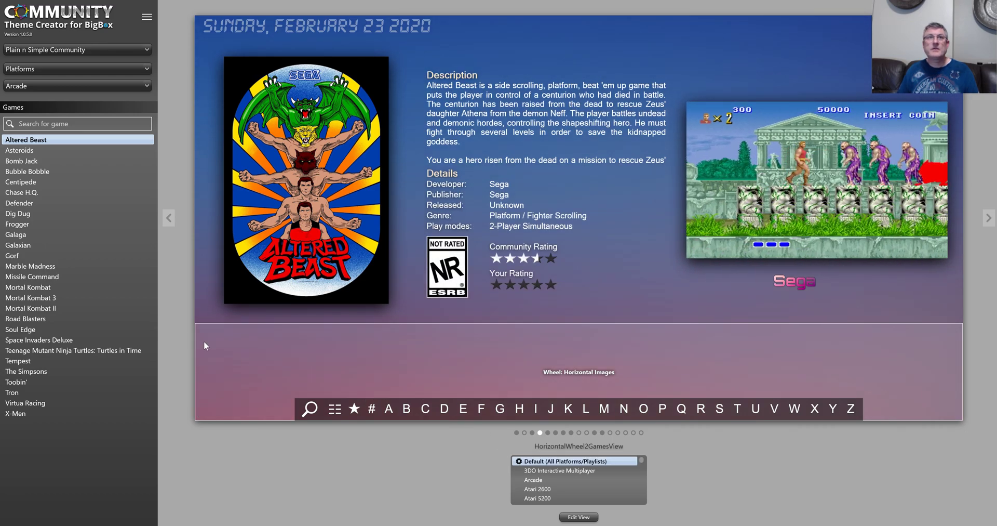
{"action": "left_click", "coordinate": [53, 149]}
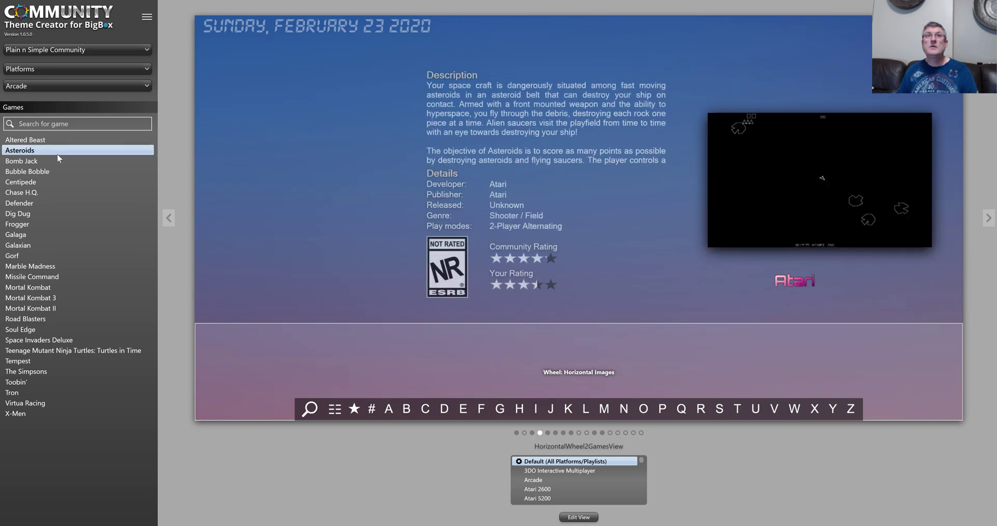
{"action": "left_click", "coordinate": [57, 159]}
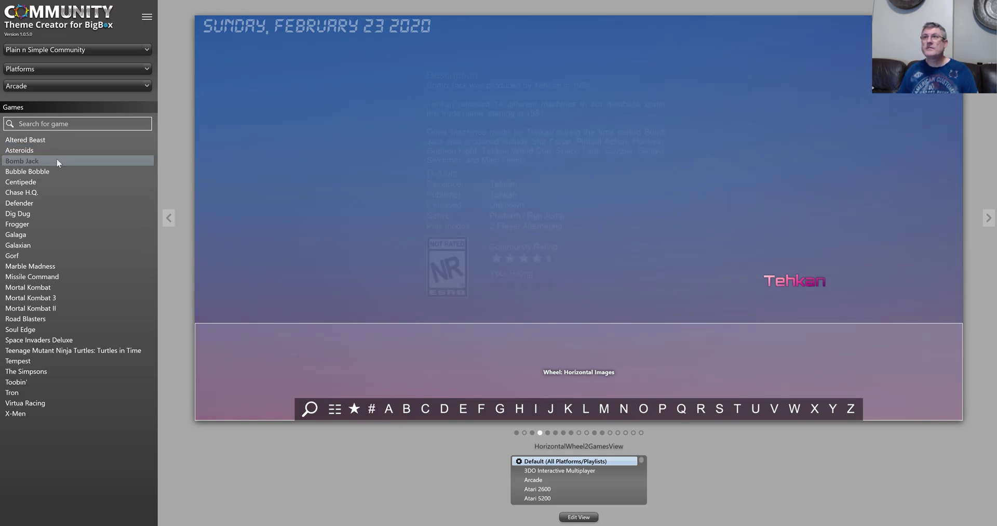
{"action": "left_click", "coordinate": [60, 171]}
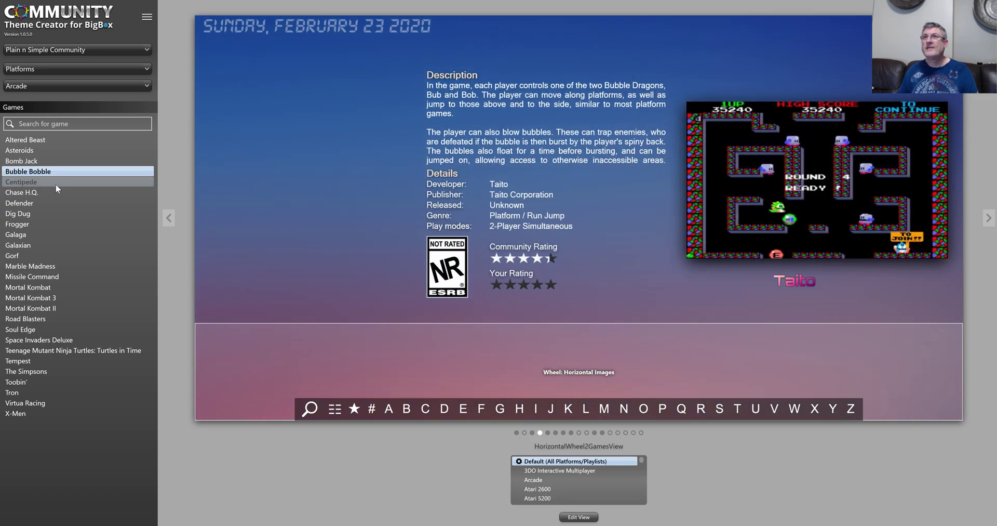
{"action": "left_click", "coordinate": [56, 185]}
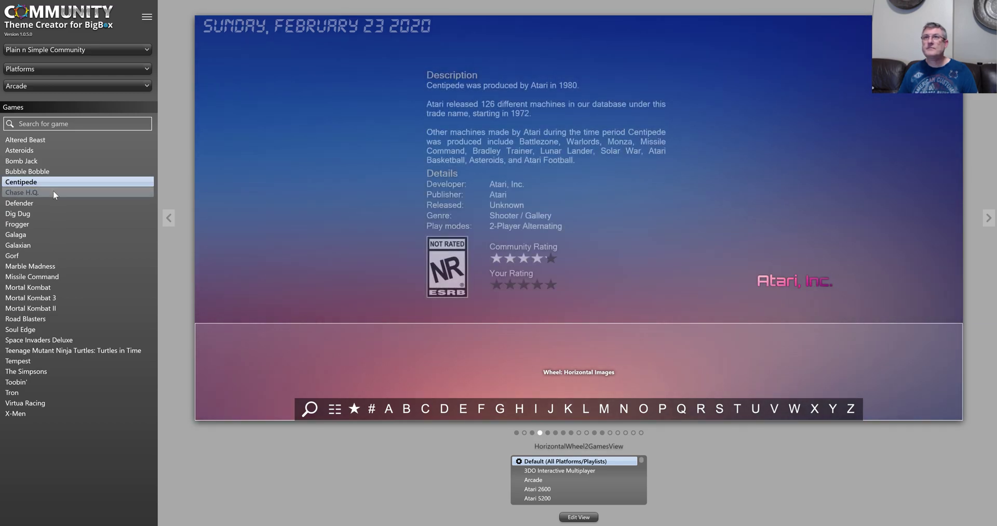
{"action": "left_click", "coordinate": [53, 190]}
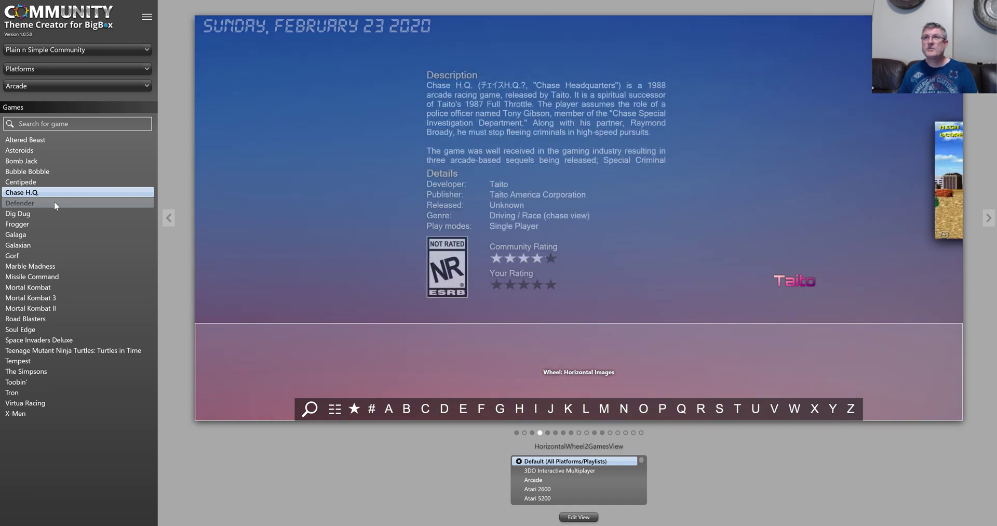
{"action": "left_click", "coordinate": [54, 201]}
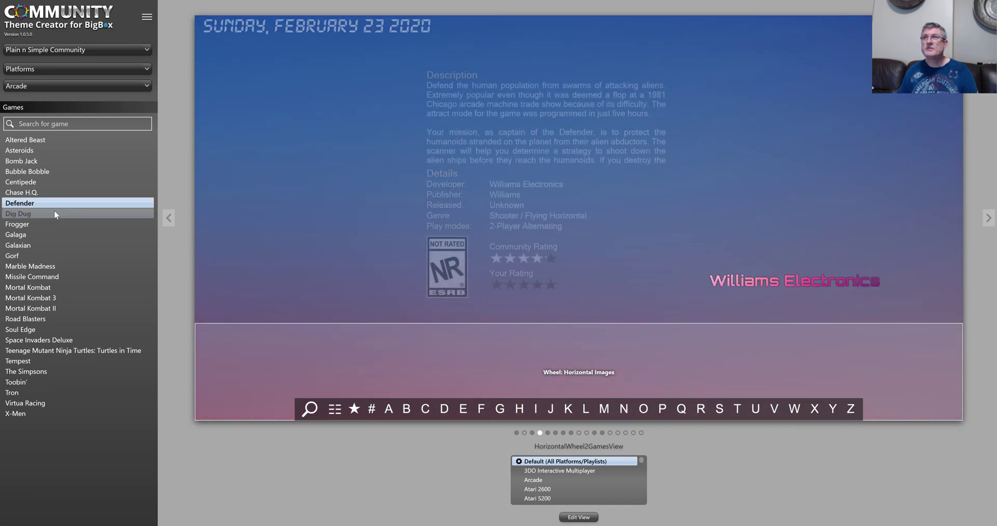
{"action": "left_click", "coordinate": [54, 209]}
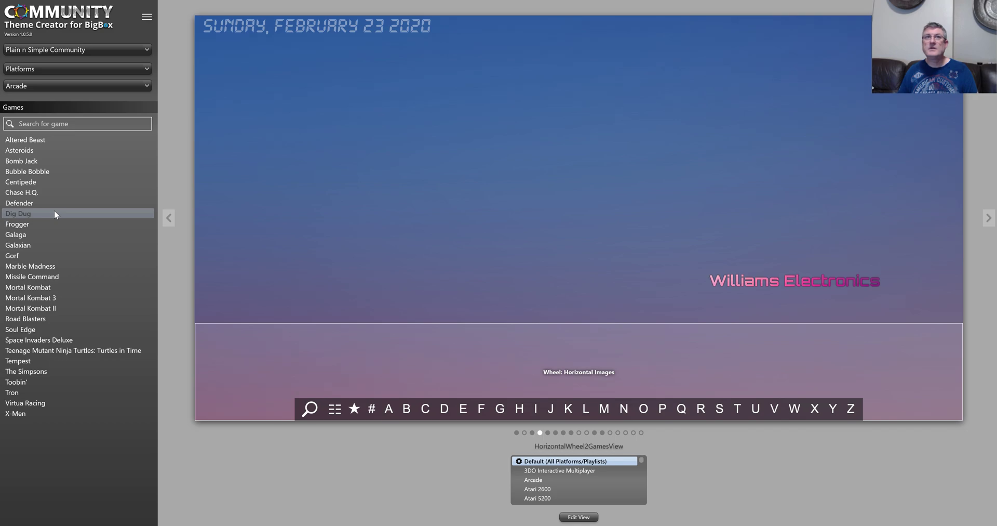
{"action": "left_click", "coordinate": [51, 222]}
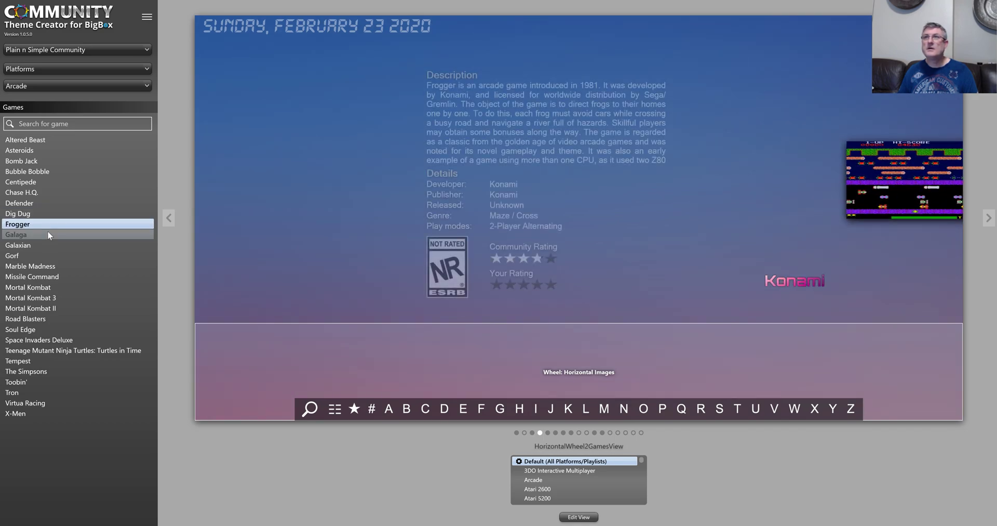
{"action": "left_click", "coordinate": [48, 230]}
{"action": "left_click", "coordinate": [49, 257]}
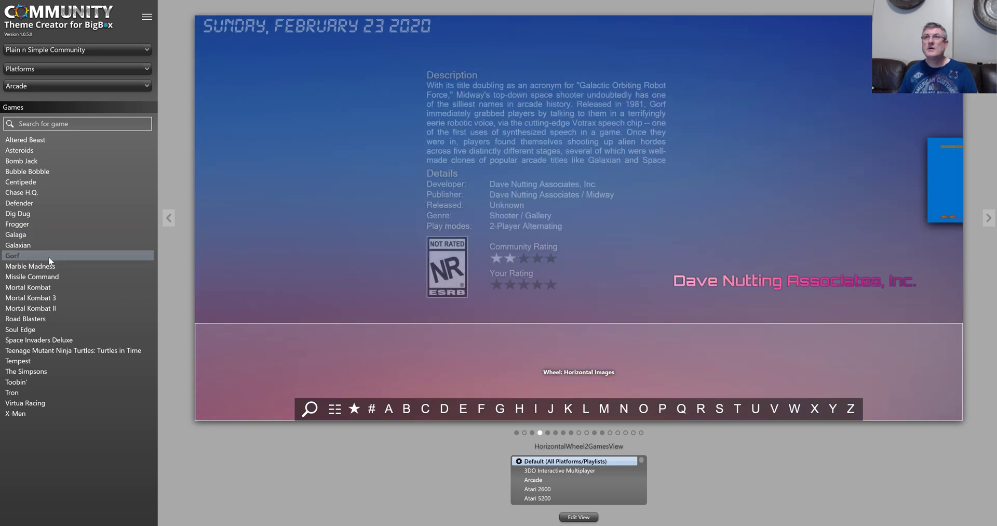
{"action": "left_click", "coordinate": [47, 266]}
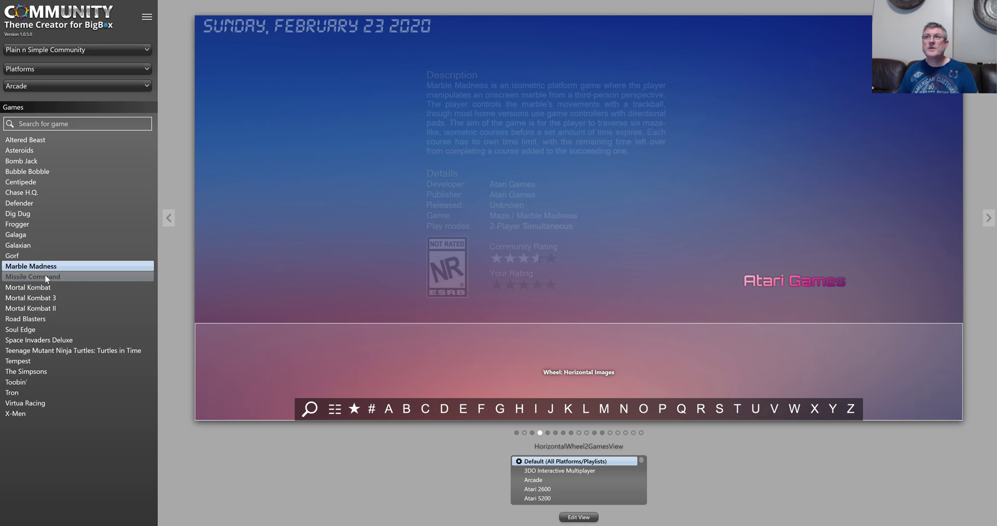
{"action": "left_click", "coordinate": [45, 276]}
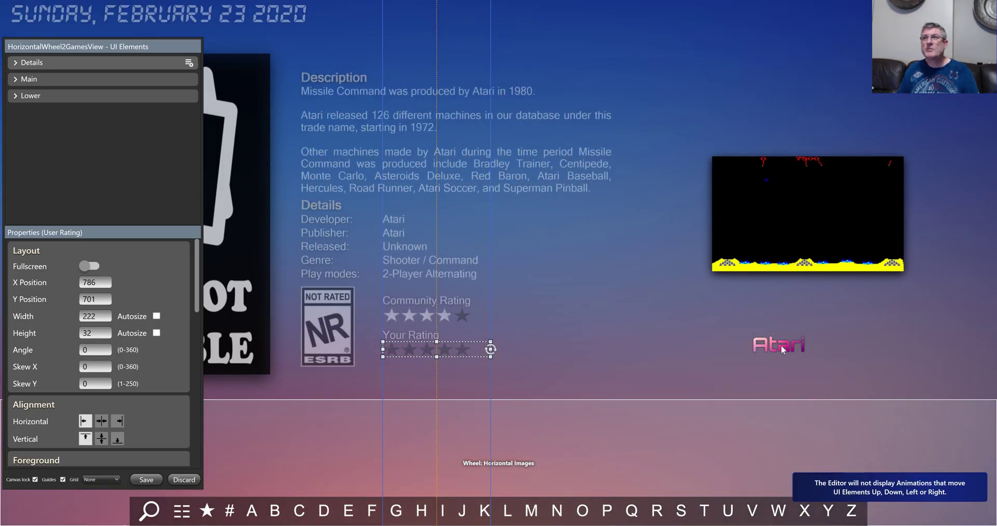
Narrow the developer text element to a width of 700 by aligning its left edge with the video's left edge
{"action": "left_click", "coordinate": [781, 345]}
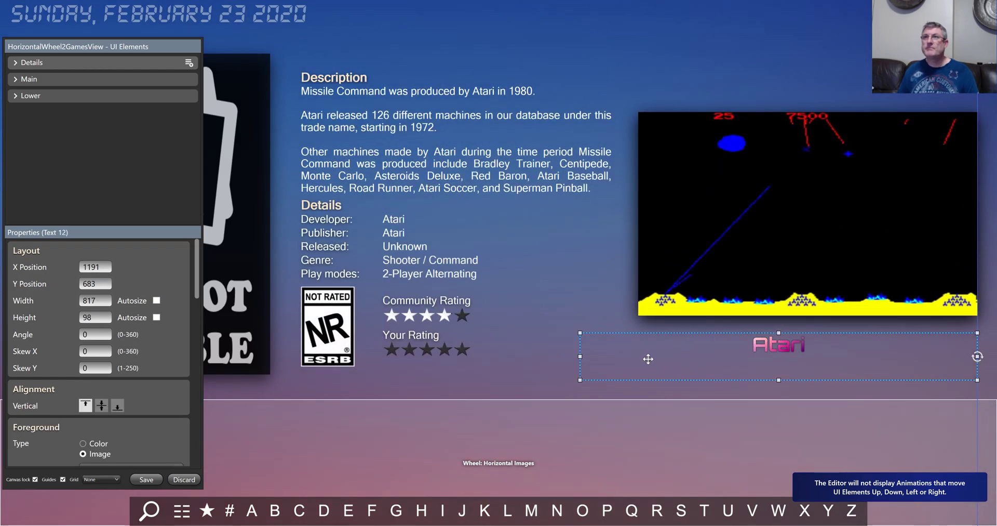
{"action": "left_click_drag", "start_coordinate": [580, 356], "coordinate": [637, 355]}
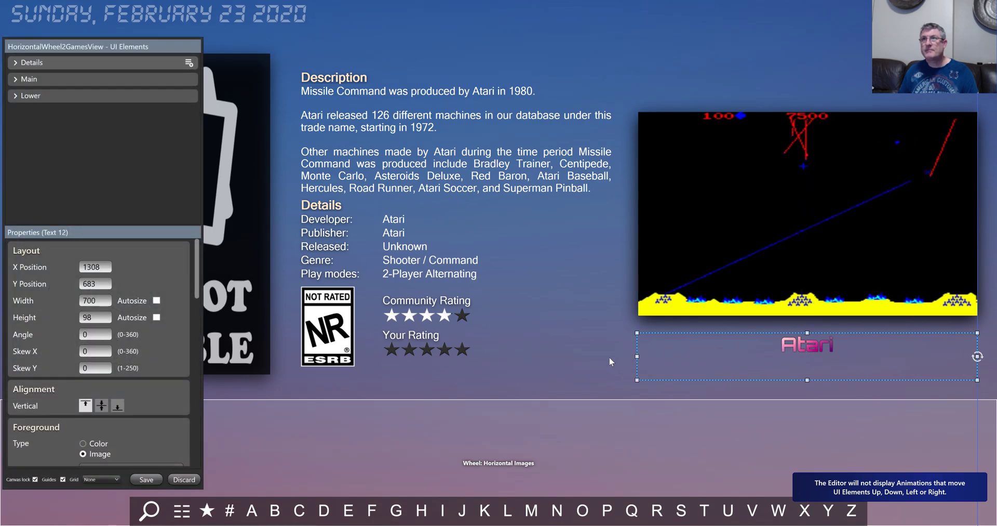
Move the editor panel off the box art and review the properties of the developer text element and the box art
{"action": "left_click_drag", "start_coordinate": [184, 45], "coordinate": [518, 30]}
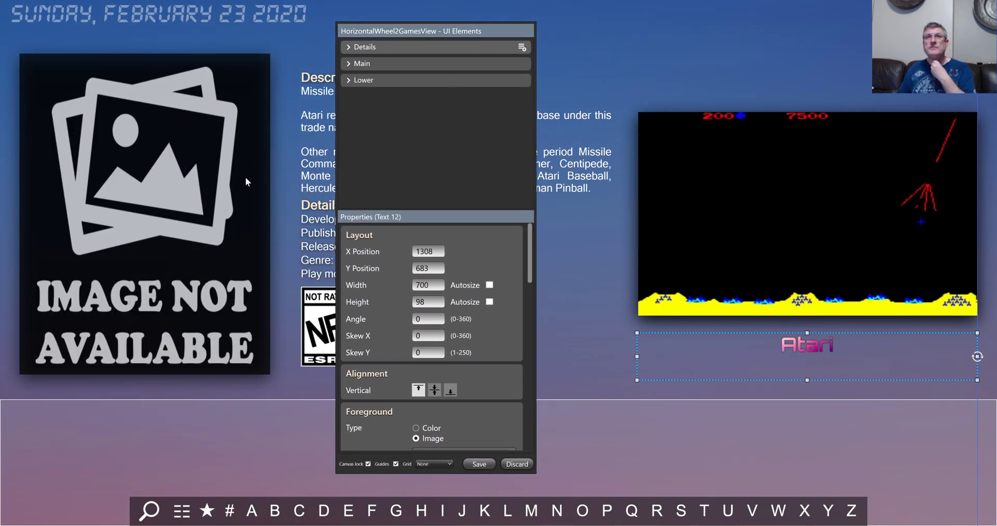
{"action": "left_click_drag", "start_coordinate": [531, 270], "coordinate": [527, 345]}
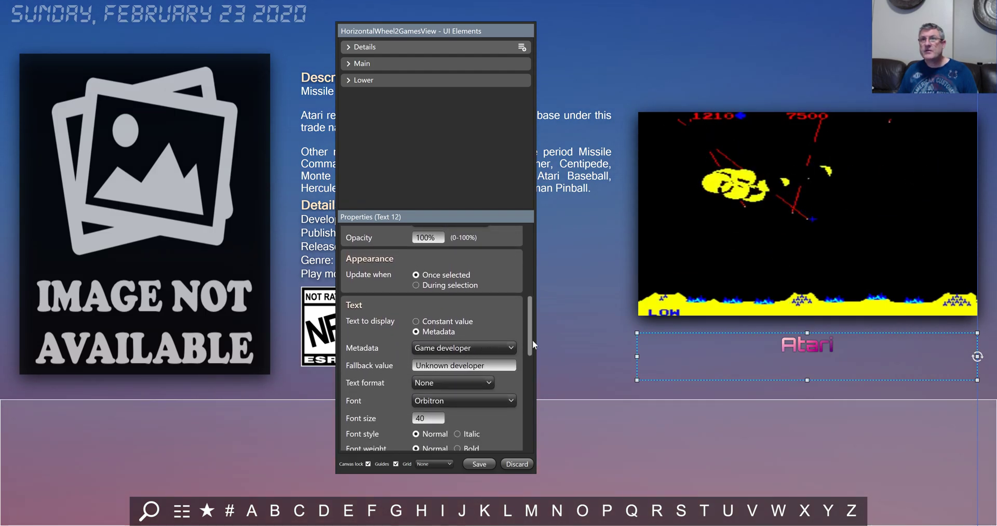
{"action": "left_click_drag", "start_coordinate": [529, 345], "coordinate": [537, 269]}
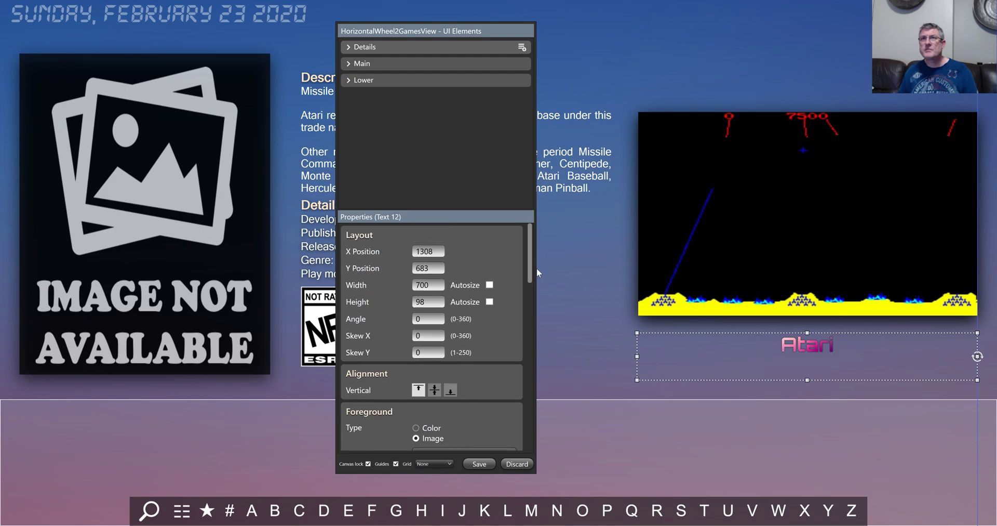
{"action": "left_click", "coordinate": [203, 241]}
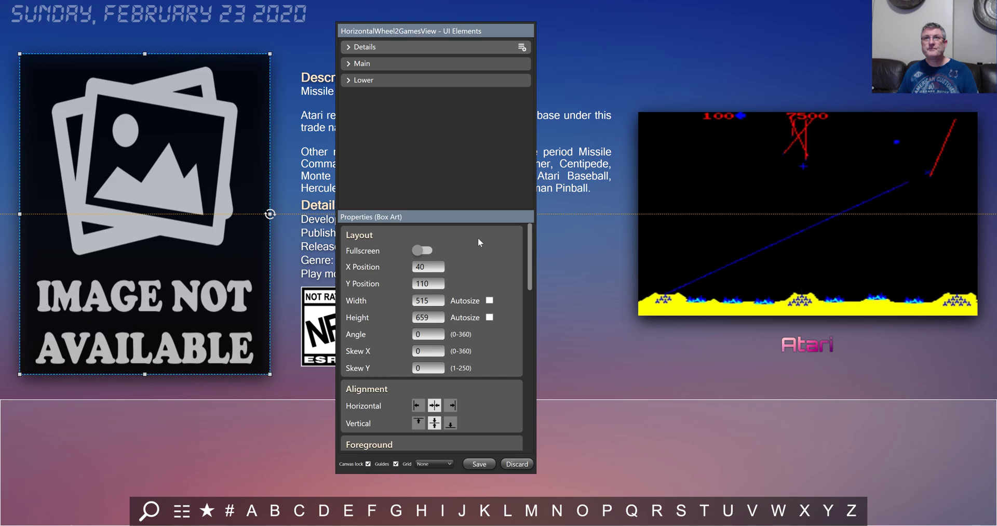
{"action": "left_click_drag", "start_coordinate": [530, 253], "coordinate": [547, 235]}
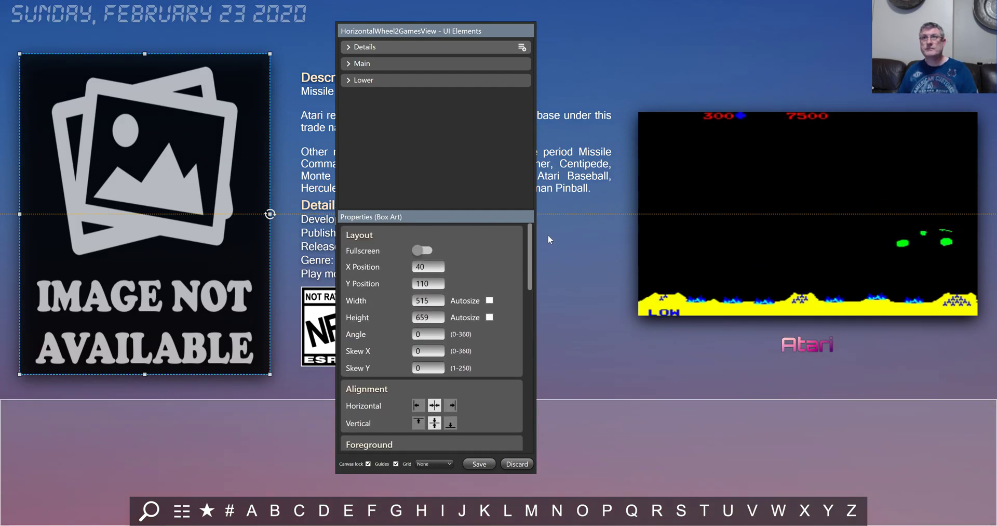
Add an image element to the Details group, place it below the developer text and shrink it to about 550 by 215
{"action": "left_click", "coordinate": [521, 47]}
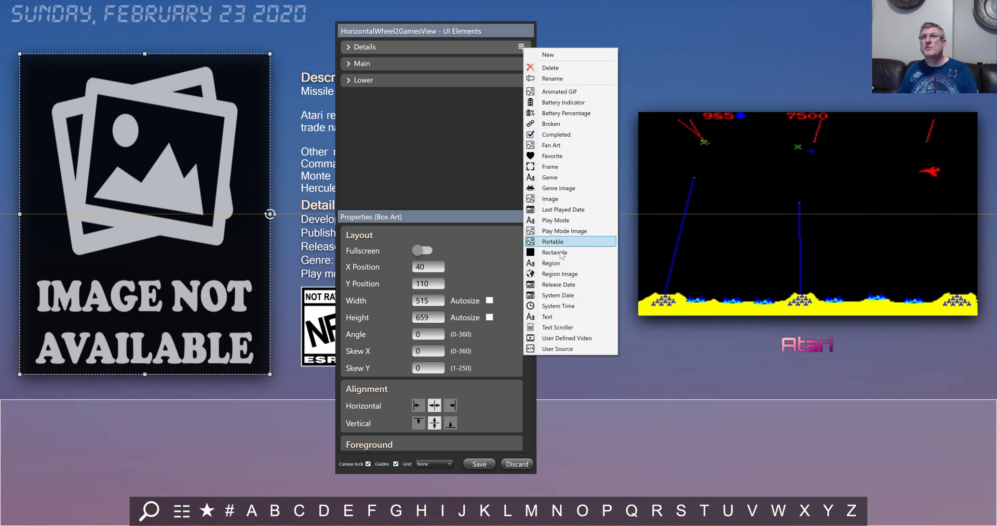
{"action": "left_click", "coordinate": [552, 199]}
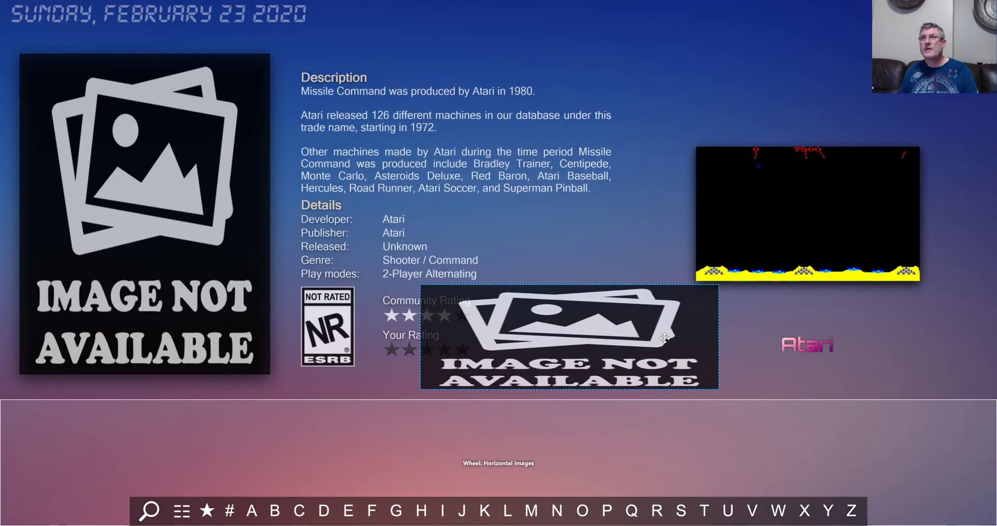
{"action": "left_click_drag", "start_coordinate": [674, 359], "coordinate": [850, 396]}
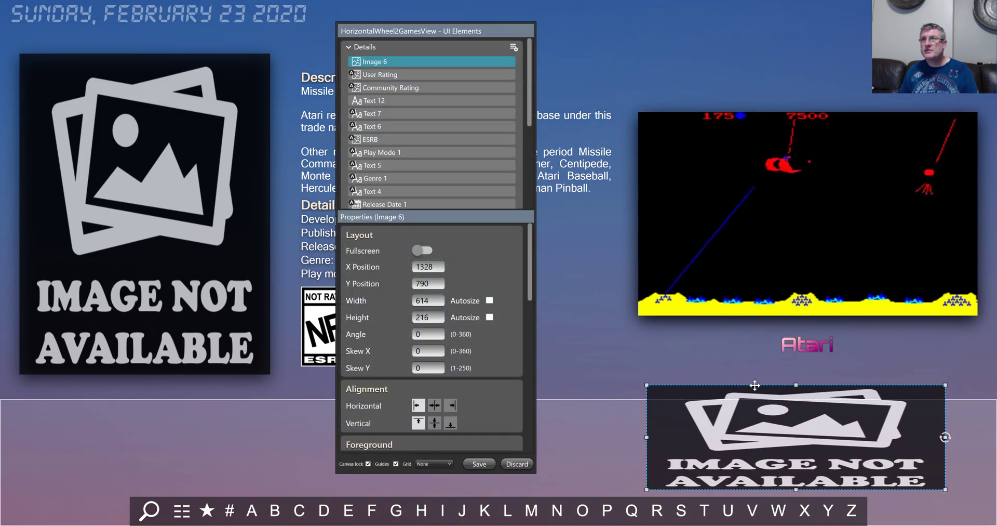
{"action": "left_click_drag", "start_coordinate": [648, 386], "coordinate": [677, 385]}
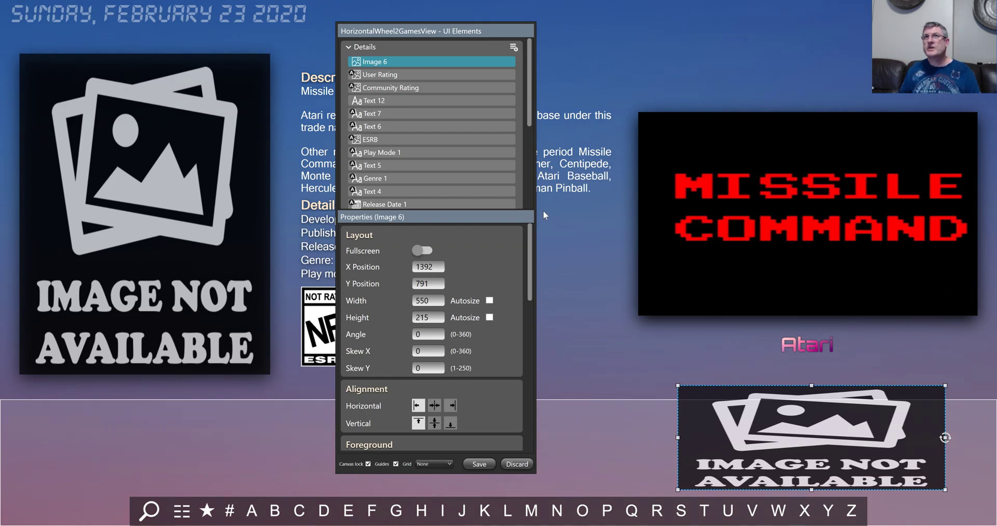
{"action": "left_click_drag", "start_coordinate": [528, 116], "coordinate": [530, 157]}
{"action": "left_click", "coordinate": [419, 126]}
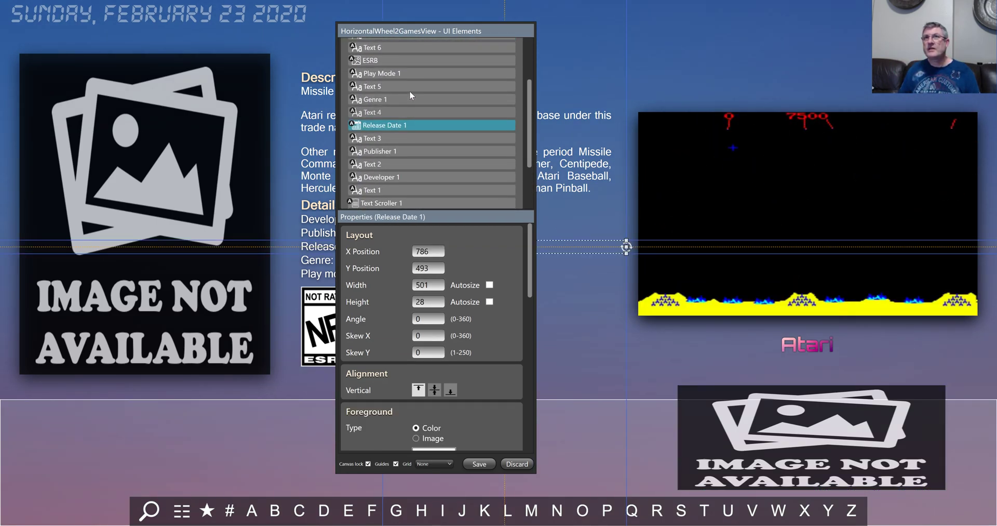
Make the new image element display balloon_PNG590.png from the Balloons media folder
{"action": "left_click", "coordinate": [738, 389]}
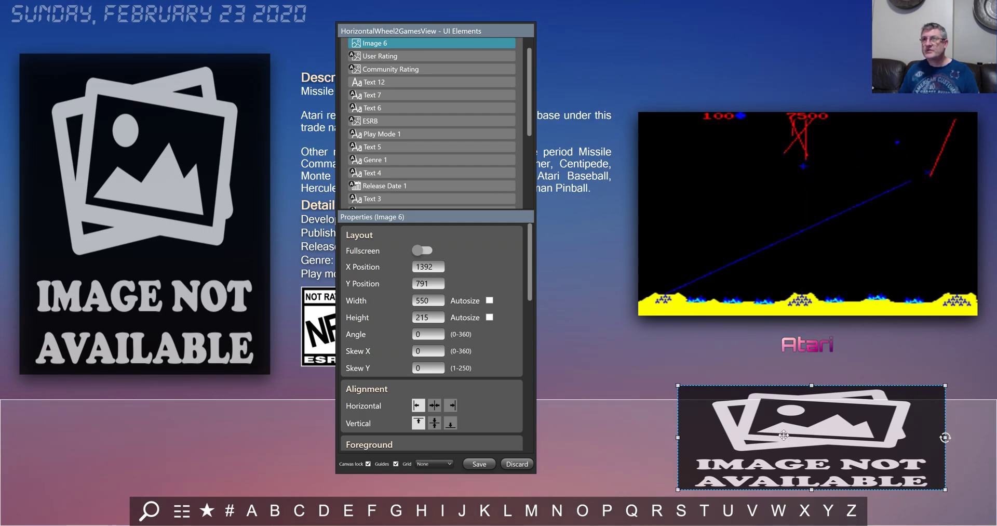
{"action": "left_click_drag", "start_coordinate": [530, 289], "coordinate": [530, 377]}
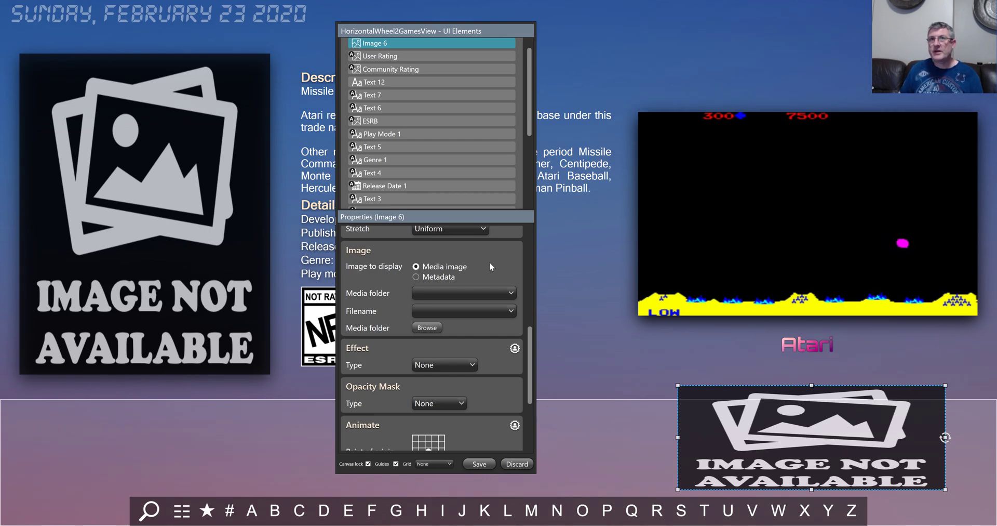
{"action": "left_click", "coordinate": [454, 292]}
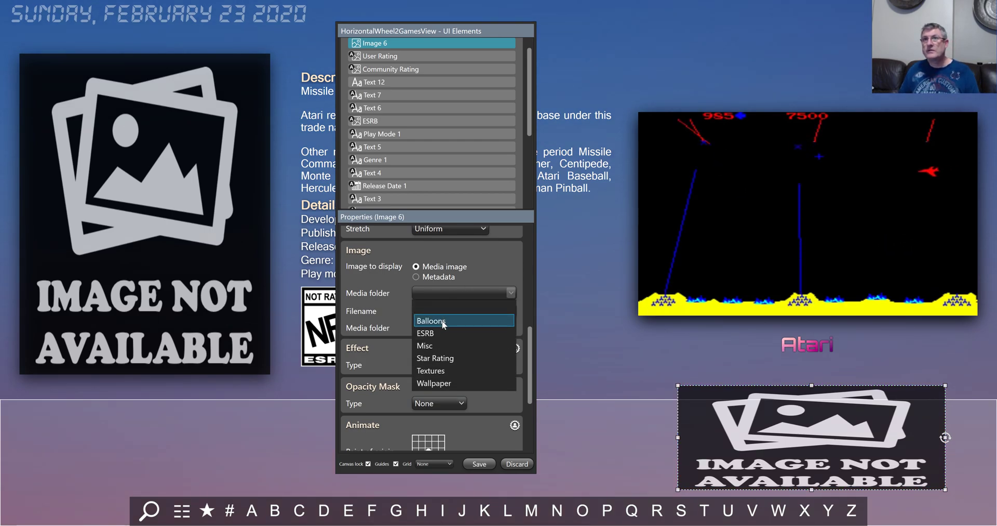
{"action": "left_click", "coordinate": [441, 320]}
{"action": "left_click", "coordinate": [443, 312]}
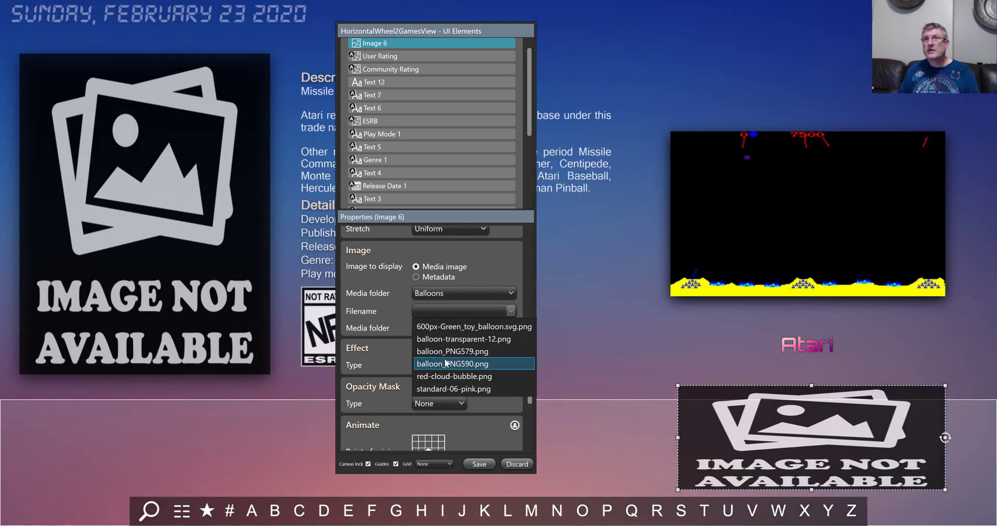
{"action": "left_click", "coordinate": [445, 362]}
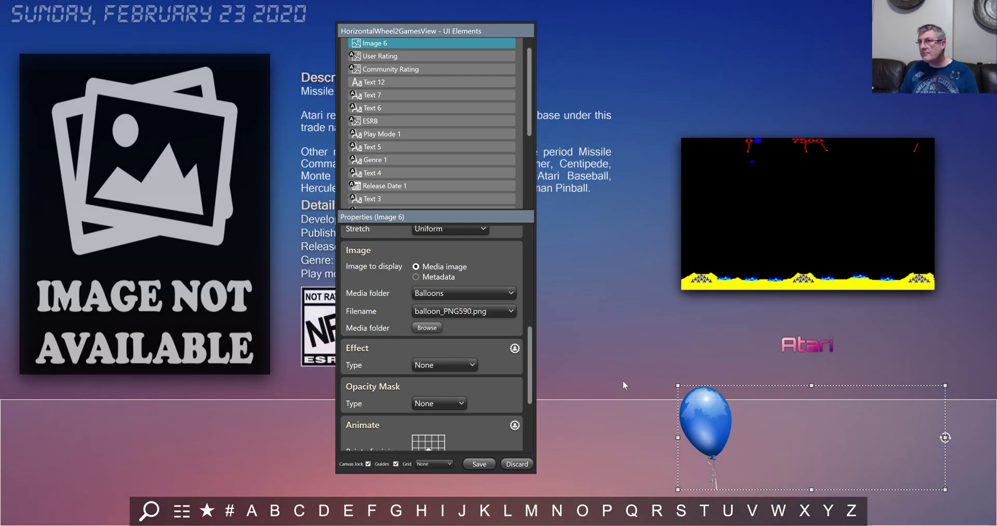
Switch the image element's source to metadata and try Banner, then Game marquee as its metadata image
{"action": "left_click", "coordinate": [415, 276]}
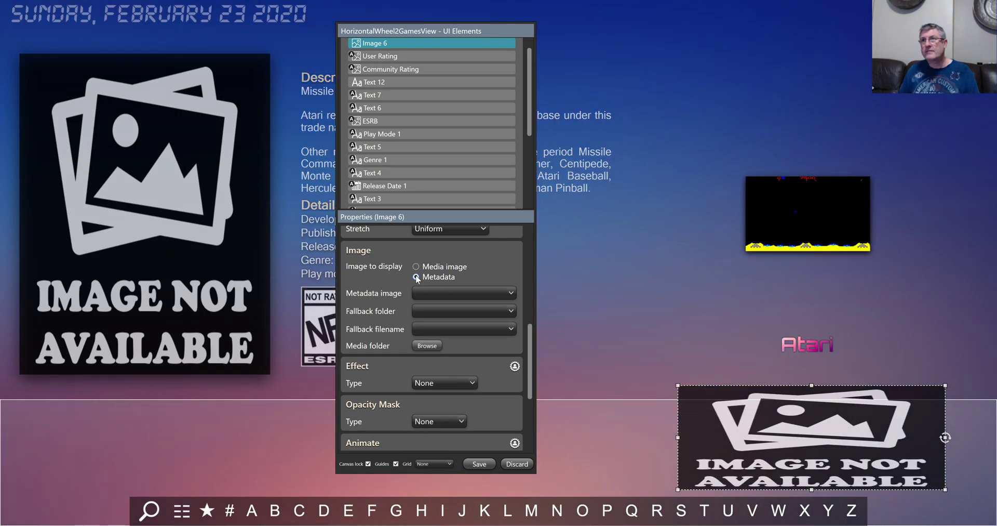
{"action": "left_click", "coordinate": [439, 293]}
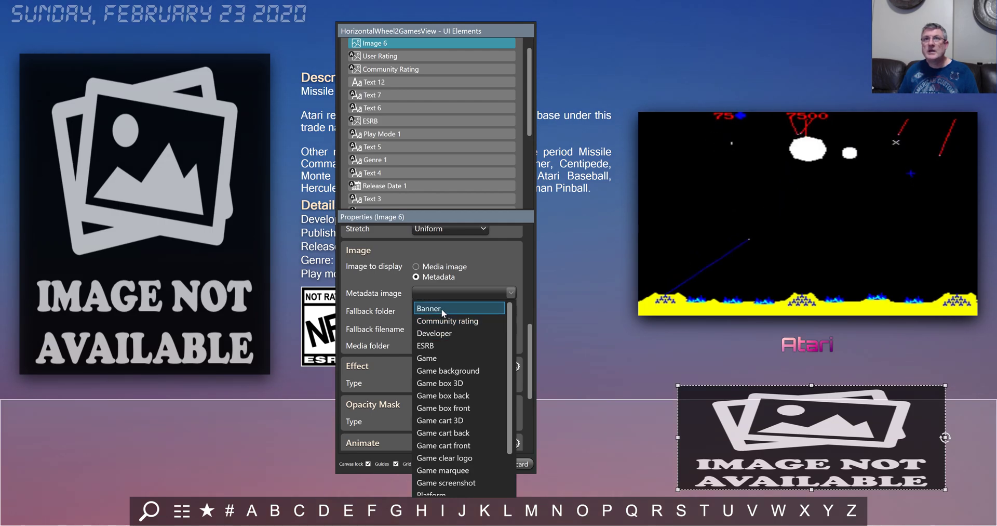
{"action": "left_click", "coordinate": [442, 308]}
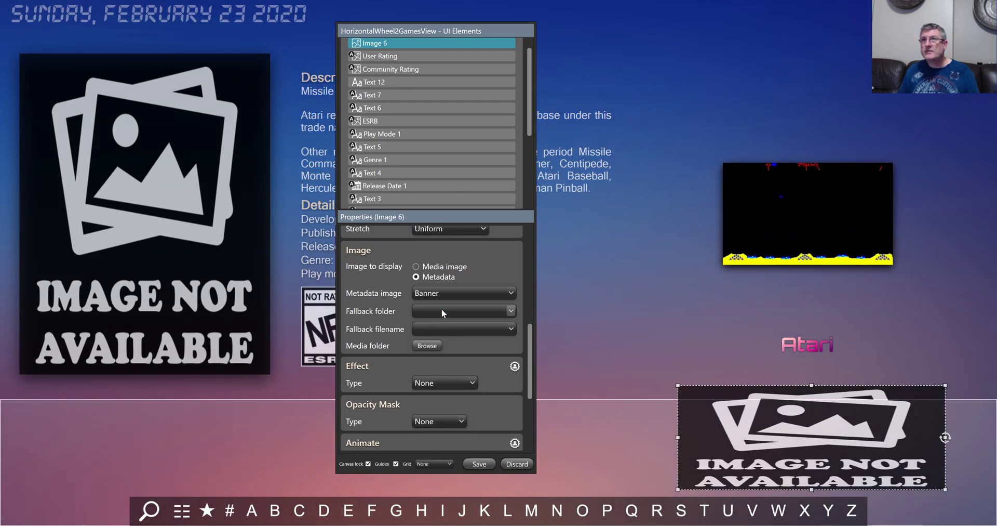
{"action": "left_click", "coordinate": [439, 294]}
{"action": "scroll", "coordinate": [444, 370], "scroll_direction": "down", "scroll_amount": 1}
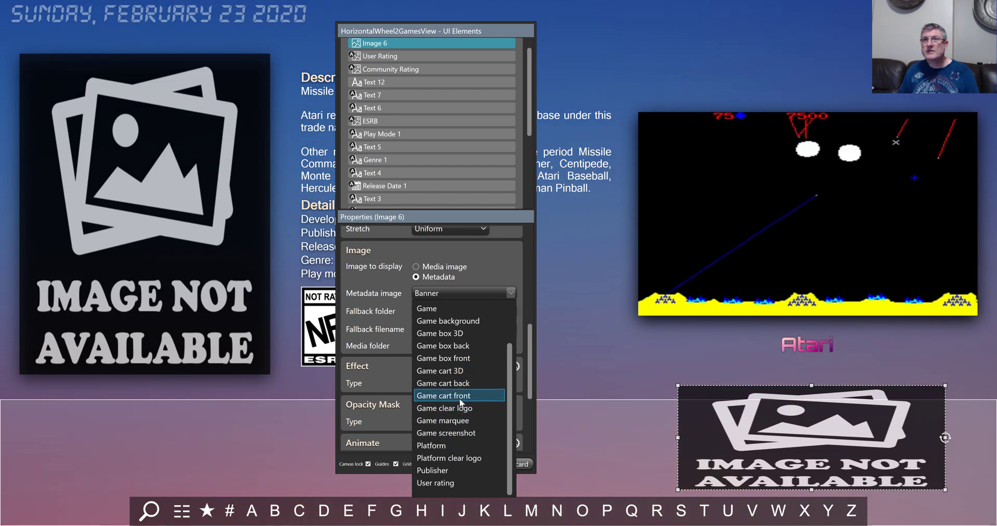
{"action": "scroll", "coordinate": [459, 400], "scroll_direction": "up", "scroll_amount": 1}
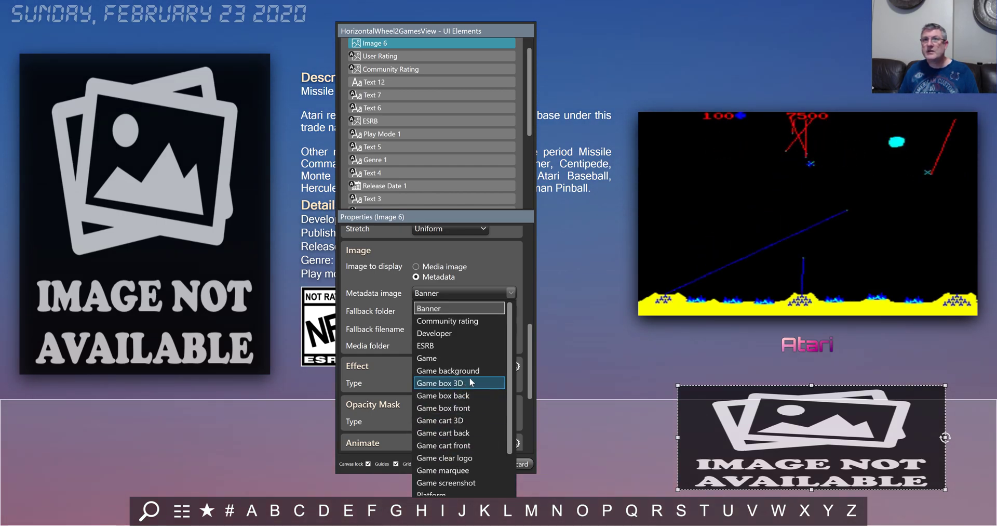
{"action": "left_click", "coordinate": [463, 467]}
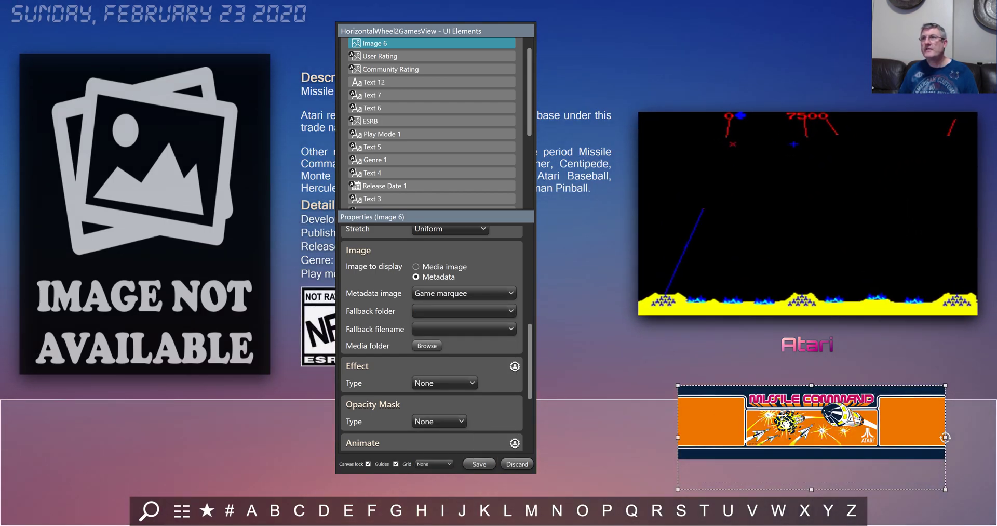
Try Game clear logo, Game box back and Game box front as the image element's metadata image
{"action": "left_click", "coordinate": [483, 294]}
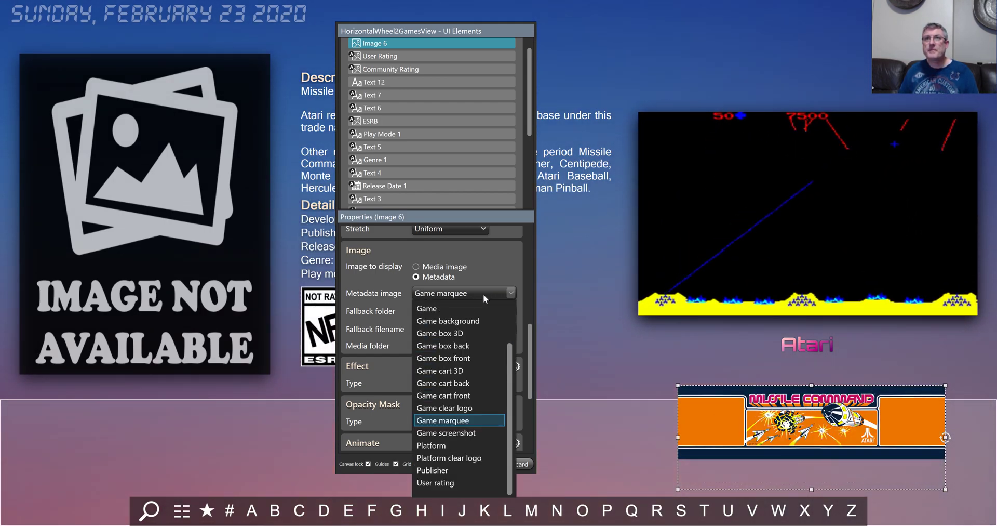
{"action": "left_click", "coordinate": [461, 408]}
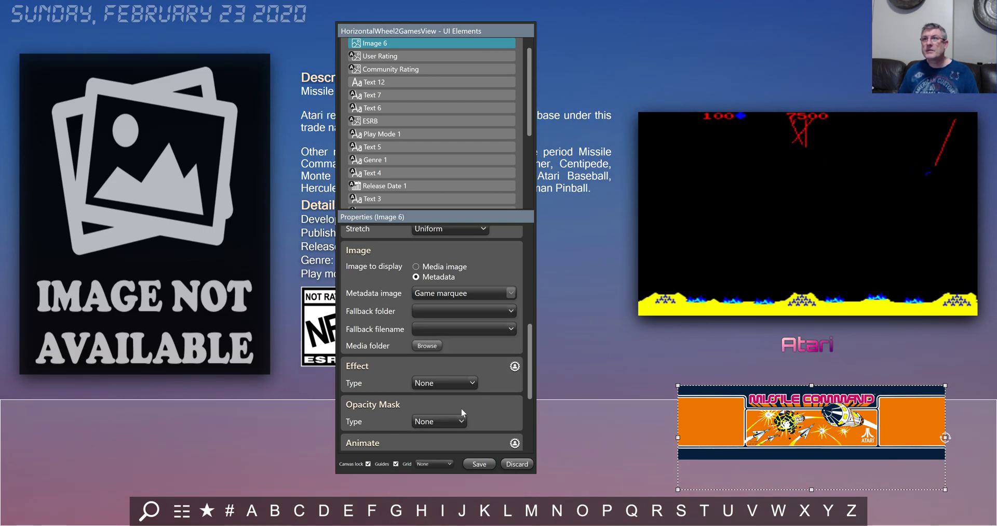
{"action": "left_click", "coordinate": [446, 289]}
{"action": "left_click", "coordinate": [455, 345]}
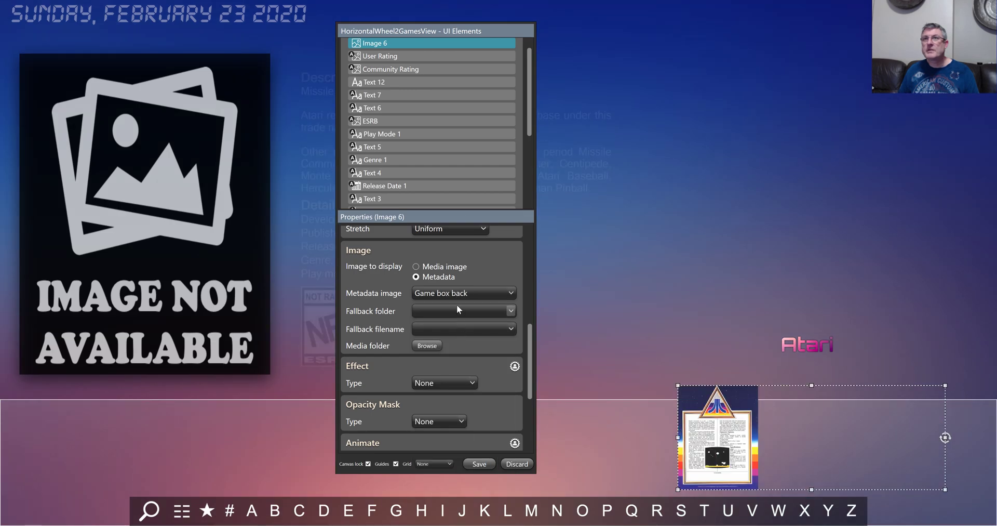
{"action": "left_click", "coordinate": [456, 294]}
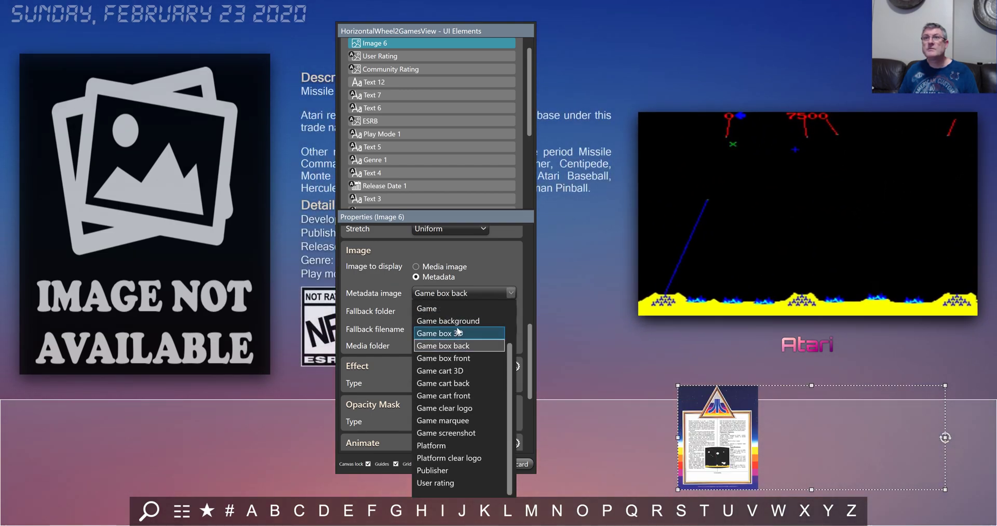
{"action": "key", "text": "Escape"}
{"action": "key", "text": "Down"}
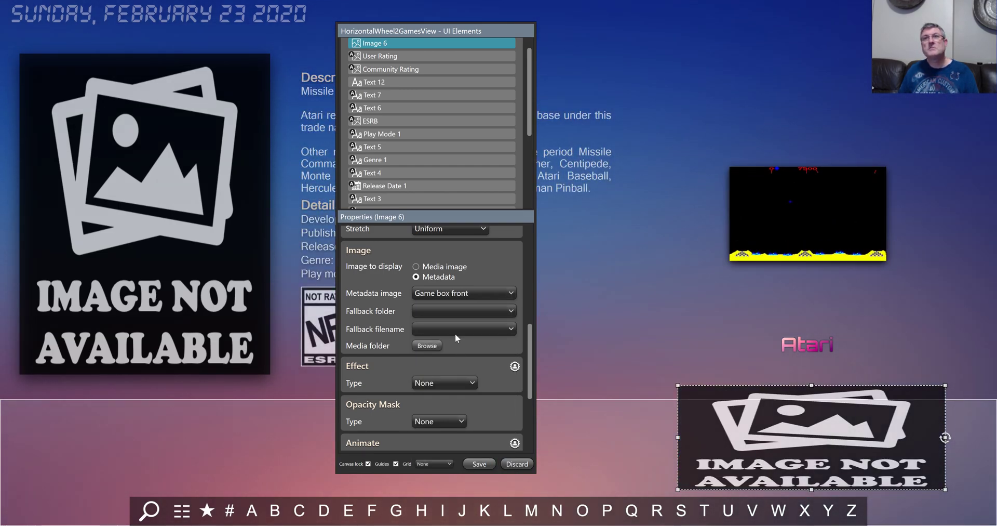
Try Game background, Platform and Game screenshot as the image element's metadata image
{"action": "left_click", "coordinate": [444, 291]}
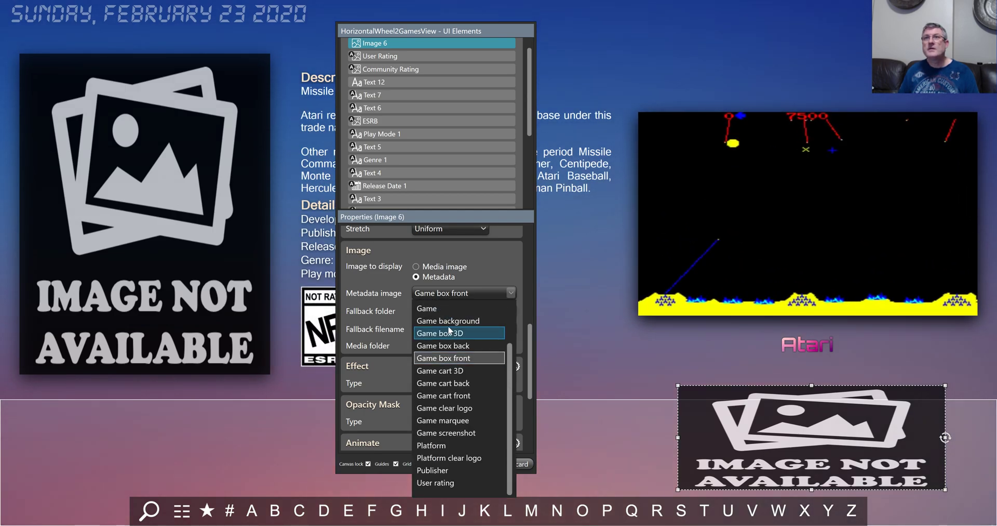
{"action": "left_click", "coordinate": [447, 320]}
{"action": "left_click", "coordinate": [452, 292]}
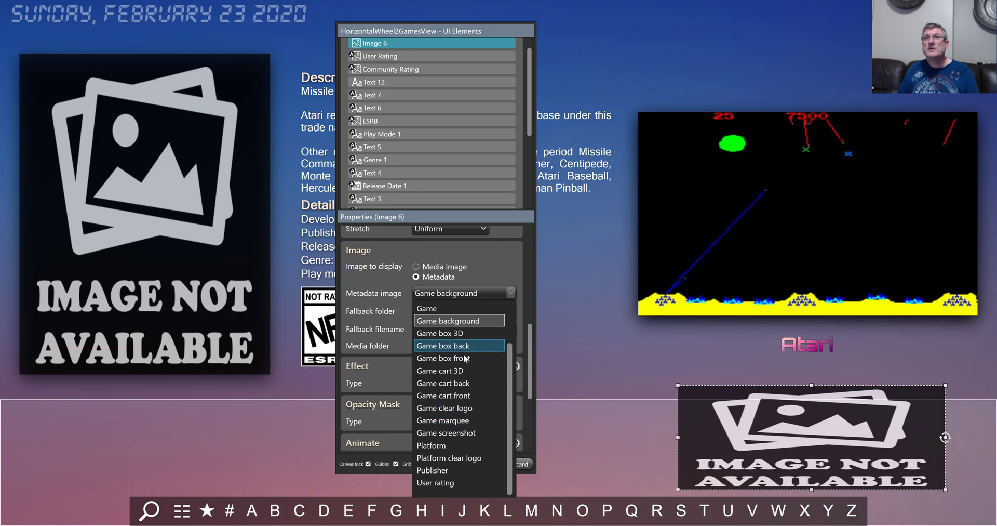
{"action": "left_click", "coordinate": [463, 445]}
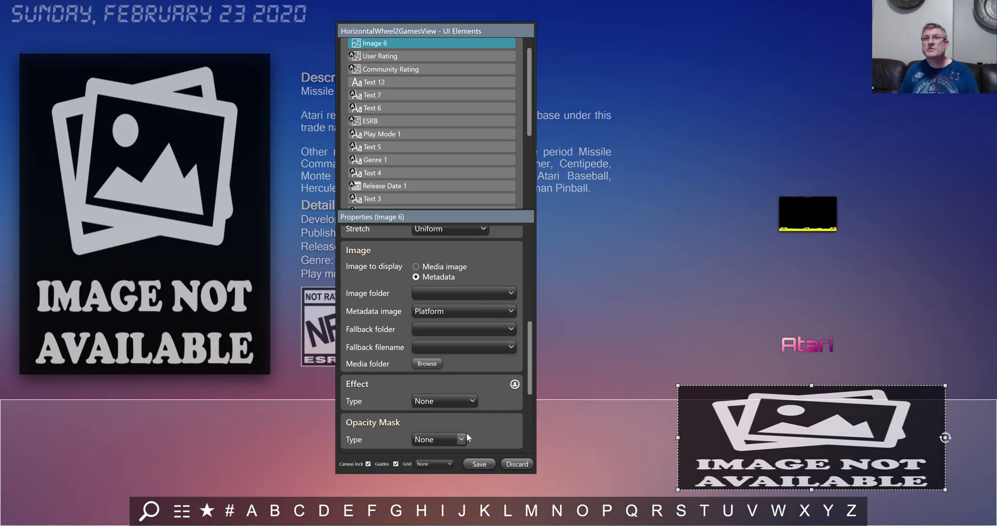
{"action": "left_click", "coordinate": [460, 312]}
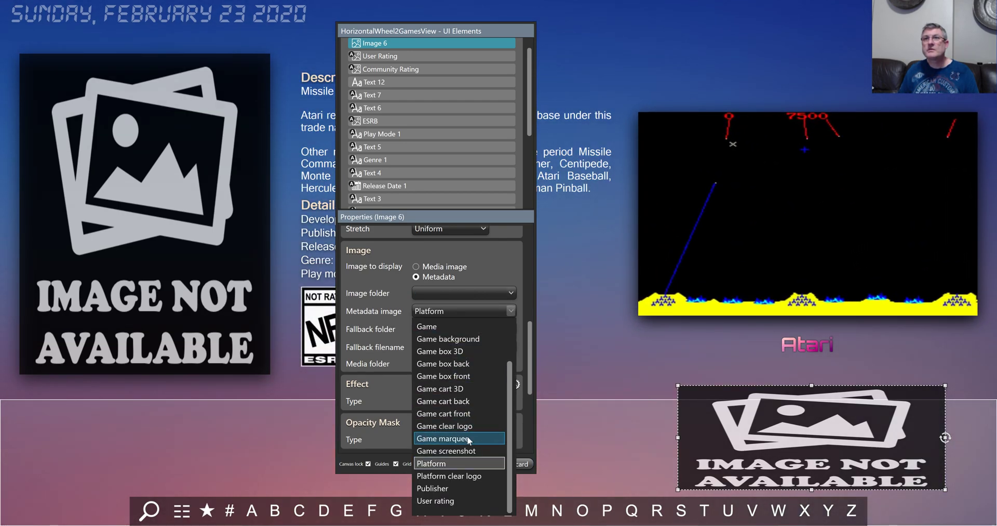
{"action": "left_click", "coordinate": [462, 450]}
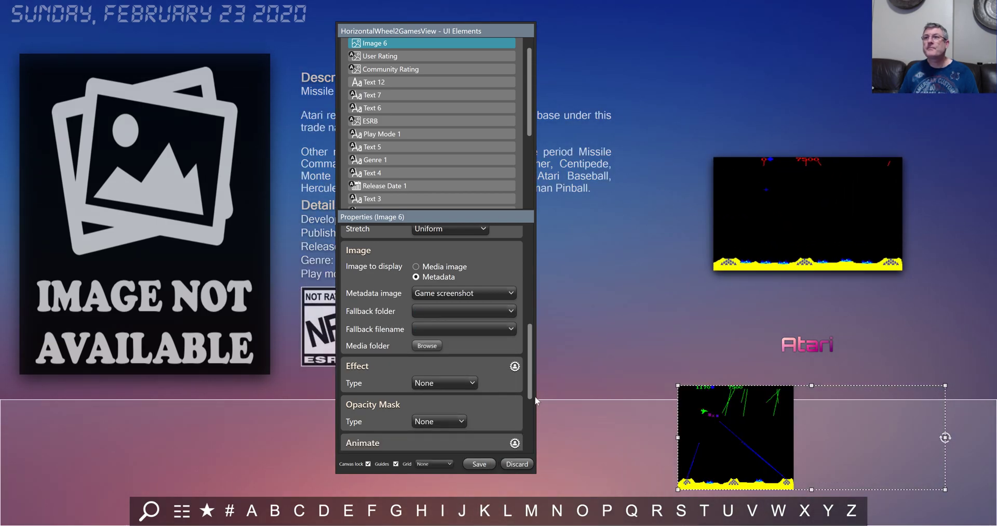
Try Platform clear logo and Game as the image element's metadata image and check the available image folders
{"action": "left_click", "coordinate": [463, 294]}
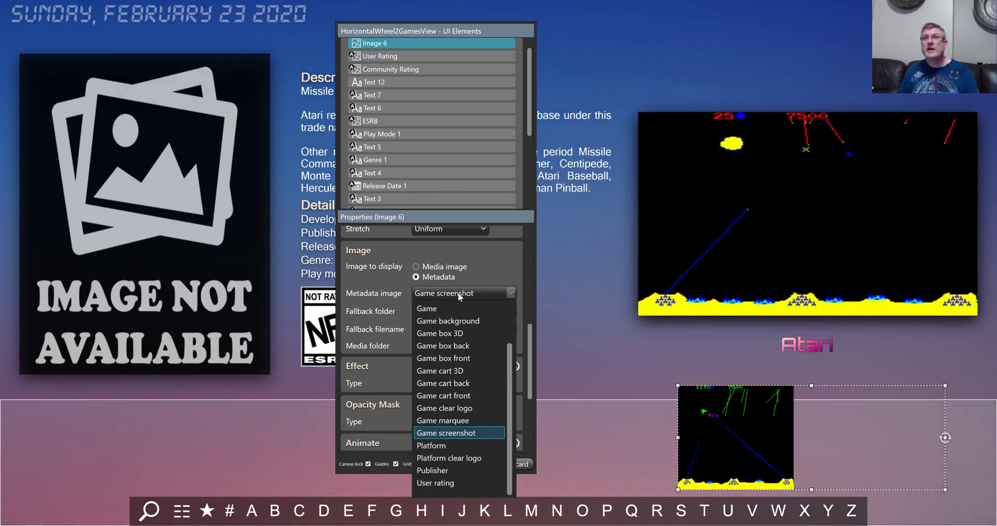
{"action": "left_click", "coordinate": [462, 457]}
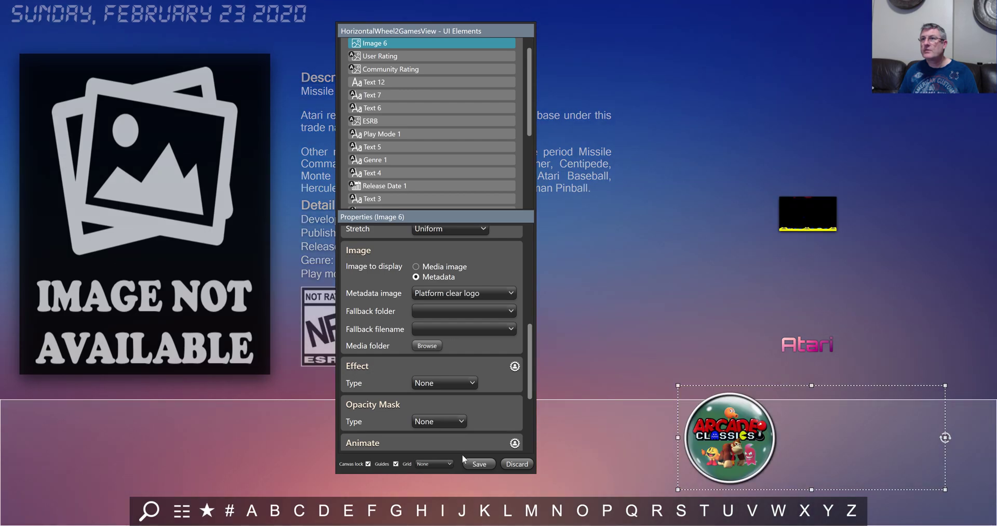
{"action": "left_click", "coordinate": [480, 292]}
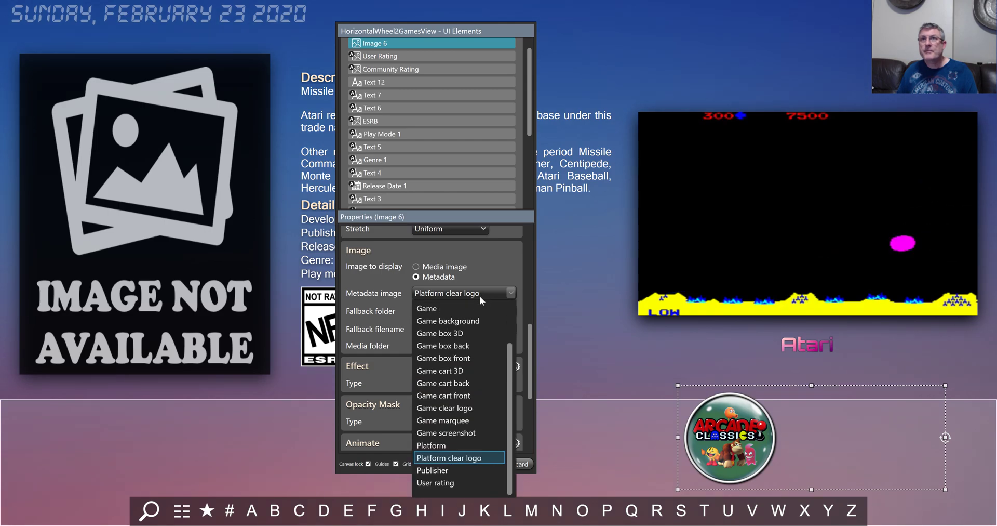
{"action": "scroll", "coordinate": [504, 315], "scroll_direction": "up", "scroll_amount": 2}
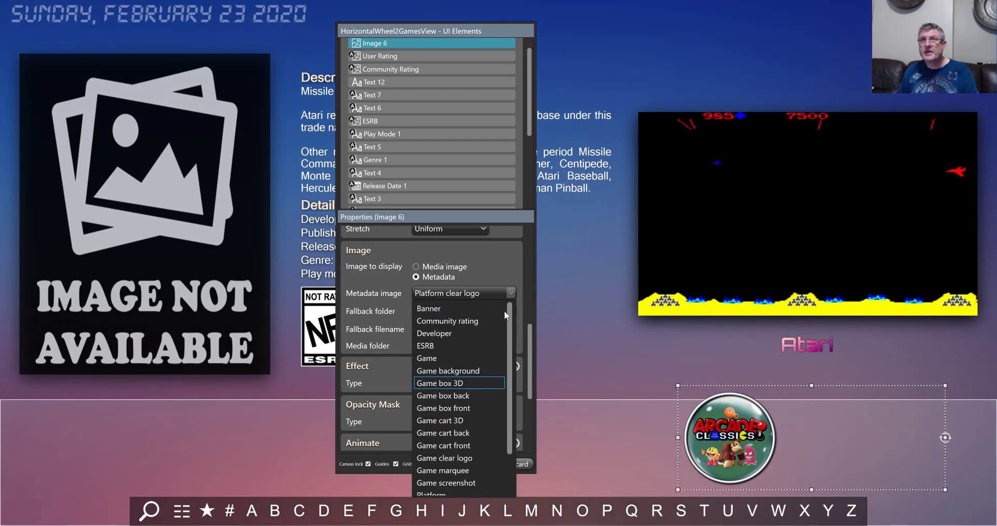
{"action": "left_click", "coordinate": [440, 357]}
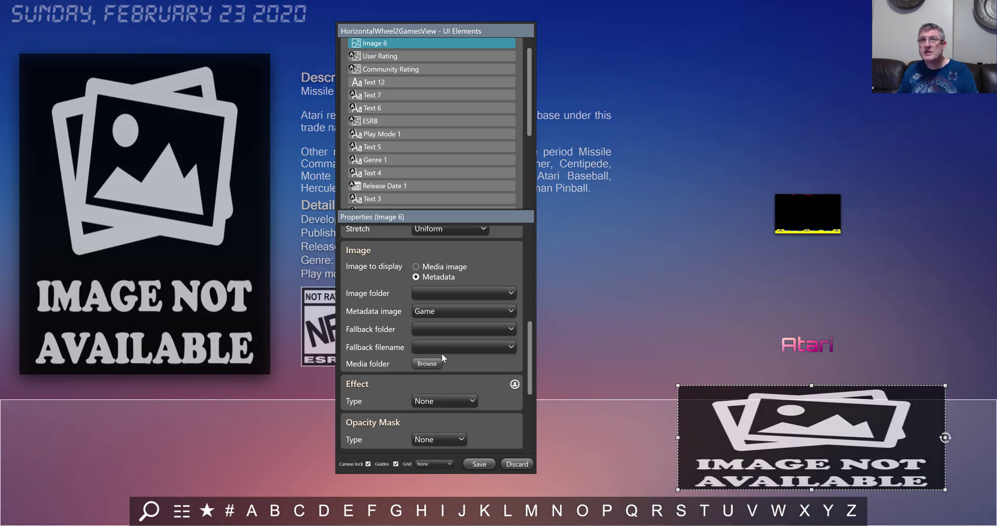
{"action": "left_click", "coordinate": [440, 294]}
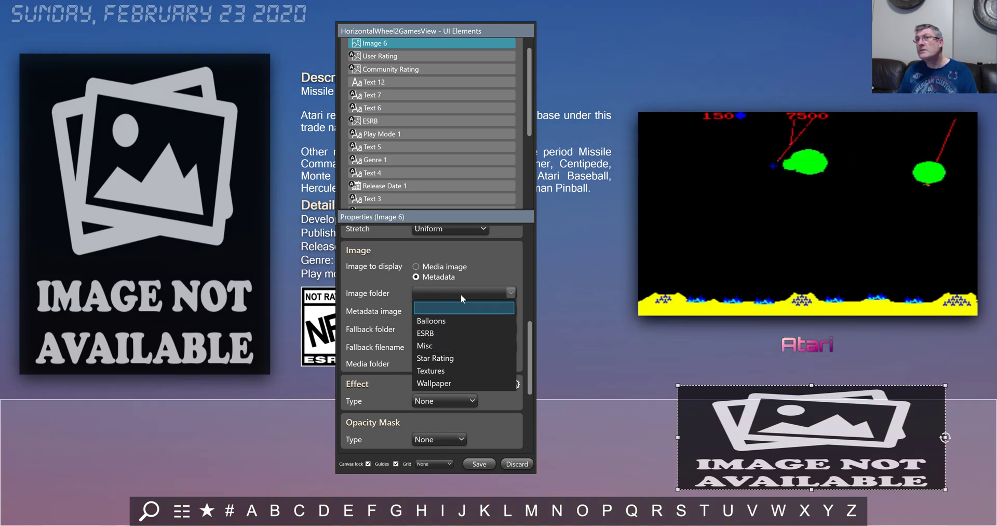
{"action": "left_click", "coordinate": [482, 271]}
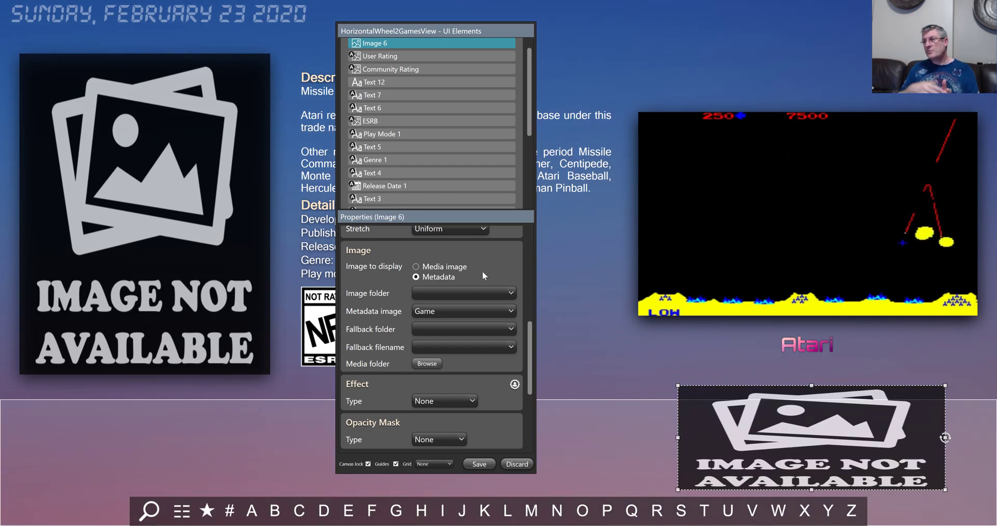
Set the image element's metadata image to Platform and its image folder to Star Rating
{"action": "left_click", "coordinate": [466, 313]}
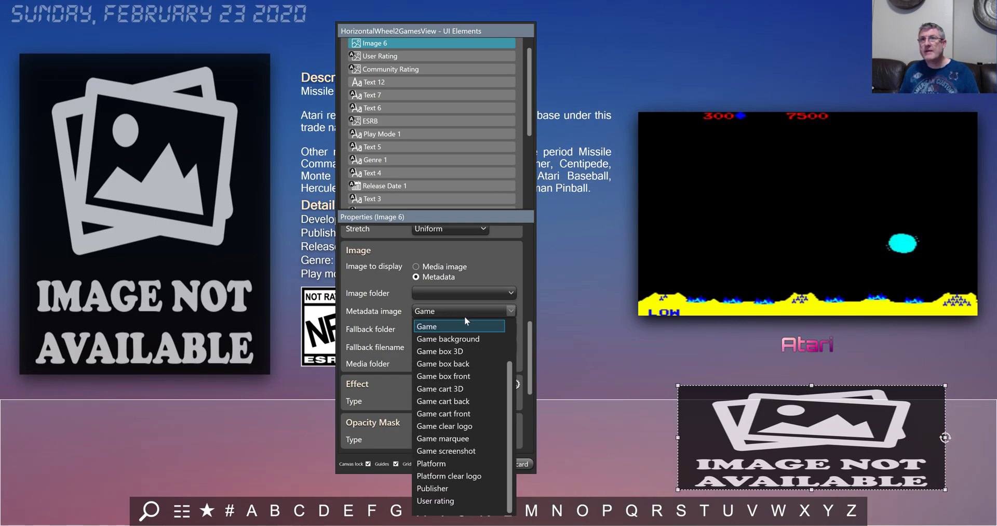
{"action": "left_click", "coordinate": [448, 463]}
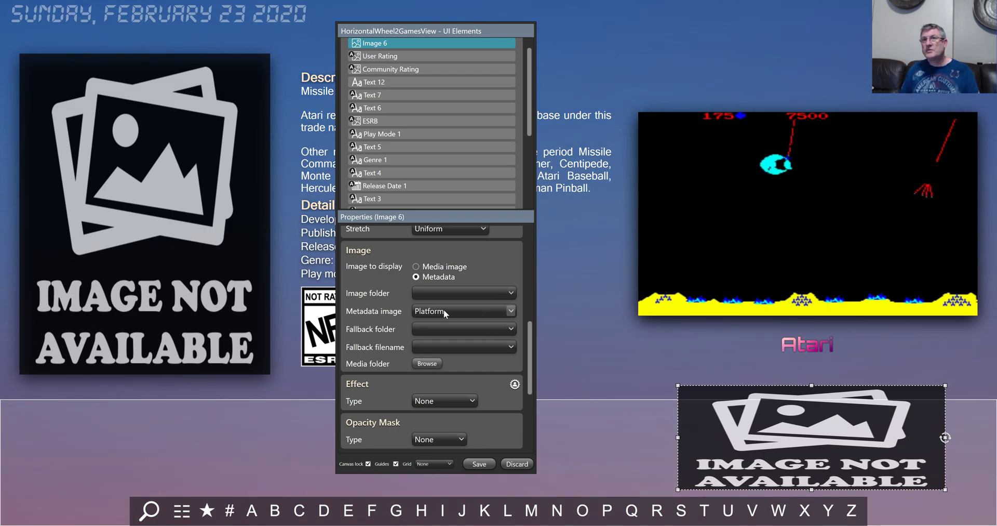
{"action": "left_click", "coordinate": [448, 294]}
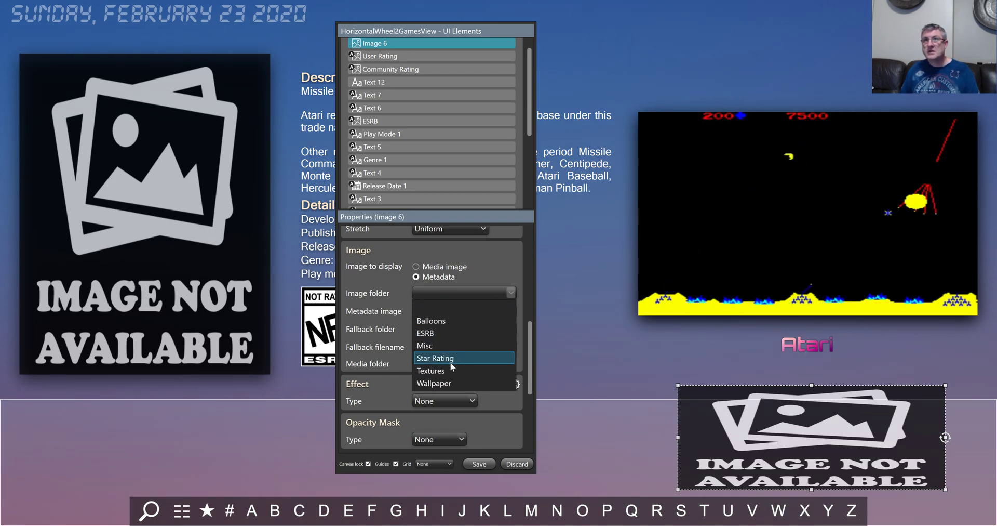
{"action": "left_click", "coordinate": [450, 359]}
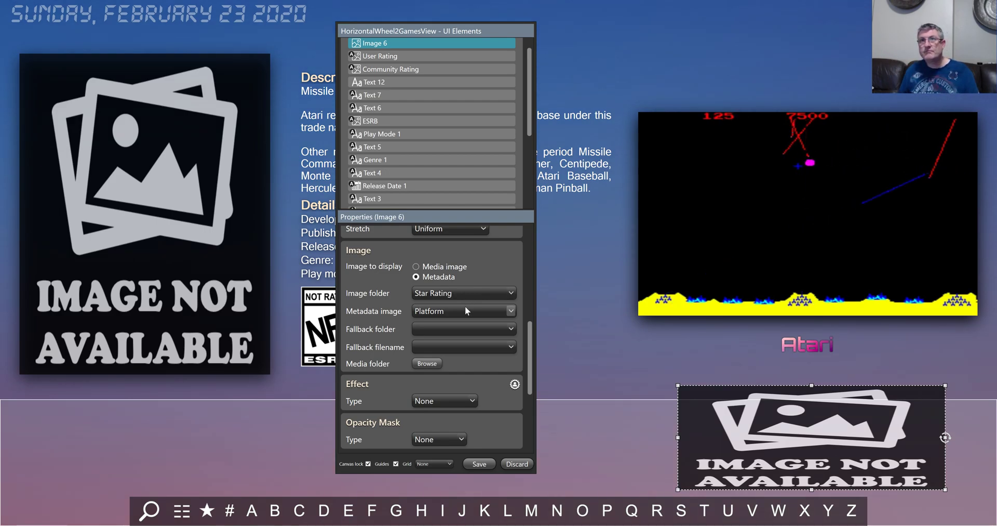
Set red-cloud-bubble.png from the Balloons folder as the image element's fallback image
{"action": "left_click", "coordinate": [434, 326]}
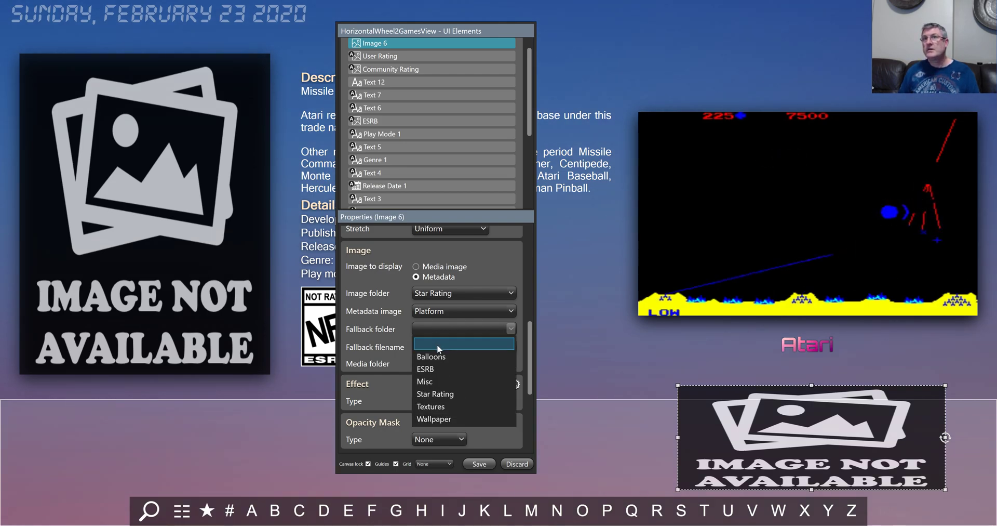
{"action": "left_click", "coordinate": [445, 348]}
{"action": "left_click", "coordinate": [448, 343]}
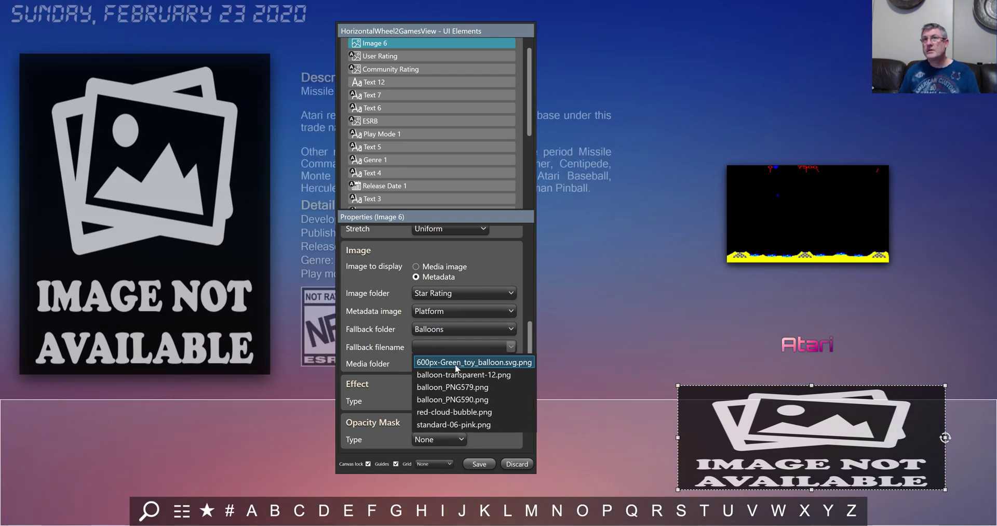
{"action": "left_click", "coordinate": [455, 412]}
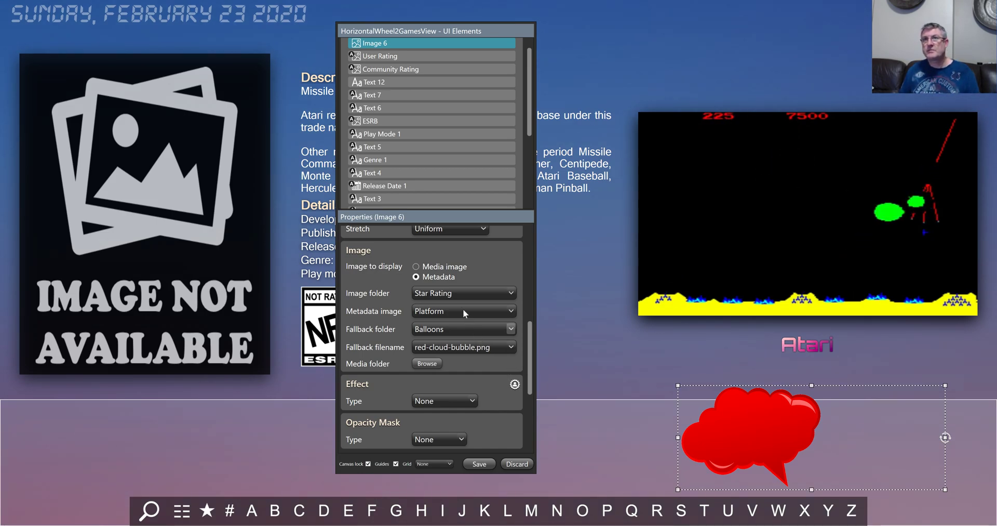
Switch the image element to the media image balloon_PNG579.png from the Balloons folder, then delete the element
{"action": "left_click", "coordinate": [424, 269]}
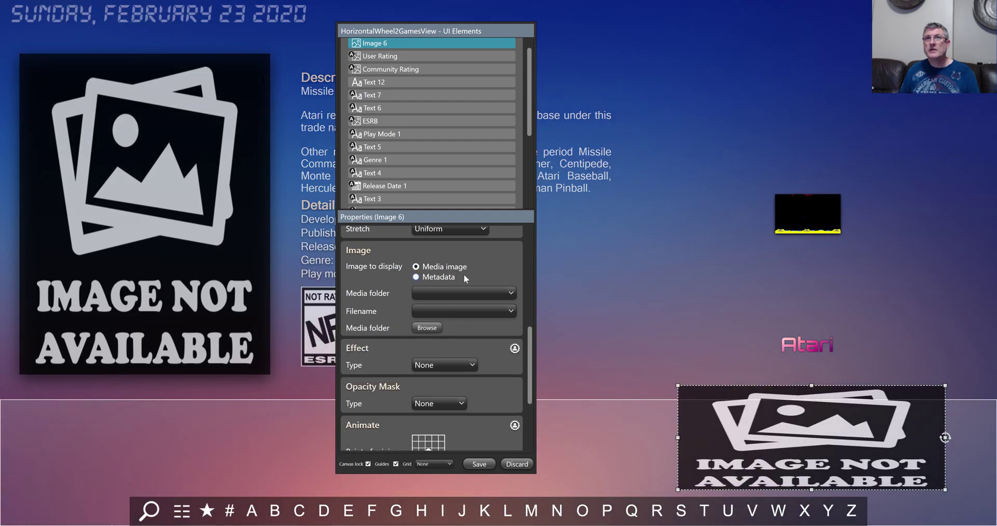
{"action": "left_click", "coordinate": [471, 292]}
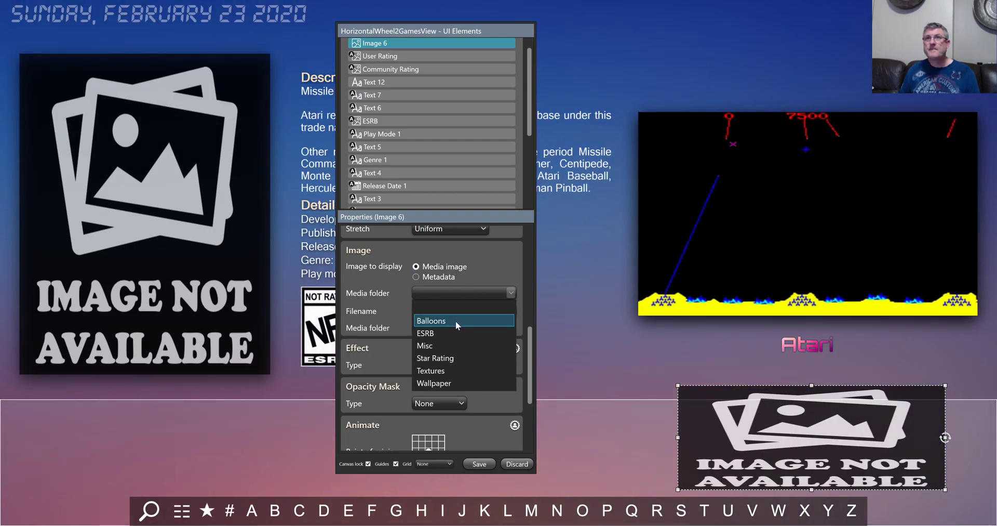
{"action": "left_click", "coordinate": [456, 320]}
{"action": "left_click", "coordinate": [459, 310]}
{"action": "left_click", "coordinate": [462, 353]}
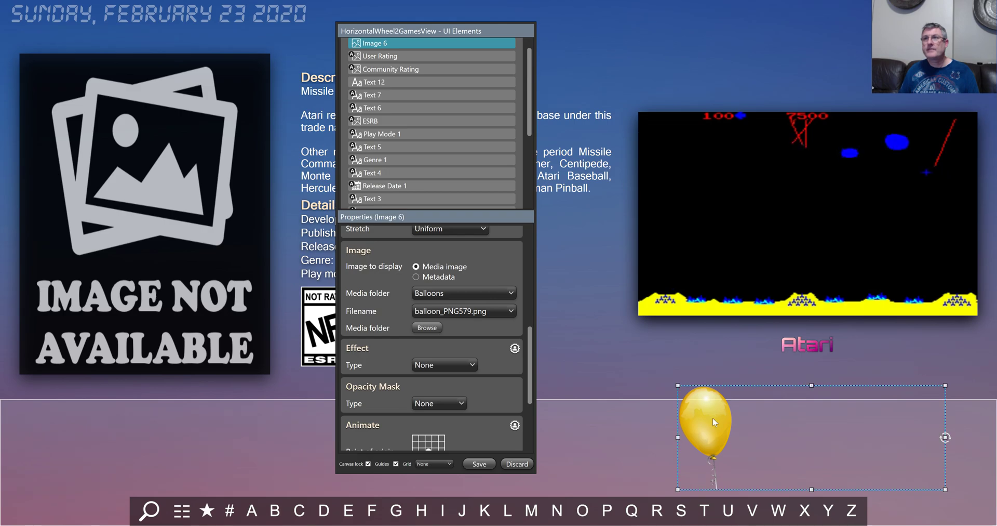
{"action": "key", "text": "Delete"}
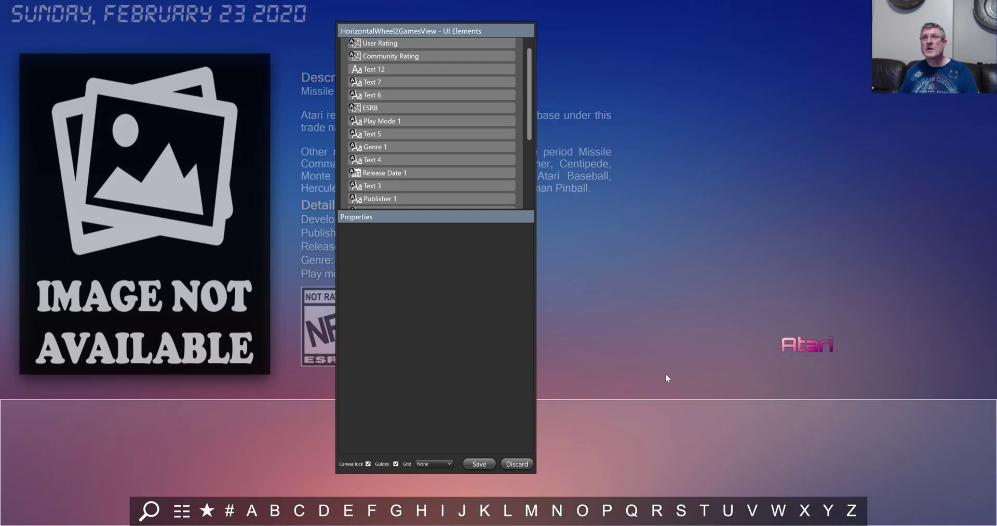
Add a User Defined Video element to the Details group and place it below the game video
{"action": "left_click_drag", "start_coordinate": [528, 93], "coordinate": [530, 69]}
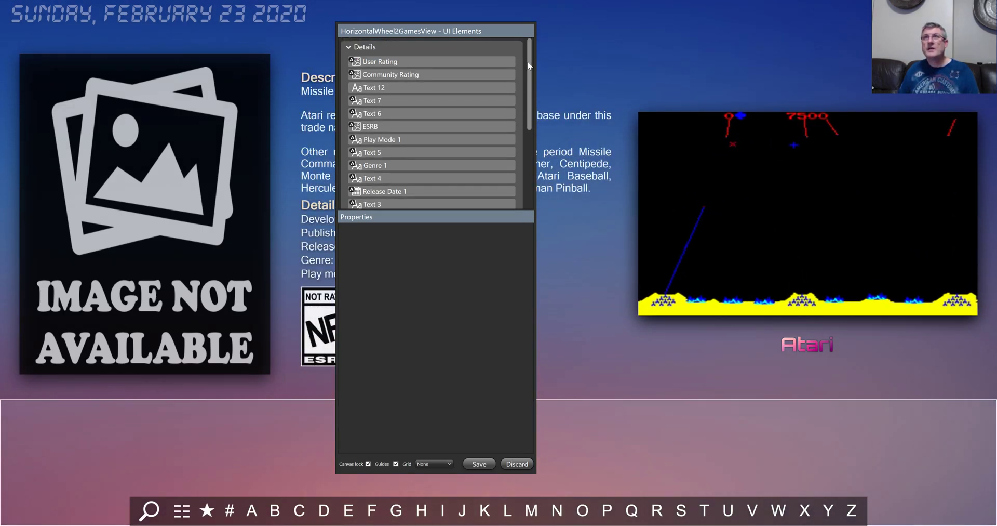
{"action": "left_click", "coordinate": [513, 47]}
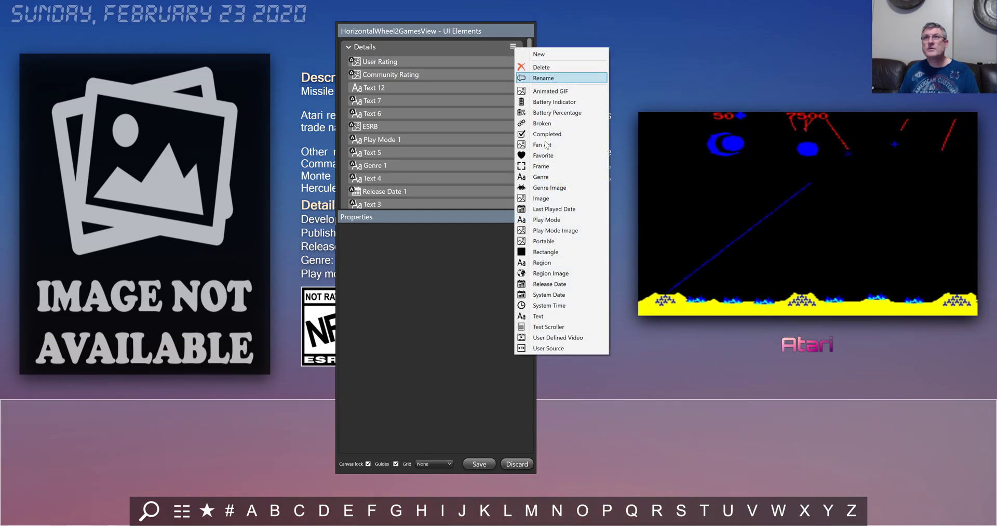
{"action": "left_click", "coordinate": [580, 337]}
{"action": "left_click_drag", "start_coordinate": [610, 257], "coordinate": [827, 409]}
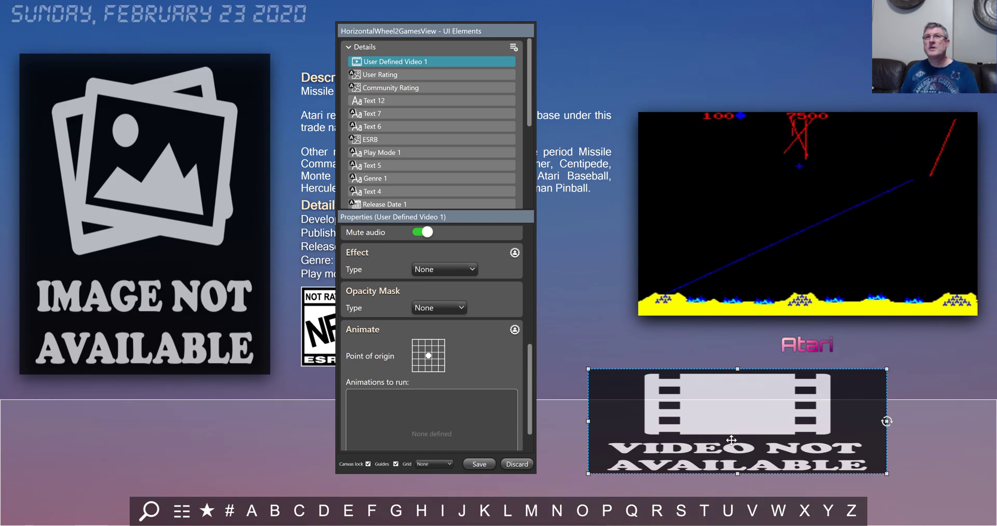
Set the user defined video's media folder to Misc and check which filenames it offers
{"action": "left_click_drag", "start_coordinate": [531, 358], "coordinate": [530, 309]}
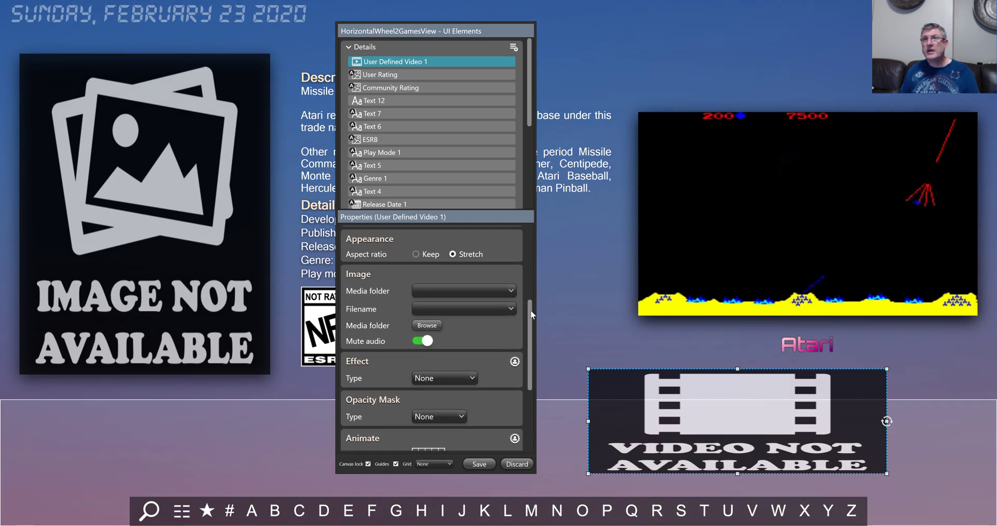
{"action": "left_click", "coordinate": [497, 294]}
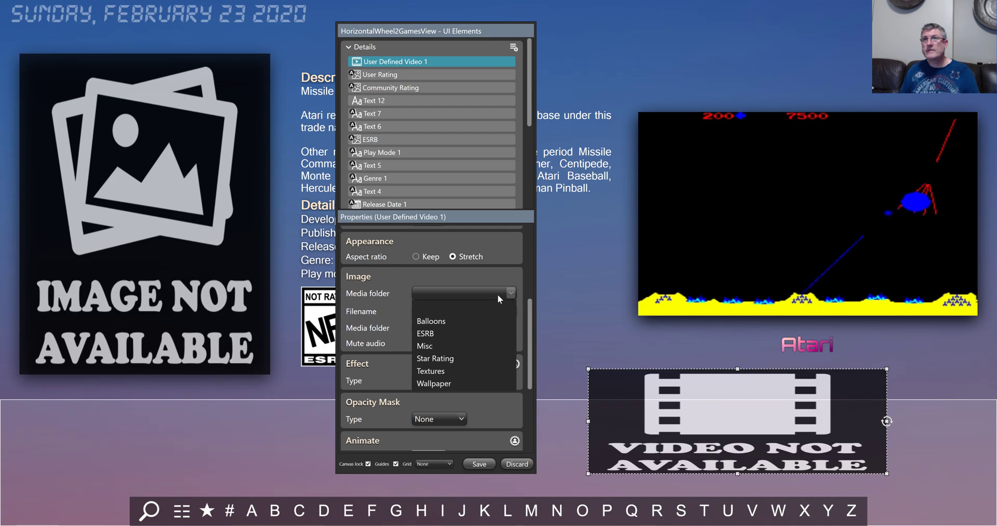
{"action": "left_click", "coordinate": [443, 344]}
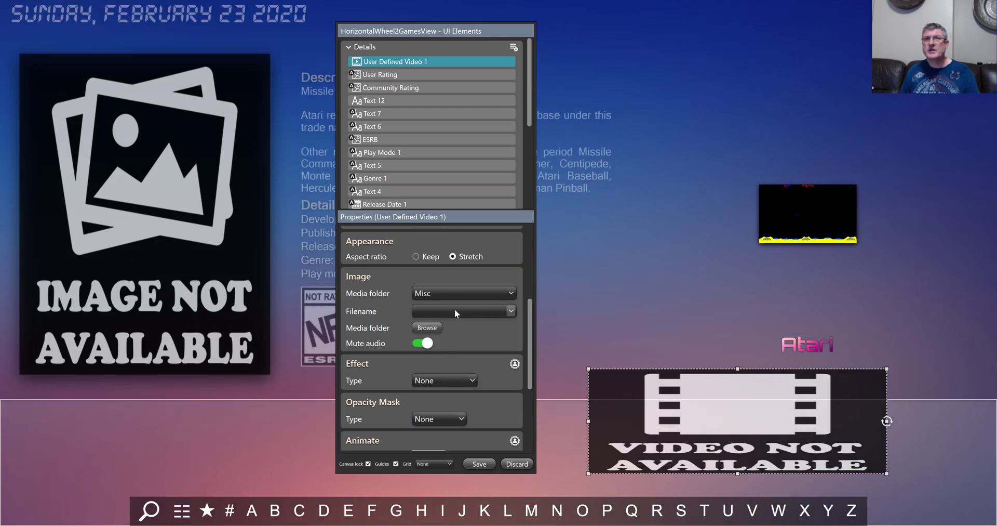
{"action": "left_click", "coordinate": [458, 291]}
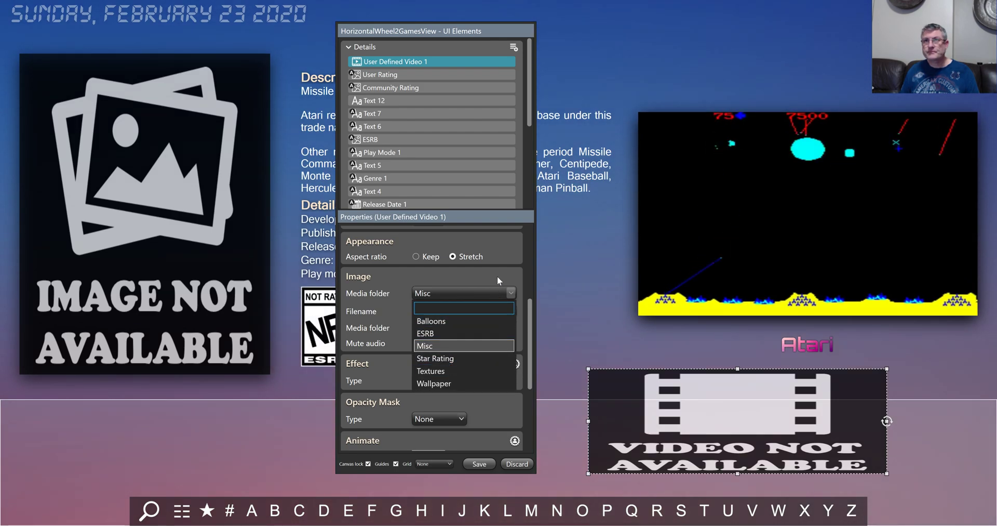
{"action": "key", "text": "Escape"}
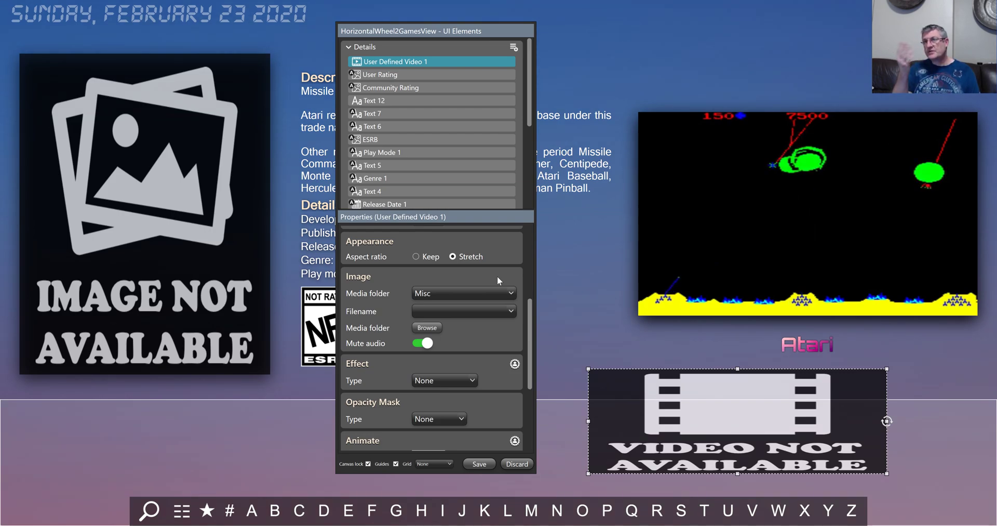
{"action": "left_click", "coordinate": [481, 311]}
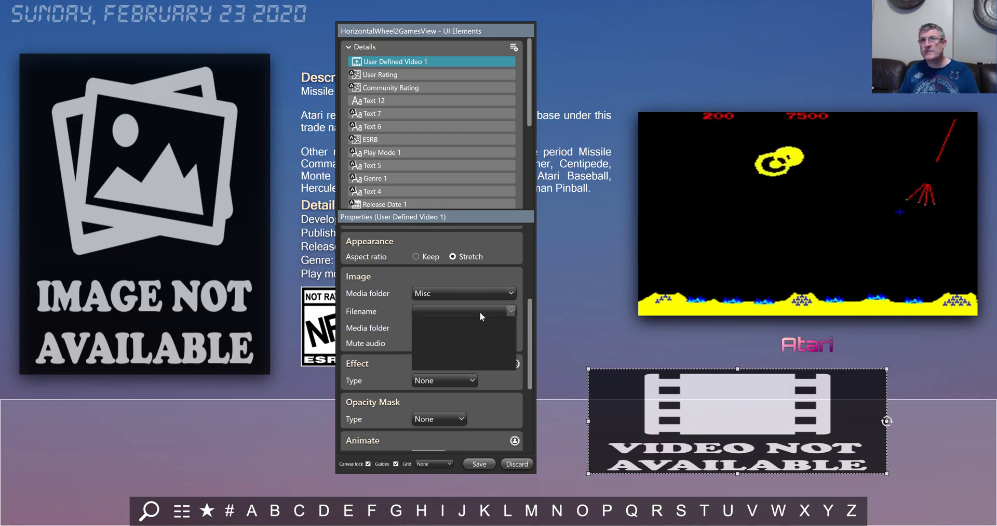
{"action": "left_click", "coordinate": [484, 276]}
Delete the user defined video element from the view
{"action": "left_click_drag", "start_coordinate": [626, 385], "coordinate": [580, 384]}
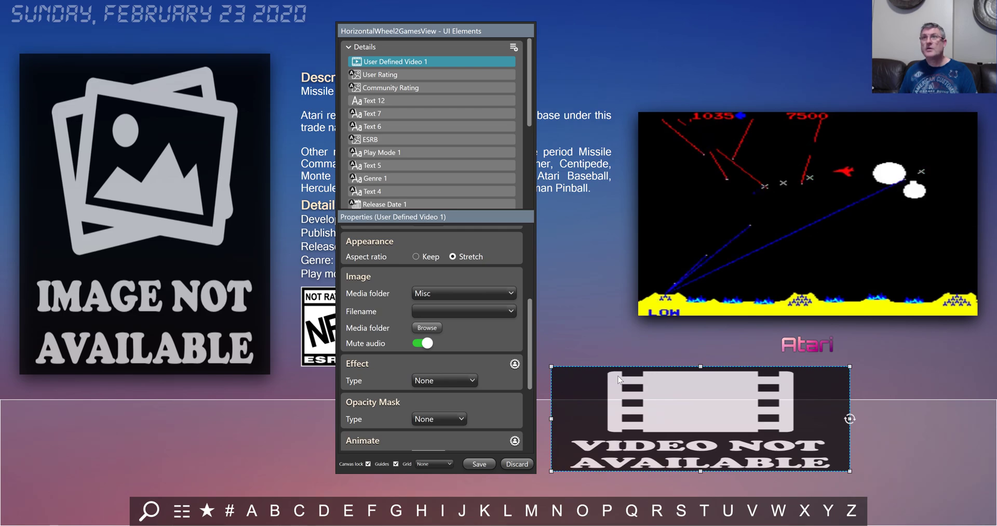
{"action": "key", "text": "Delete"}
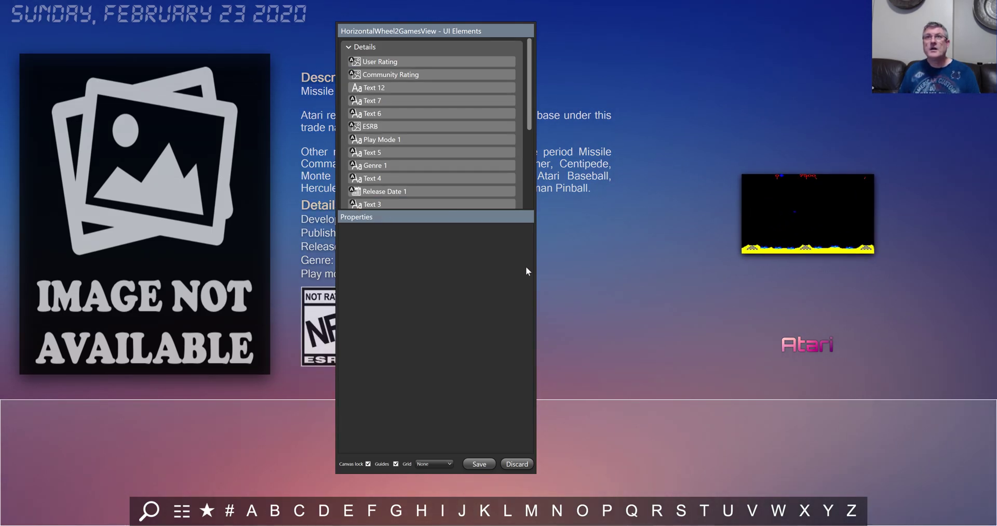
Review the element types available for the Details group and discard the changes to HorizontalWheel2GamesView without saving
{"action": "left_click_drag", "start_coordinate": [480, 30], "coordinate": [544, 31]}
{"action": "left_click", "coordinate": [575, 50]}
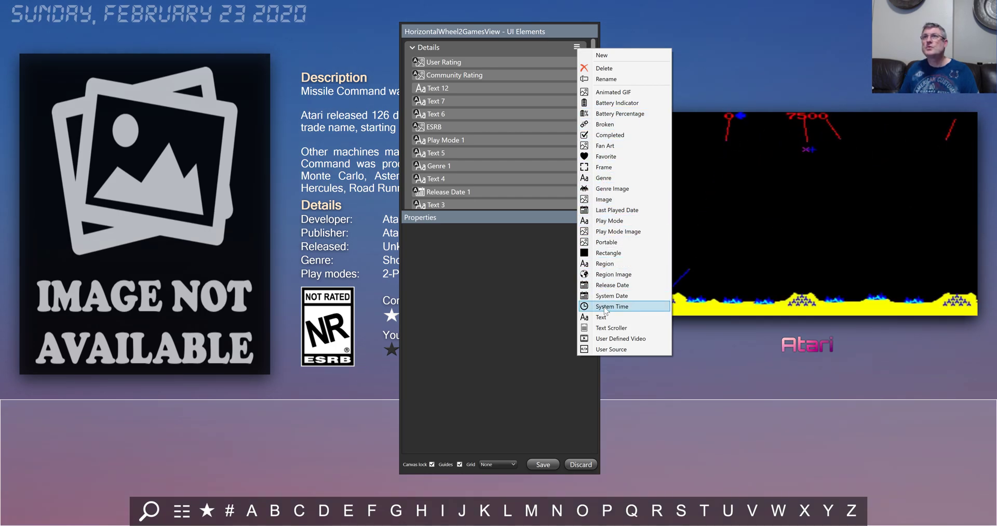
{"action": "left_click", "coordinate": [550, 384]}
{"action": "left_click", "coordinate": [590, 464]}
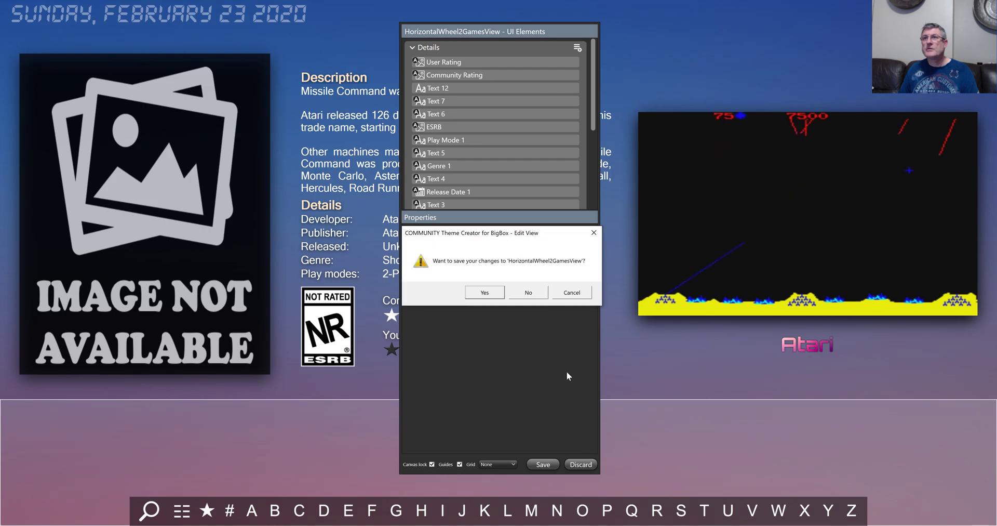
{"action": "left_click", "coordinate": [523, 293]}
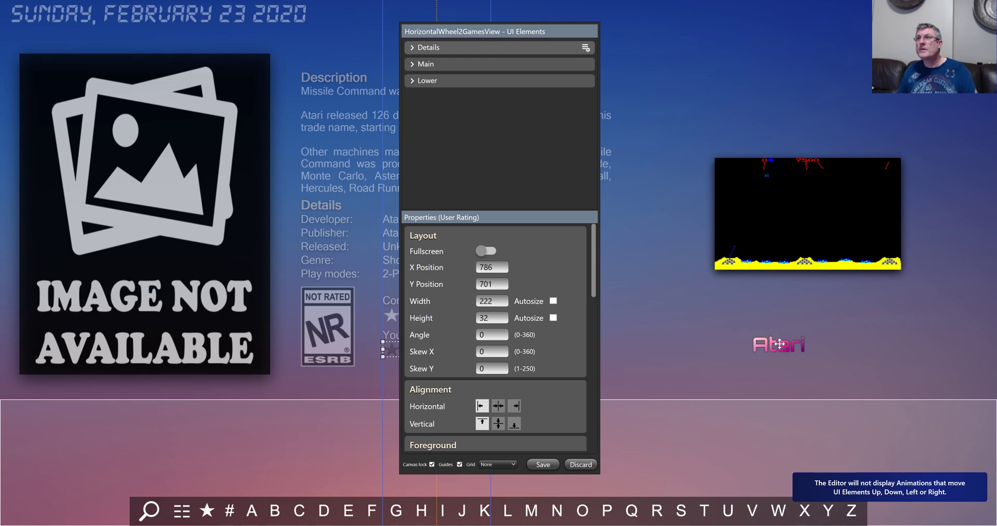
Delete the Atari element below the game video and save the view
{"action": "left_click", "coordinate": [779, 347]}
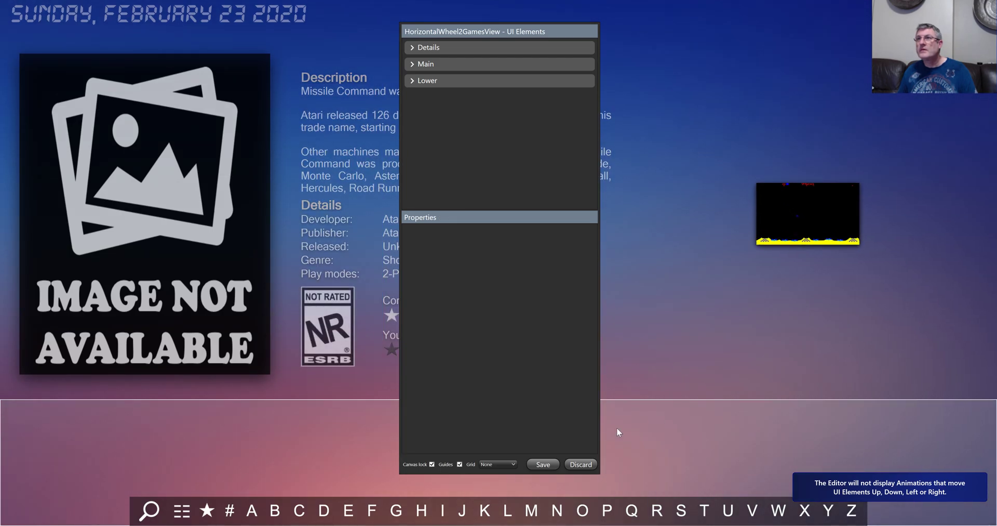
{"action": "left_click", "coordinate": [543, 464]}
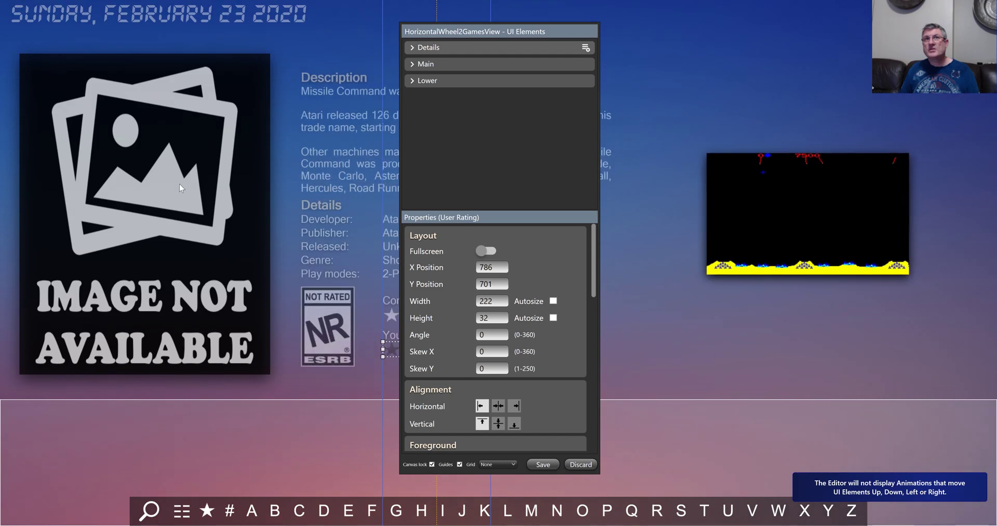
Leave HorizontalWheel2GamesView by discarding its changes and open SystemView for editing
{"action": "left_click", "coordinate": [181, 177]}
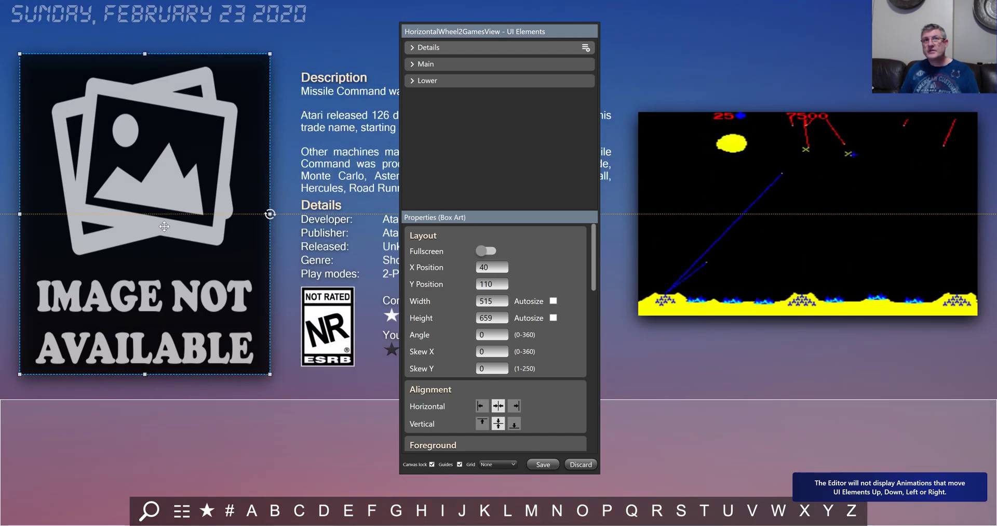
{"action": "left_click", "coordinate": [582, 463]}
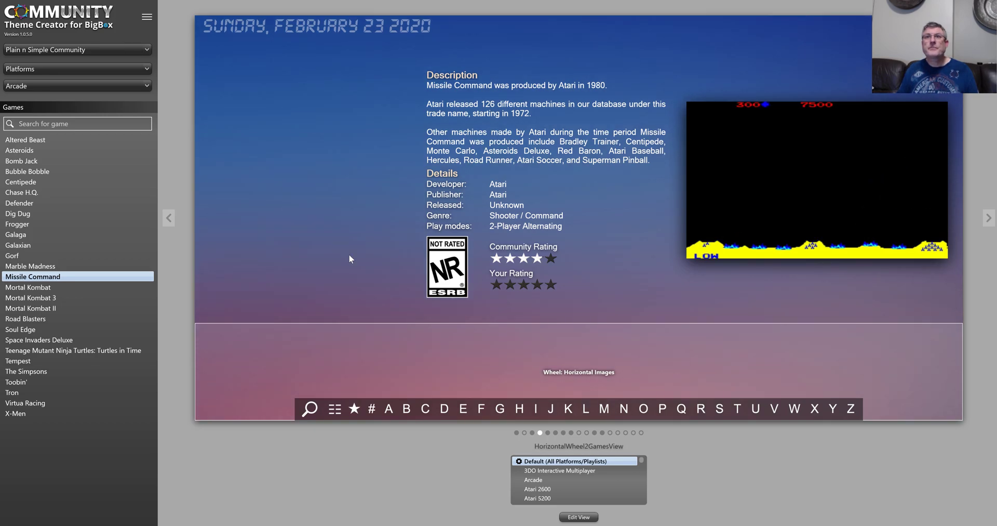
{"action": "left_click", "coordinate": [516, 432]}
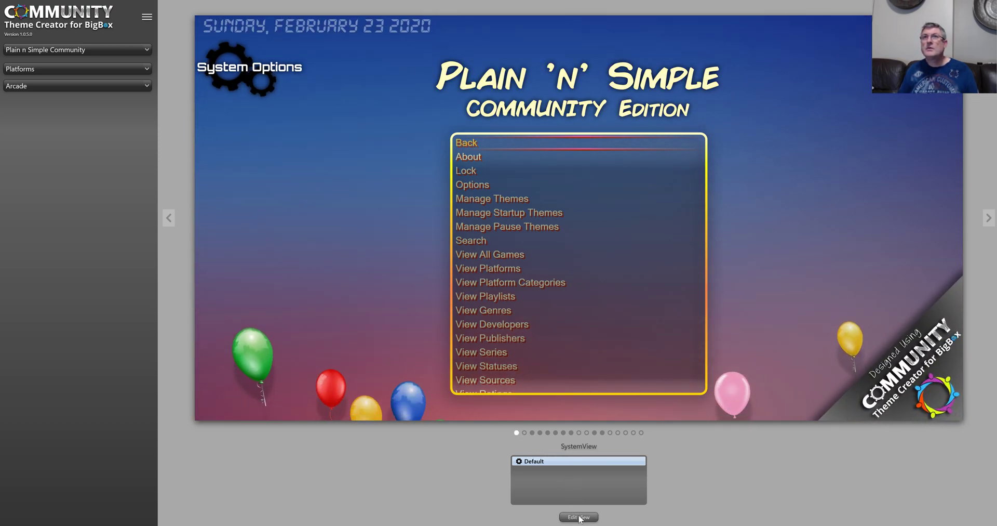
{"action": "left_click", "coordinate": [581, 516]}
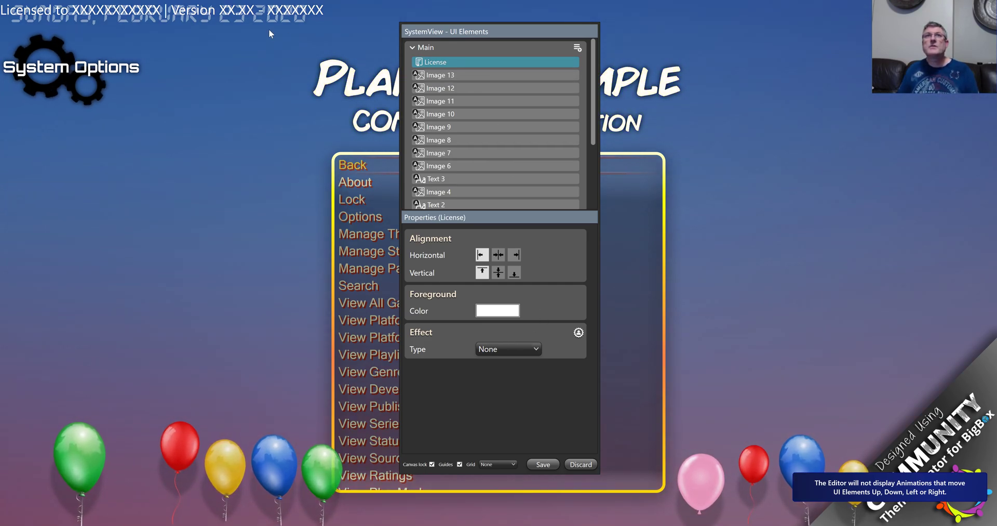
Select the License element and try its center, left and right horizontal alignments
{"action": "left_click", "coordinate": [231, 9]}
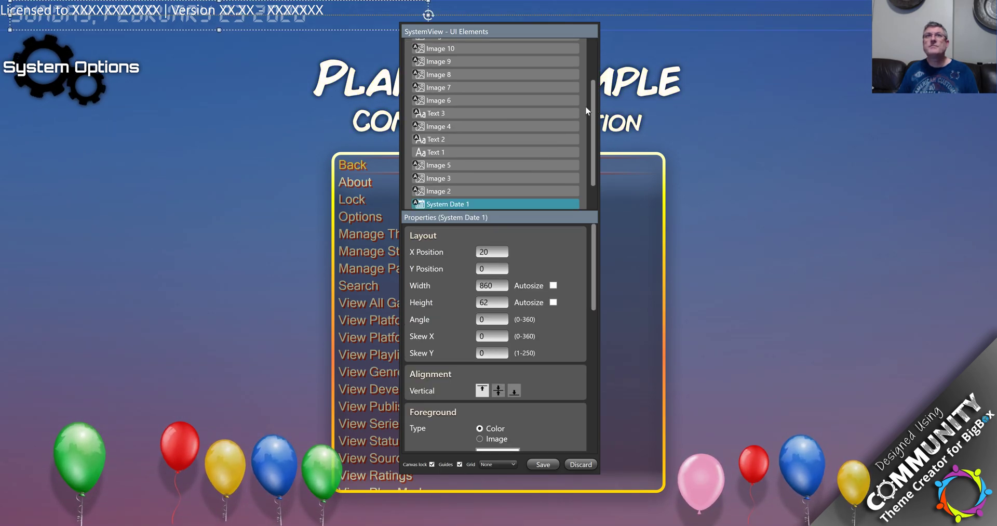
{"action": "scroll", "coordinate": [585, 106], "scroll_direction": "up", "scroll_amount": 2}
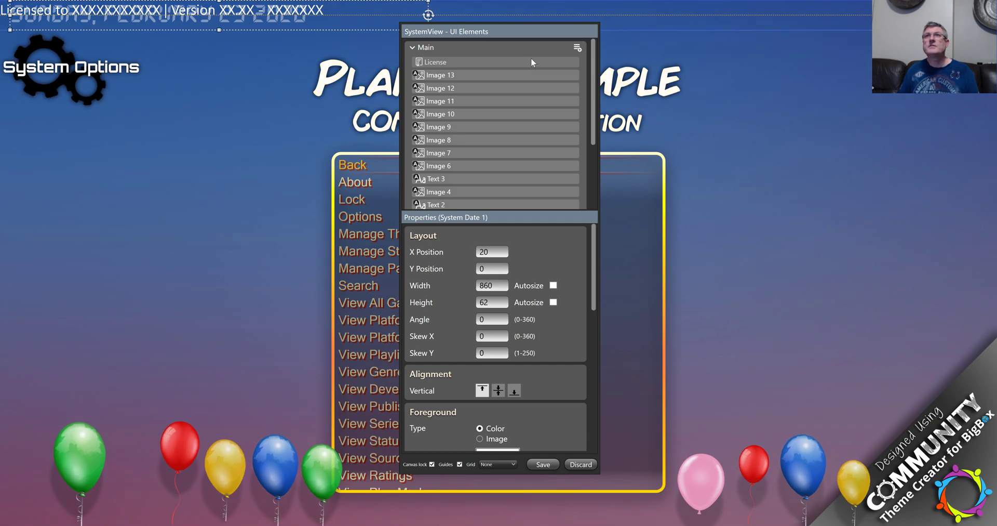
{"action": "left_click", "coordinate": [500, 61]}
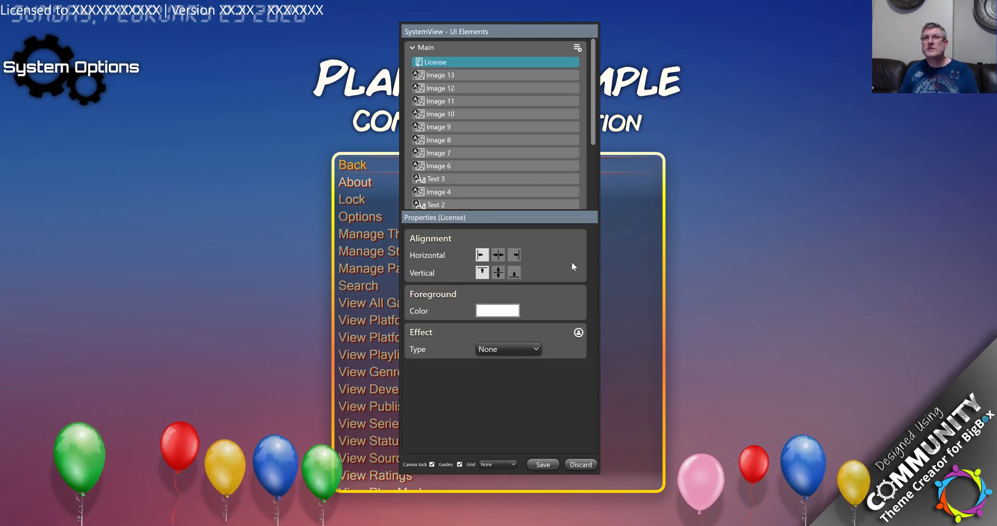
{"action": "left_click", "coordinate": [499, 254]}
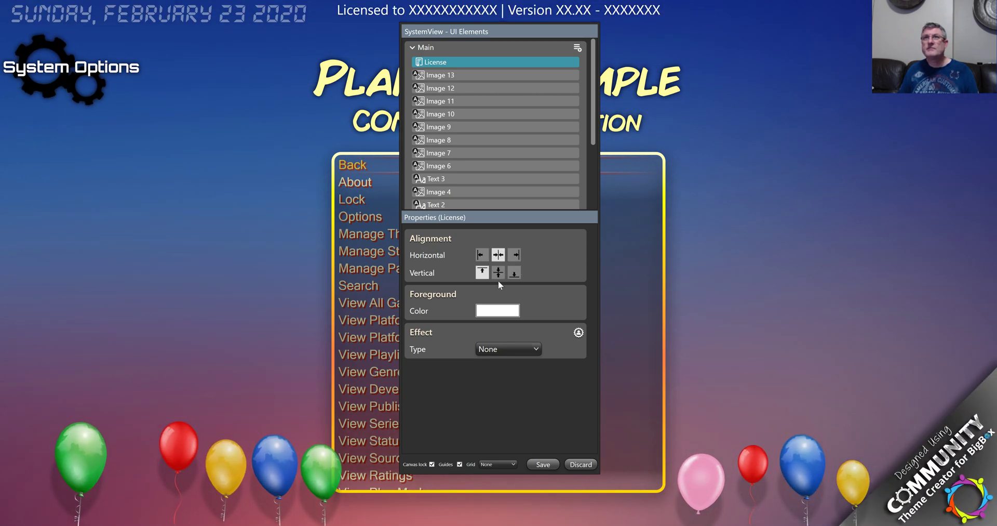
{"action": "left_click", "coordinate": [483, 254]}
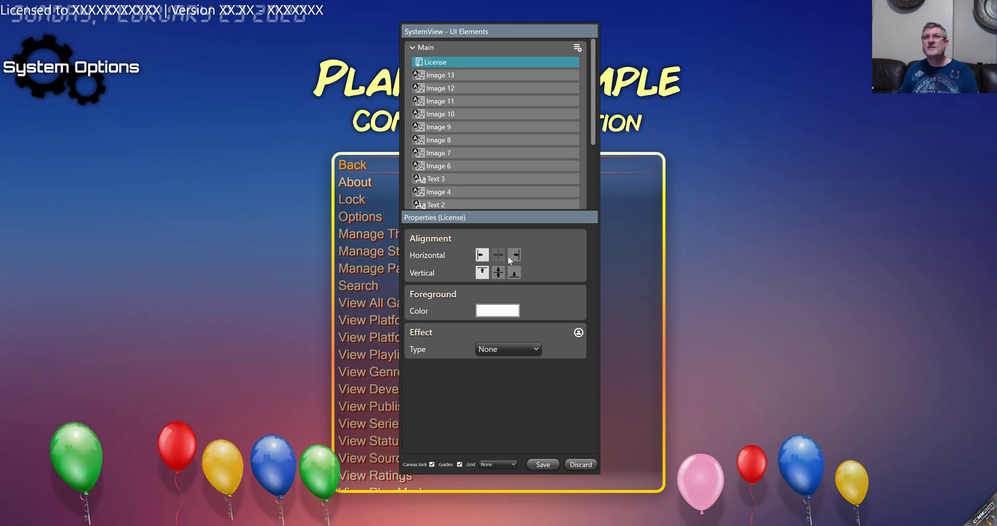
{"action": "left_click", "coordinate": [514, 255]}
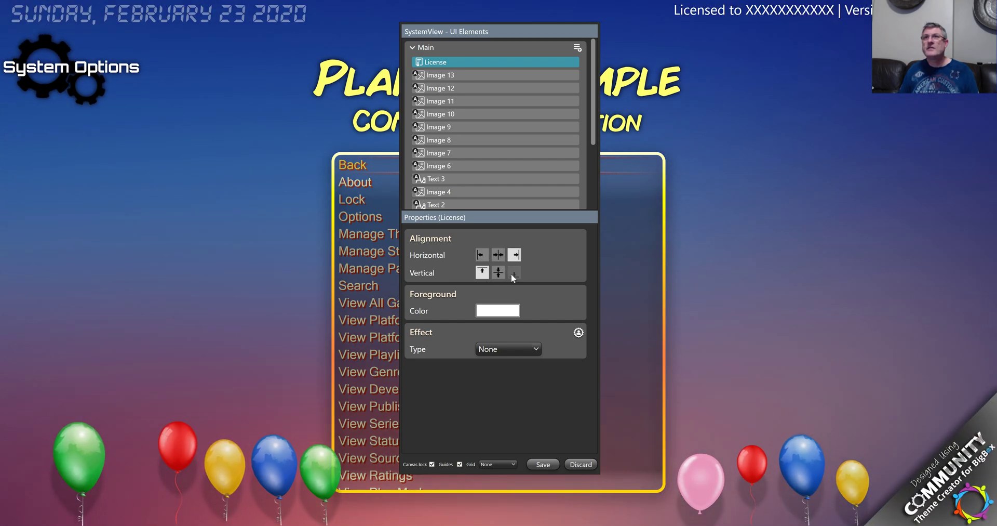
Align the License element vertically to the bottom and horizontally to the center, and save SystemView
{"action": "left_click", "coordinate": [513, 272]}
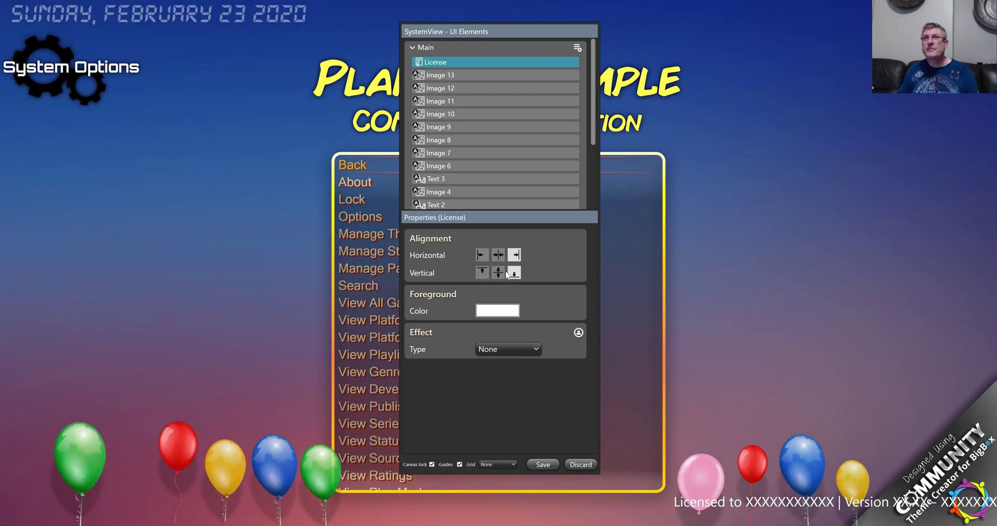
{"action": "left_click", "coordinate": [498, 271]}
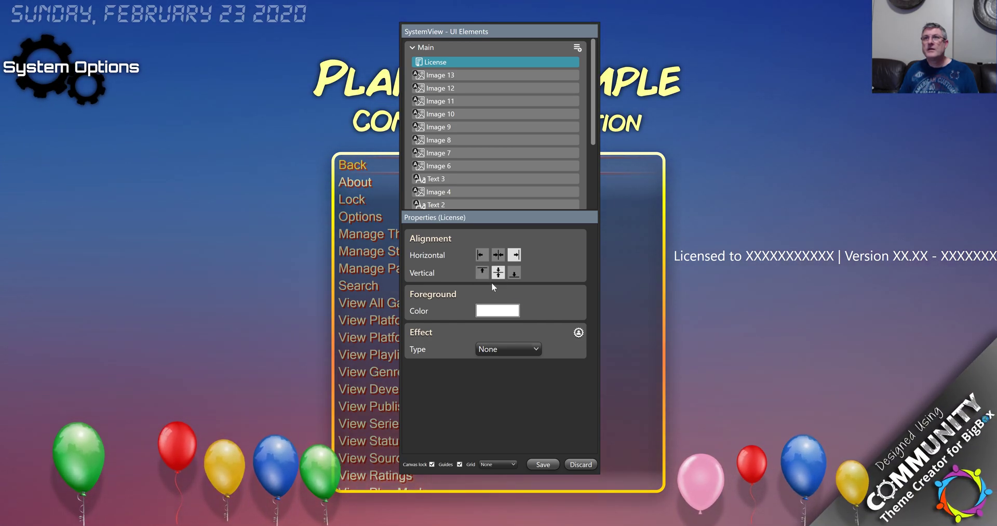
{"action": "left_click", "coordinate": [514, 272]}
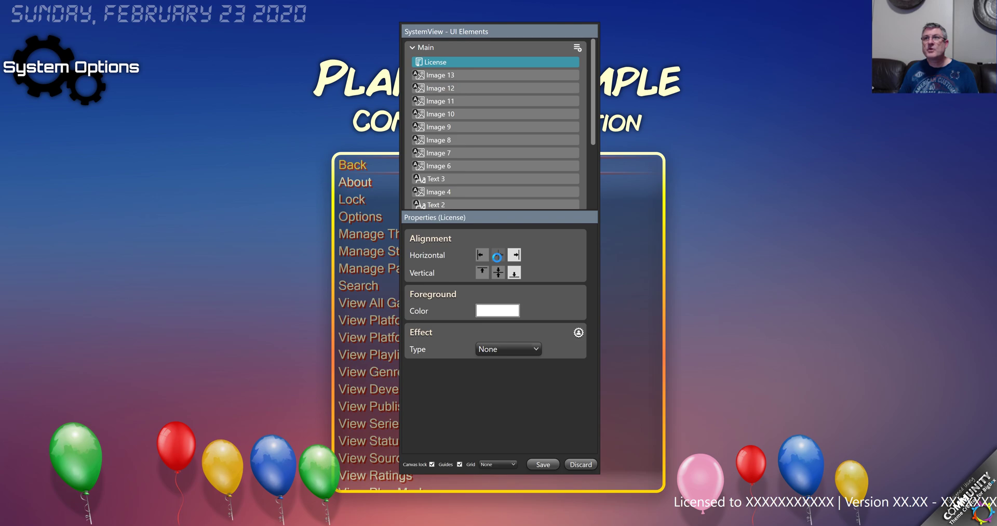
{"action": "left_click", "coordinate": [497, 256]}
{"action": "left_click", "coordinate": [482, 255]}
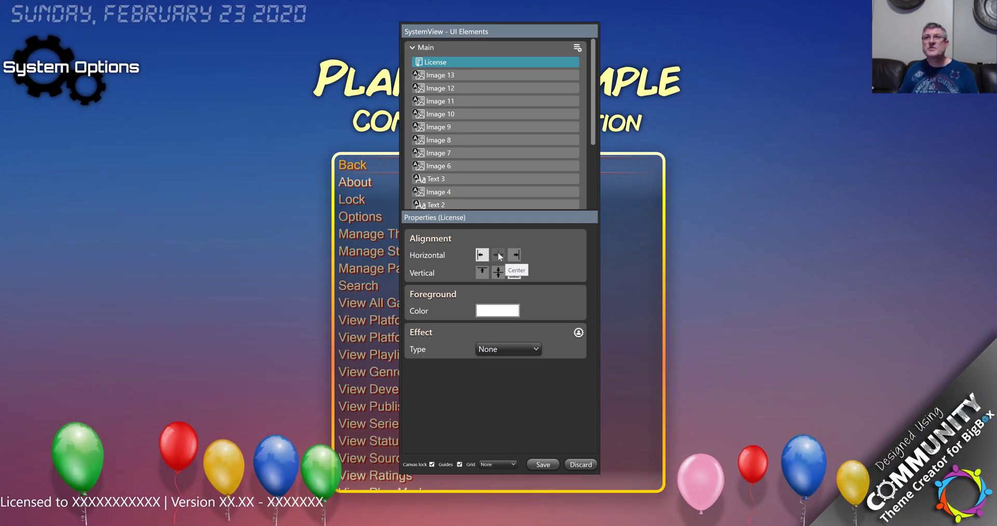
{"action": "left_click", "coordinate": [499, 254]}
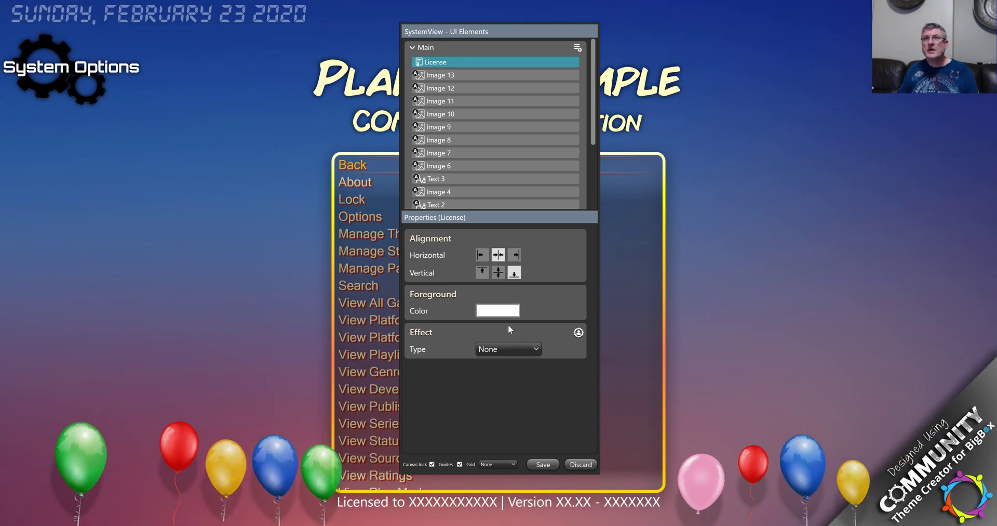
{"action": "left_click", "coordinate": [543, 464]}
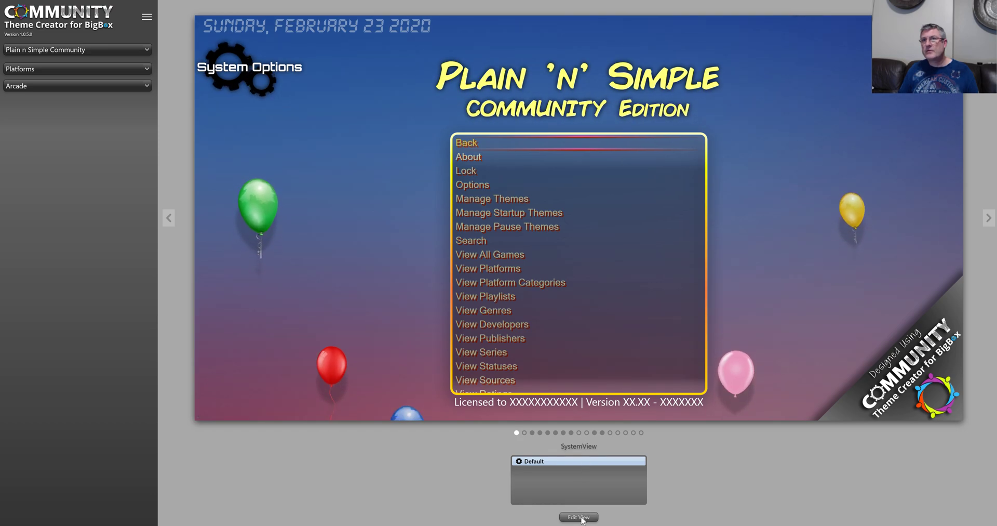
{"action": "double_click", "coordinate": [767, 11]}
{"action": "left_click_drag", "start_coordinate": [706, 102], "coordinate": [687, 73]}
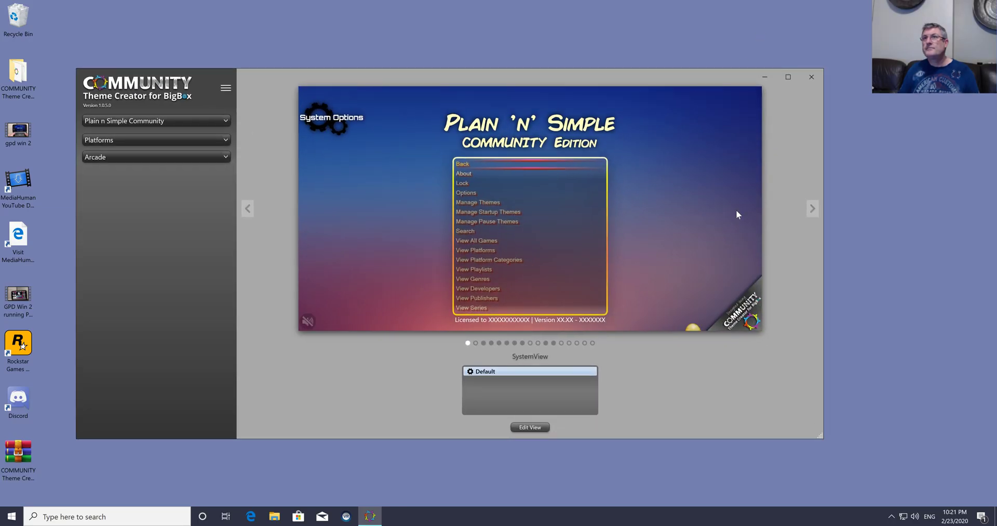
{"action": "left_click_drag", "start_coordinate": [821, 436], "coordinate": [794, 452]}
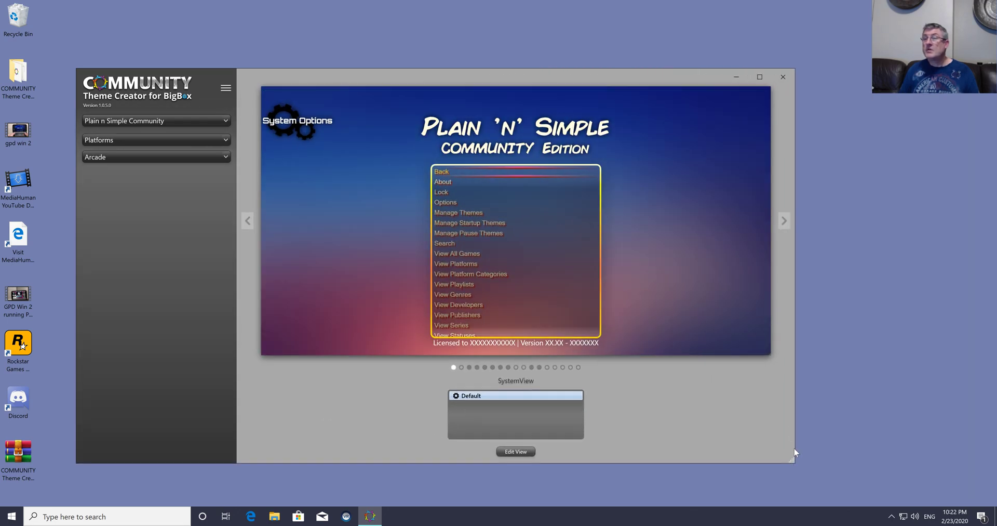
{"action": "left_click_drag", "start_coordinate": [593, 72], "coordinate": [602, 50]}
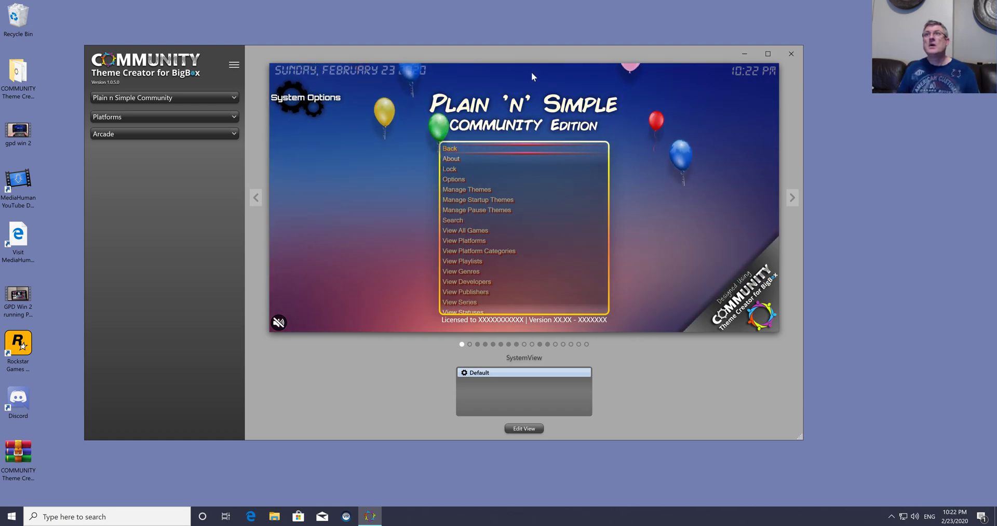
{"action": "left_click_drag", "start_coordinate": [526, 51], "coordinate": [477, 50]}
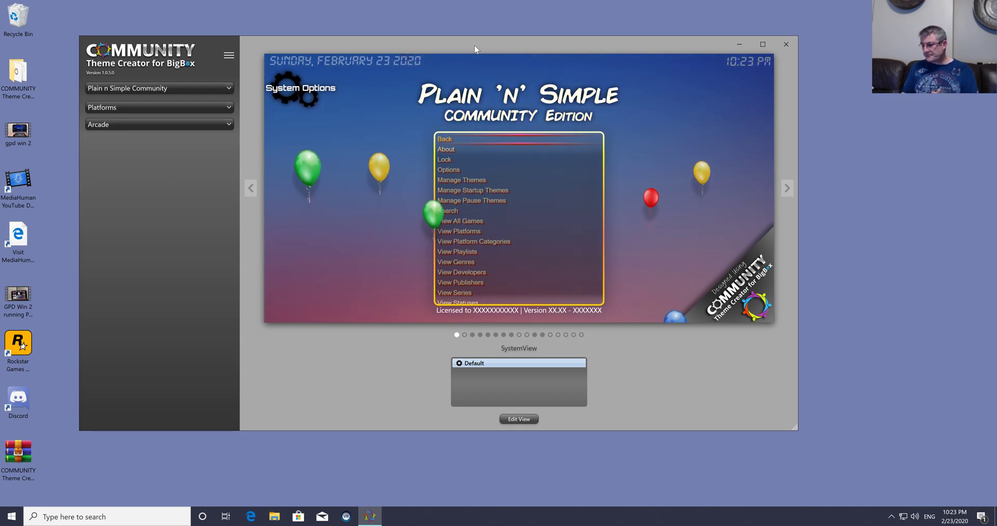
{"action": "double_click", "coordinate": [690, 42]}
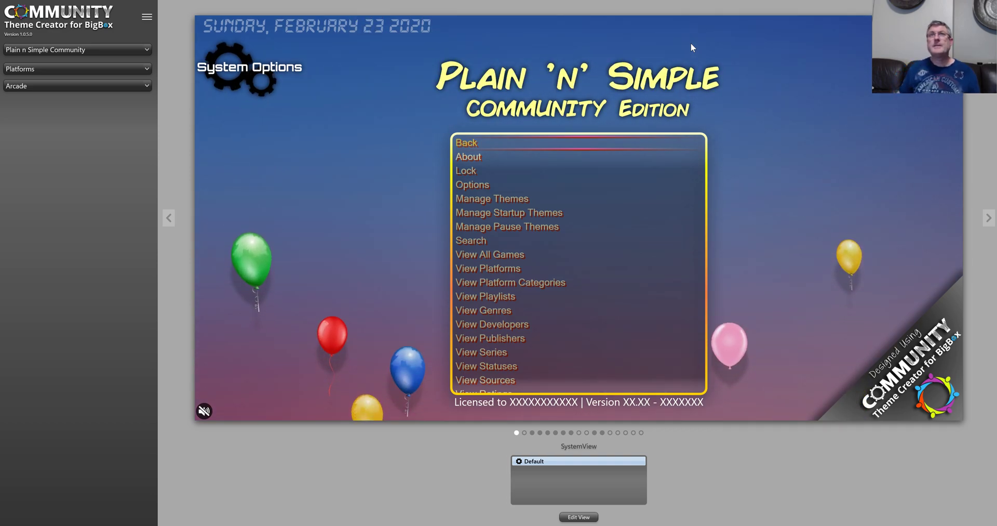
Restore the Theme Creator window from its maximized size and close the application
{"action": "double_click", "coordinate": [719, 4]}
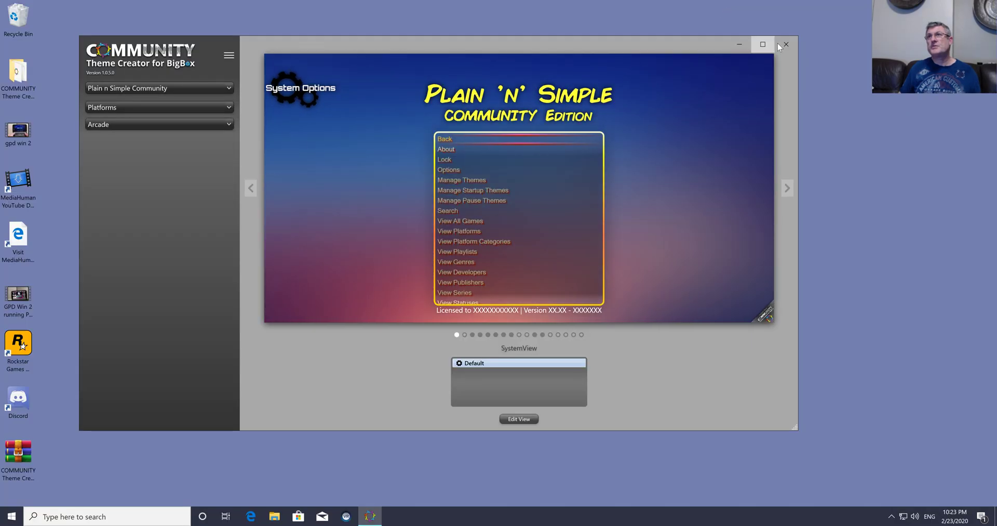
{"action": "left_click", "coordinate": [785, 45]}
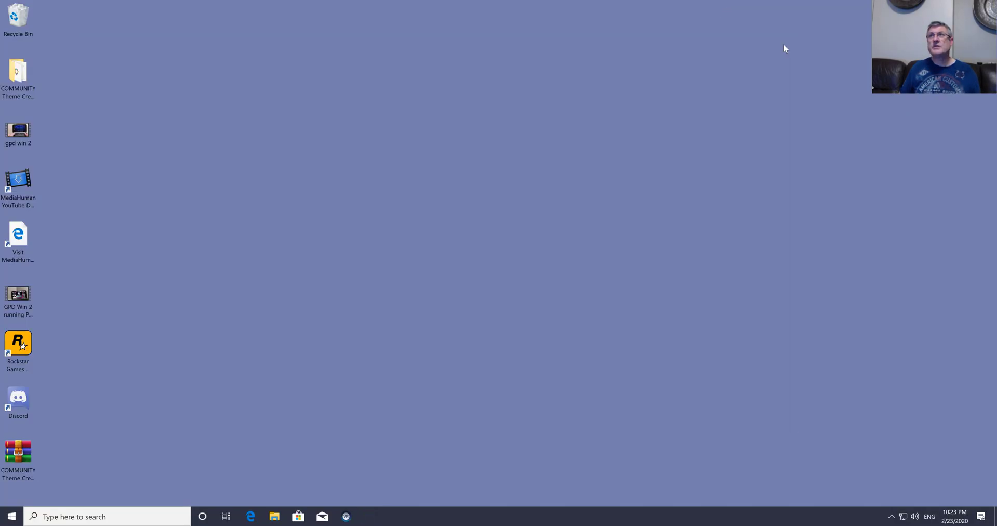
Switch to WinRAR with the COMMUNITY Theme Creator for BigBox zip, extract only its application file to the desktop, and close the archive
{"action": "double_click", "coordinate": [18, 451]}
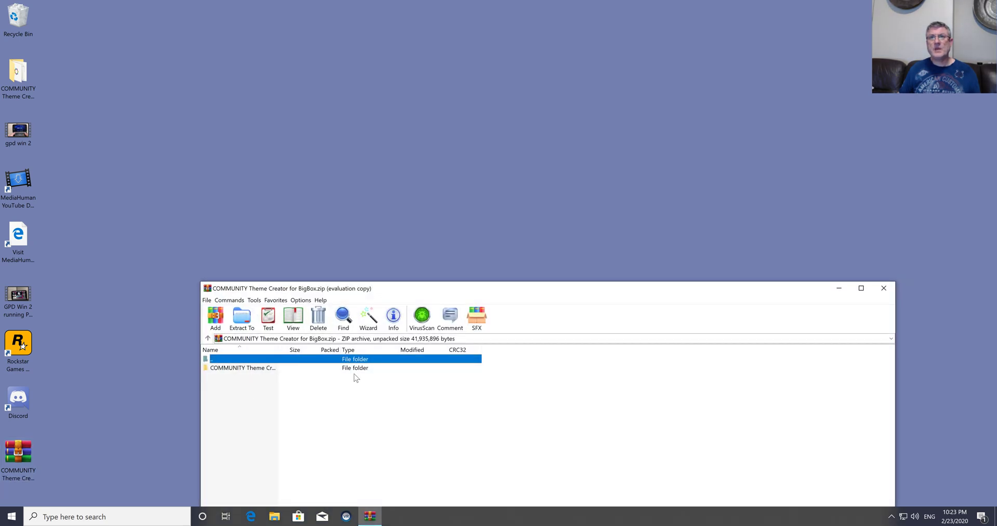
{"action": "double_click", "coordinate": [284, 368]}
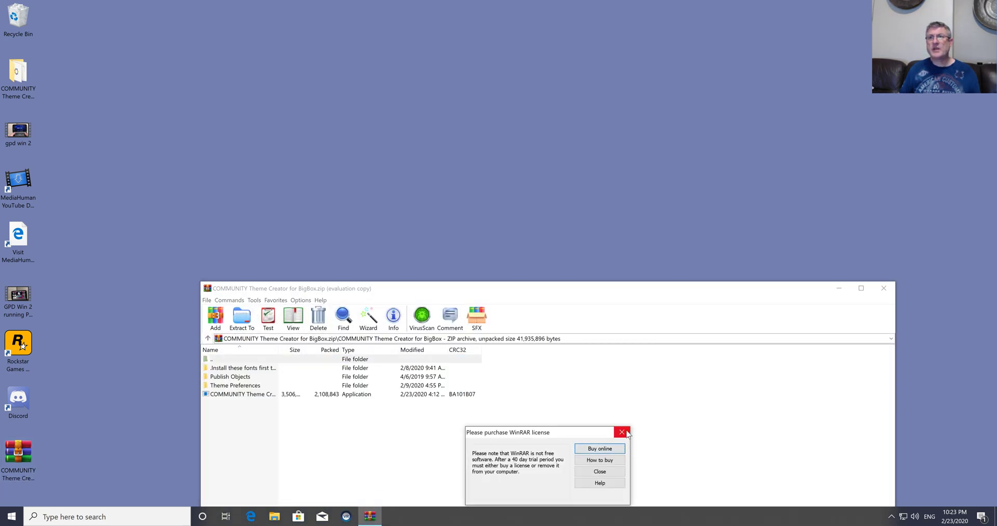
{"action": "left_click", "coordinate": [622, 432]}
{"action": "left_click_drag", "start_coordinate": [312, 395], "coordinate": [320, 214]}
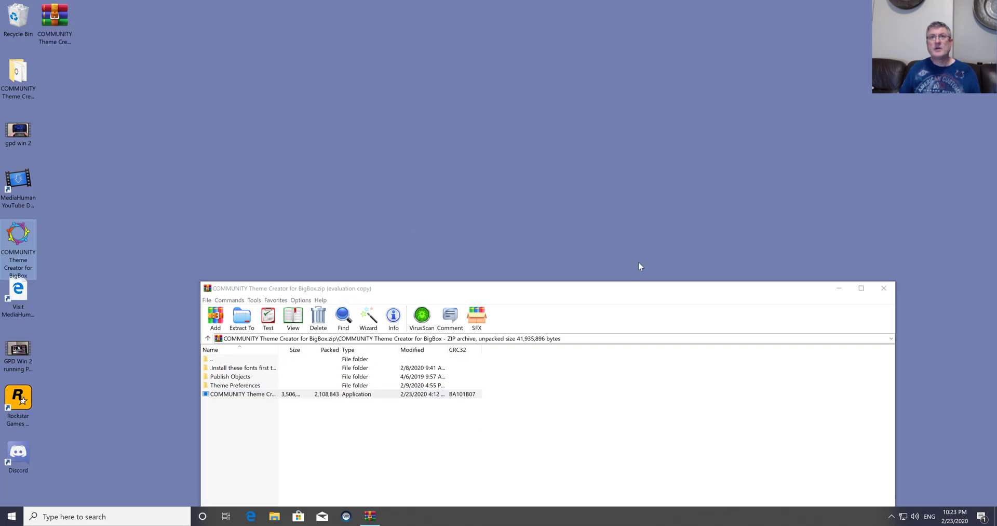
{"action": "left_click", "coordinate": [884, 288]}
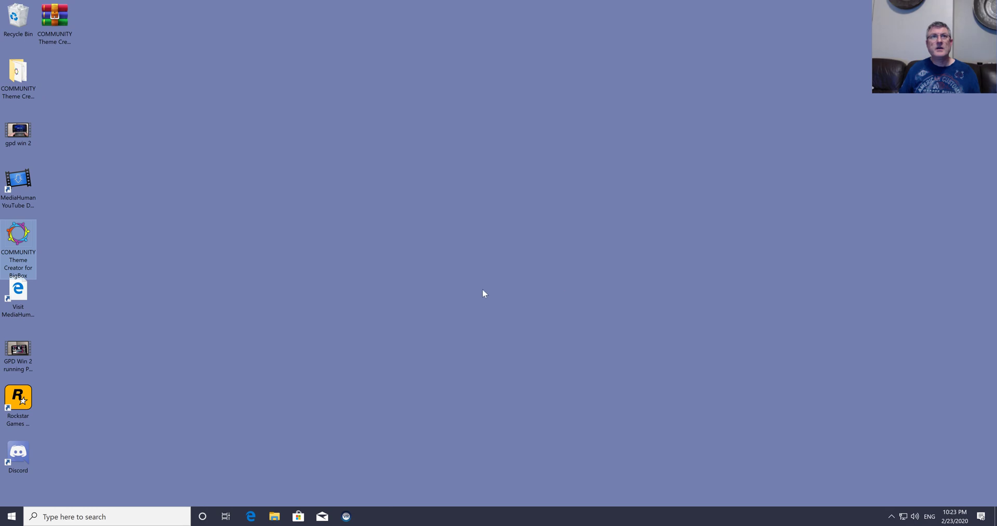
Delete the extracted COMMUNITY Theme Creator for BigBox application from the desktop into the Recycle Bin
{"action": "left_click", "coordinate": [194, 263]}
{"action": "left_click_drag", "start_coordinate": [19, 236], "coordinate": [239, 272]}
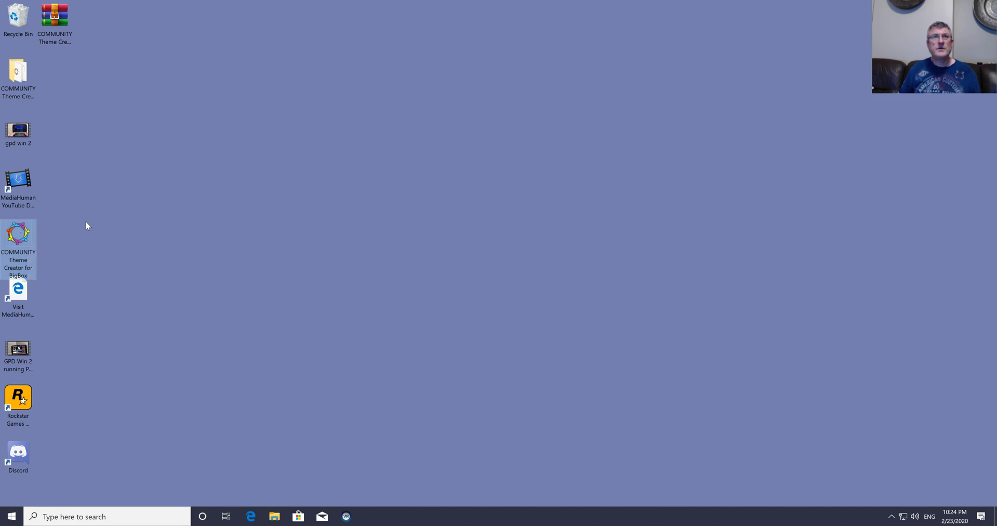
{"action": "left_click_drag", "start_coordinate": [17, 239], "coordinate": [23, 25]}
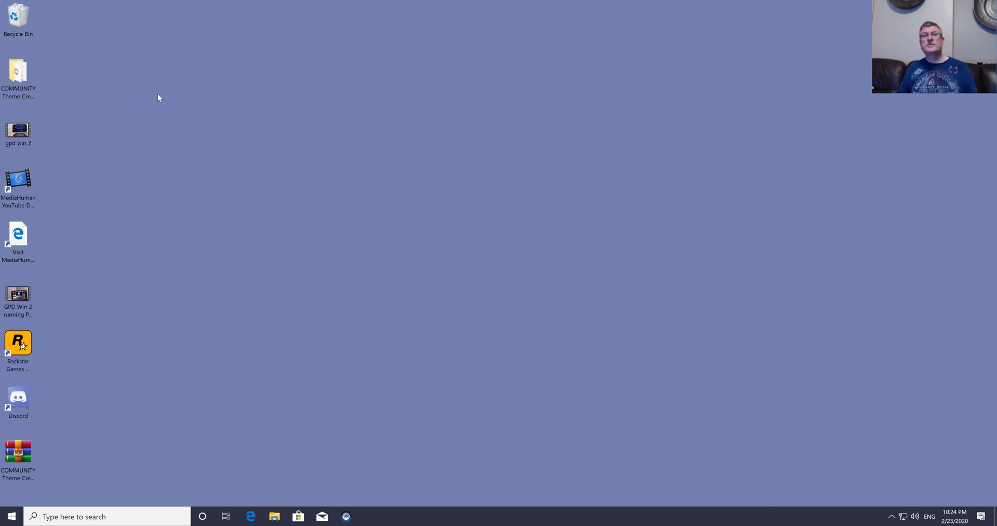